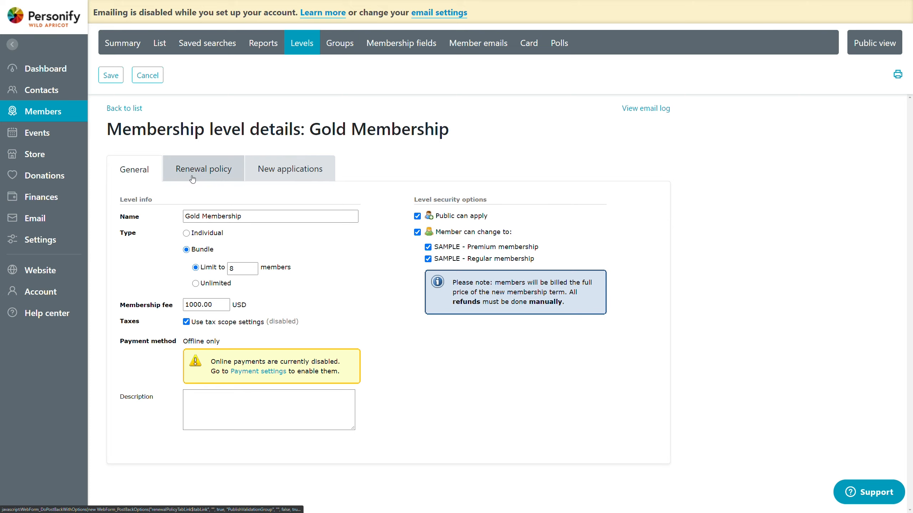
Step: Open the Gold Membership renewal policy, try the available renewal periods, and settle on every 1 year
{"action": "left_click", "coordinate": [193, 179]}
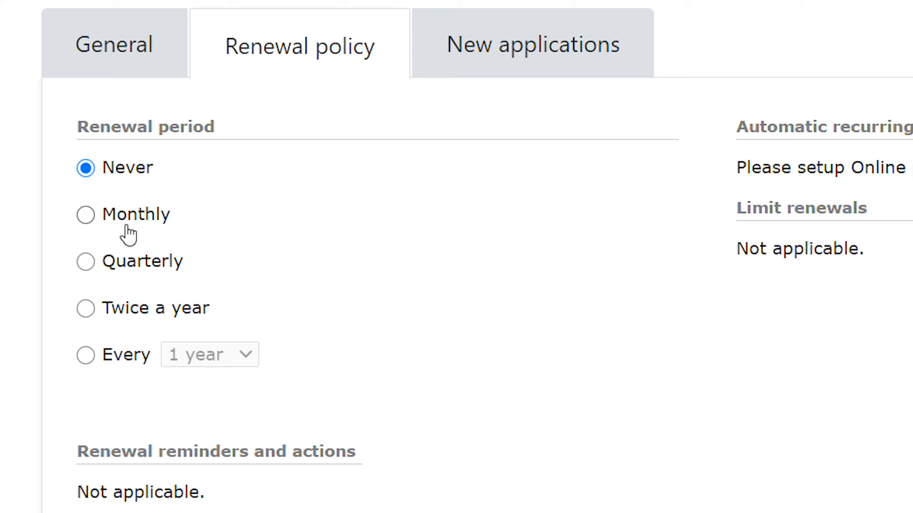
{"action": "left_click", "coordinate": [143, 217]}
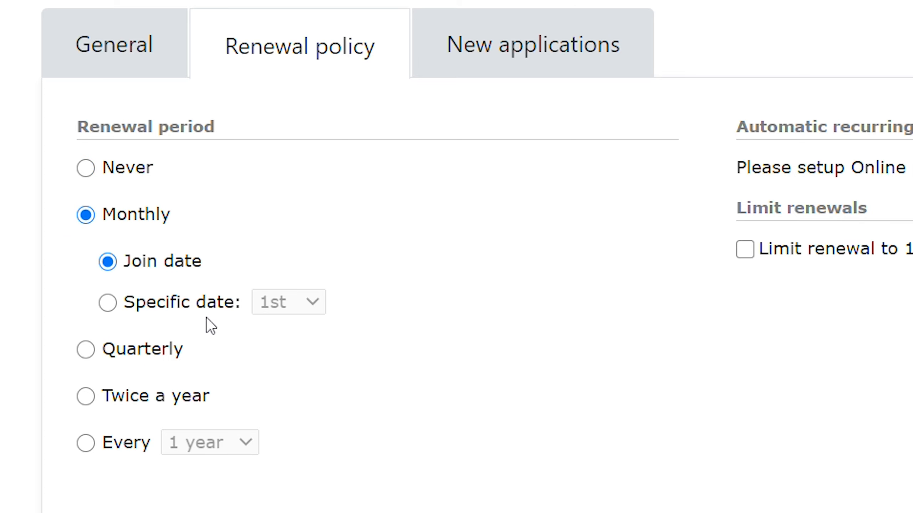
{"action": "left_click", "coordinate": [139, 350]}
{"action": "left_click", "coordinate": [185, 399]}
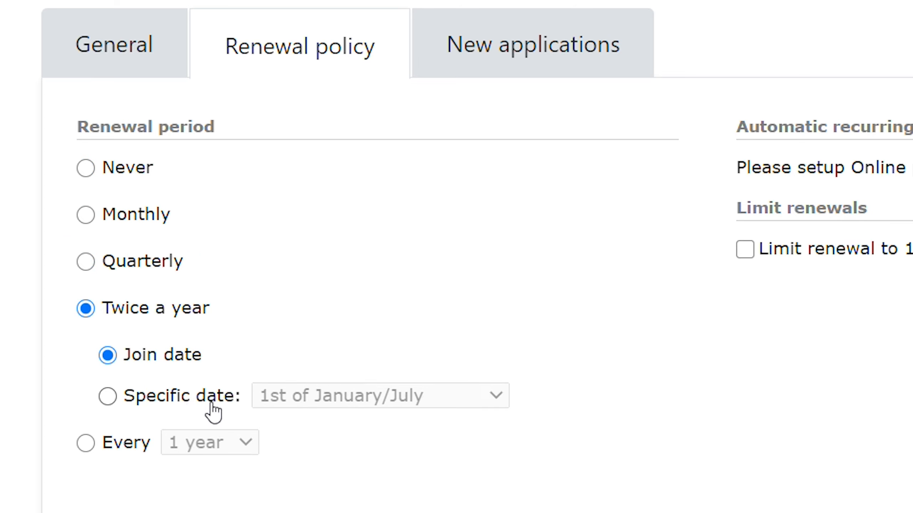
{"action": "left_click", "coordinate": [109, 447]}
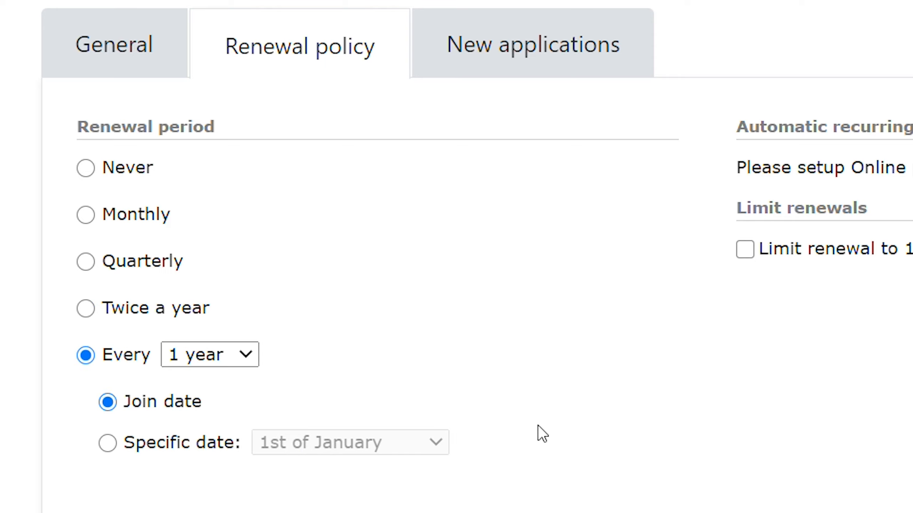
{"action": "left_click", "coordinate": [223, 362]}
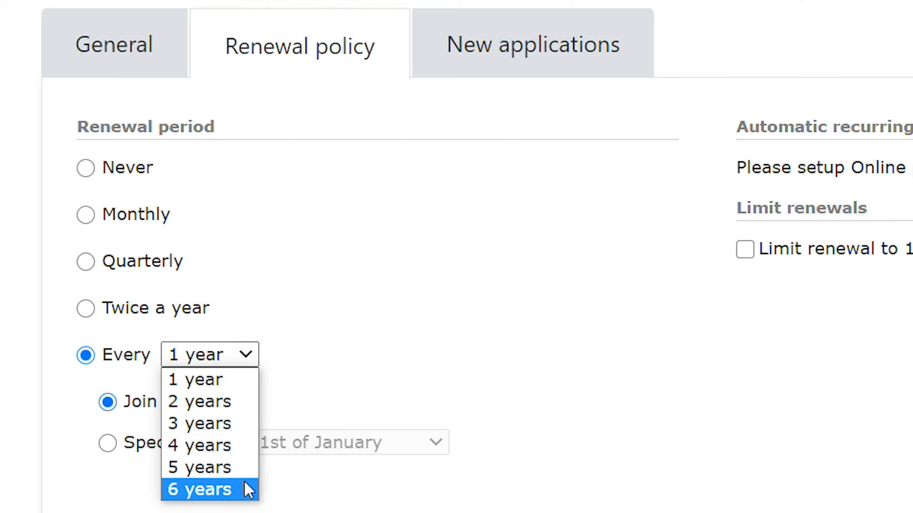
{"action": "left_click", "coordinate": [377, 366]}
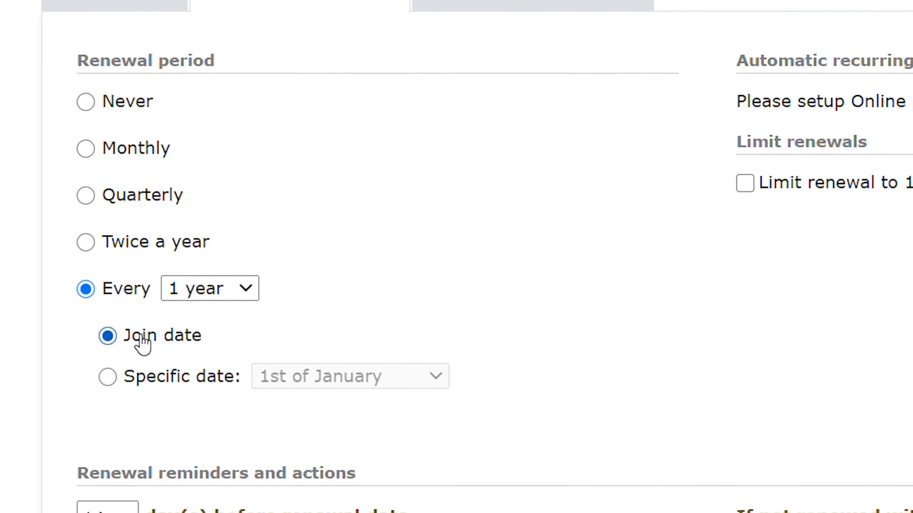
Step: Base the yearly renewal on a specific date, keeping 1st of January after browsing the available dates
{"action": "left_click", "coordinate": [124, 350]}
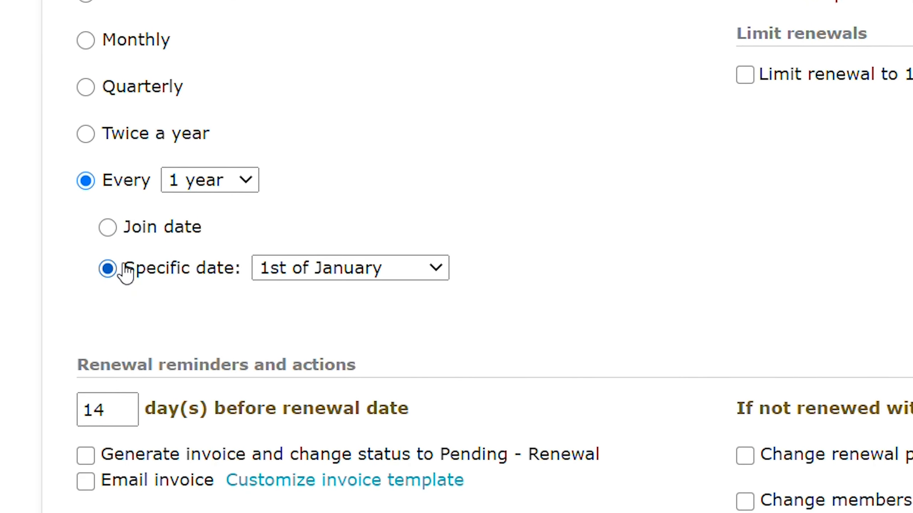
{"action": "left_click", "coordinate": [319, 244]}
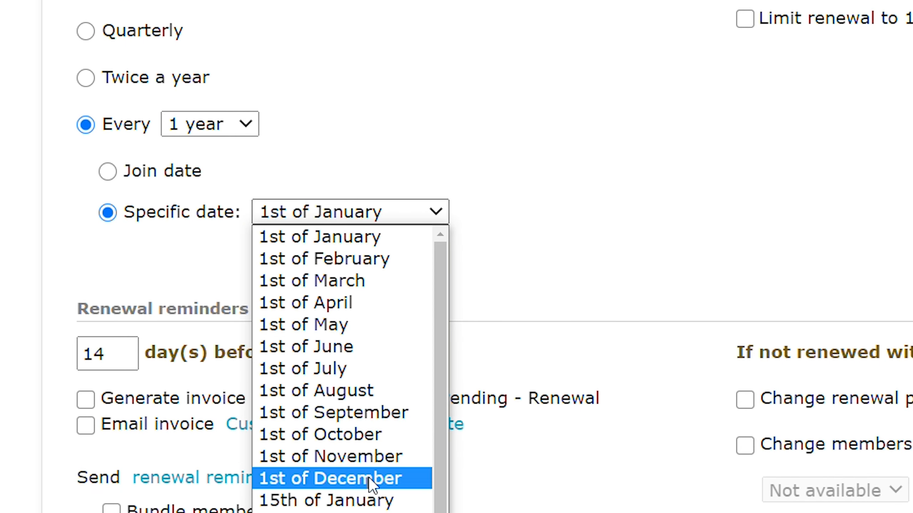
{"action": "scroll", "coordinate": [360, 346], "scroll_direction": "down", "scroll_amount": 2}
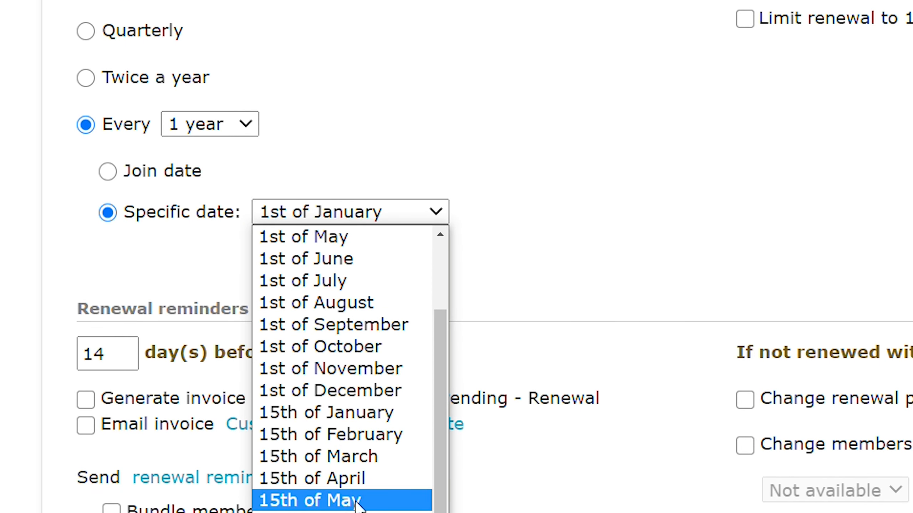
{"action": "left_click", "coordinate": [738, 0]}
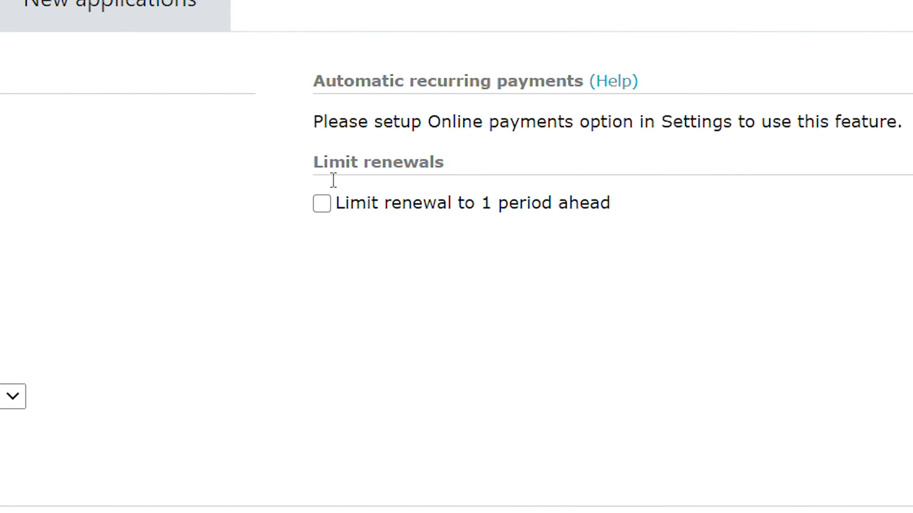
Step: Limit renewals to 1 period ahead and to within 10 days of expiration
{"action": "left_click", "coordinate": [302, 263]}
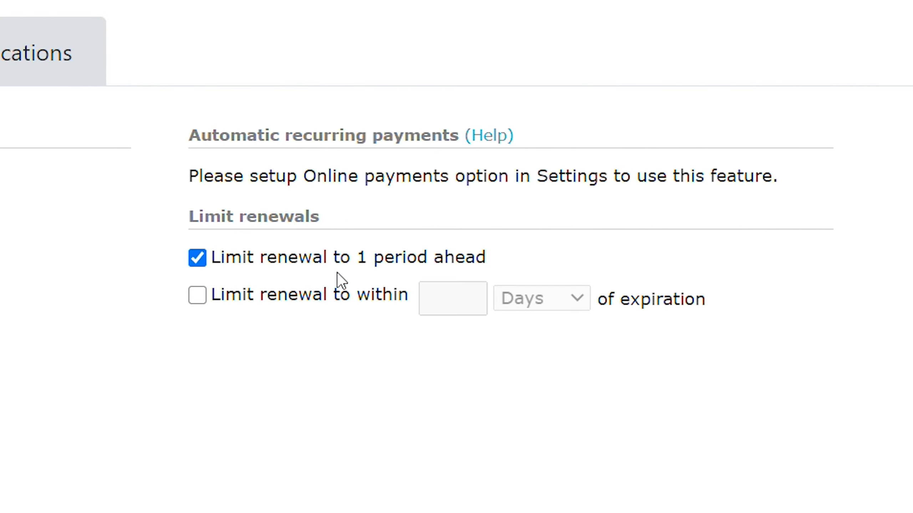
{"action": "left_click", "coordinate": [266, 298]}
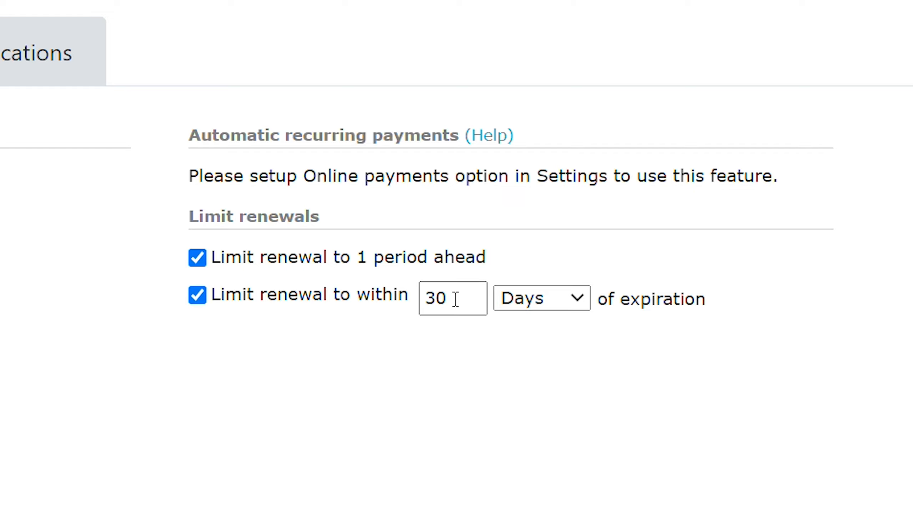
{"action": "left_click_drag", "start_coordinate": [467, 295], "coordinate": [405, 305]}
{"action": "type", "text": "10"}
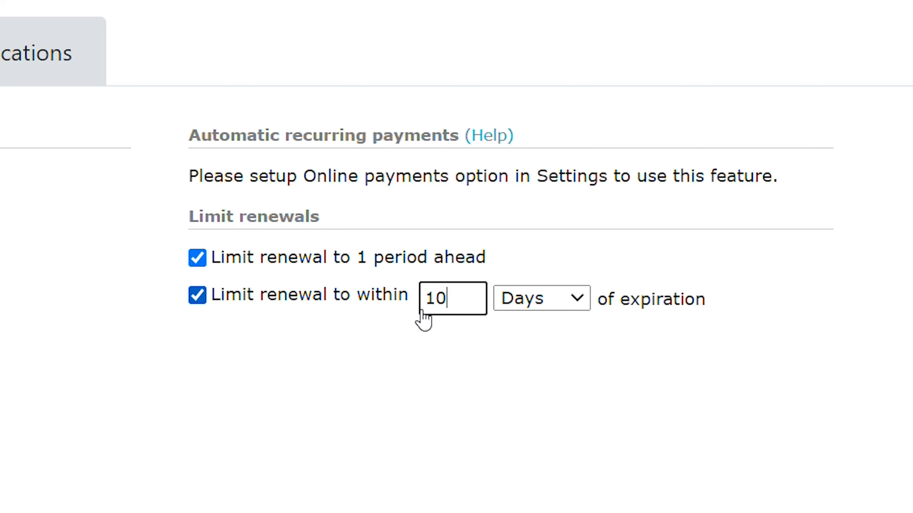
{"action": "left_click", "coordinate": [535, 313]}
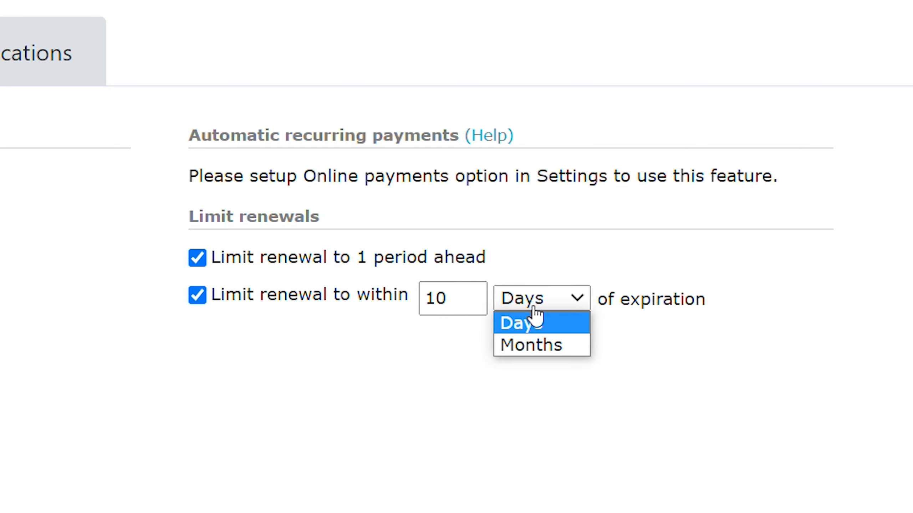
{"action": "left_click", "coordinate": [530, 364]}
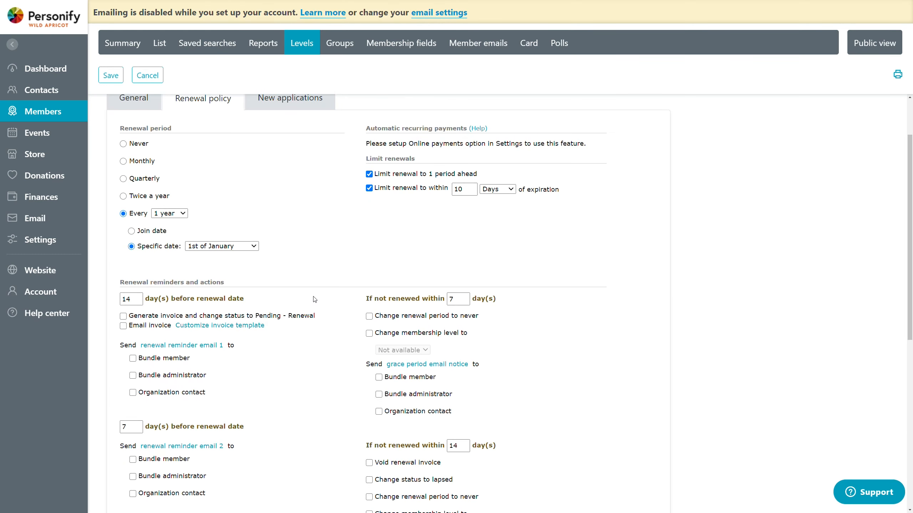
Step: Look over the renewal reminders and actions available for the membership level
{"action": "scroll", "coordinate": [127, 410], "scroll_direction": "down", "scroll_amount": 2}
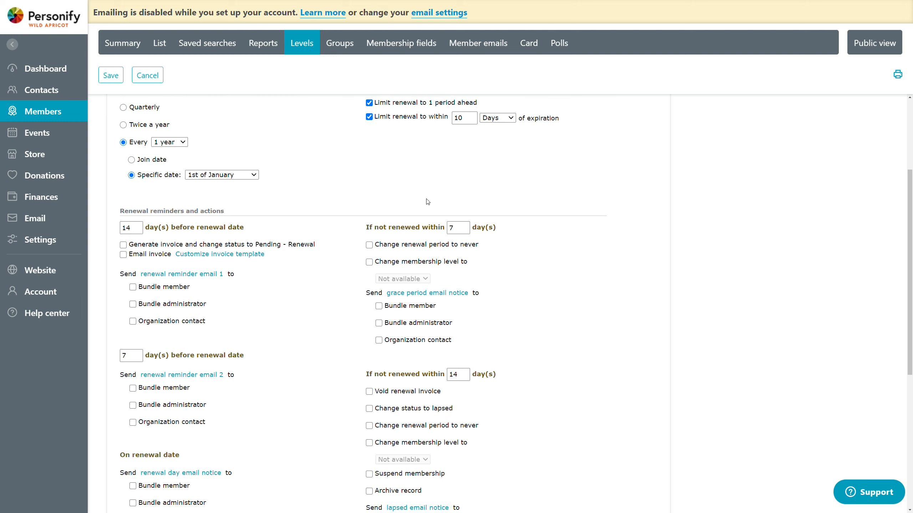
{"action": "scroll", "coordinate": [575, 234], "scroll_direction": "down", "scroll_amount": 1}
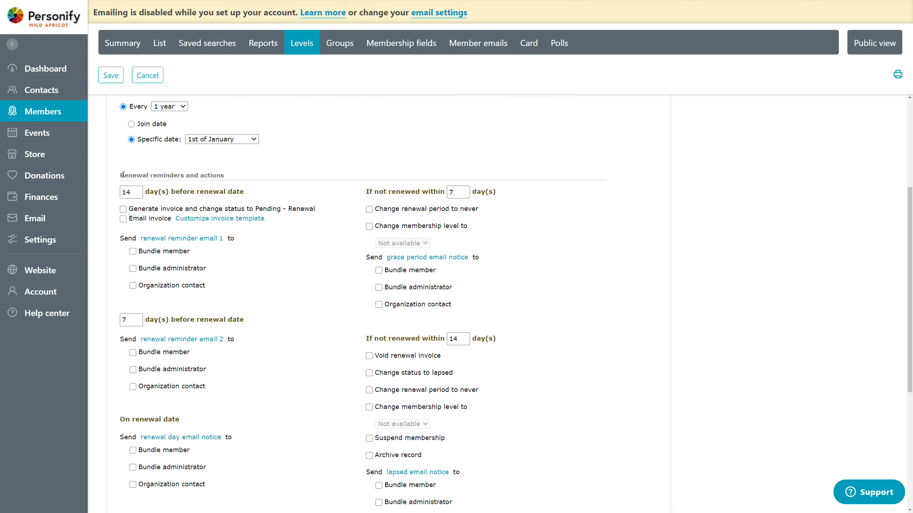
{"action": "left_click_drag", "start_coordinate": [119, 174], "coordinate": [208, 165]}
{"action": "left_click_drag", "start_coordinate": [119, 175], "coordinate": [334, 177]}
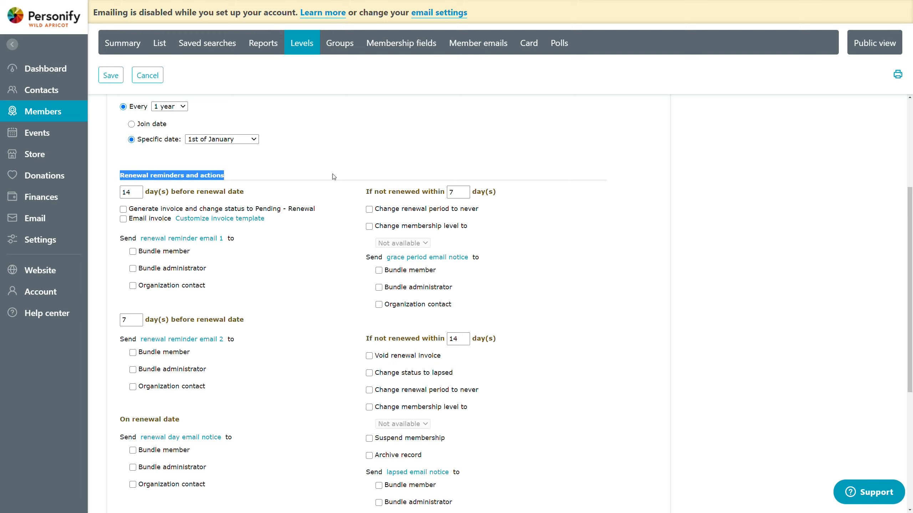
{"action": "left_click", "coordinate": [333, 177]}
{"action": "scroll", "coordinate": [338, 178], "scroll_direction": "down", "scroll_amount": 2}
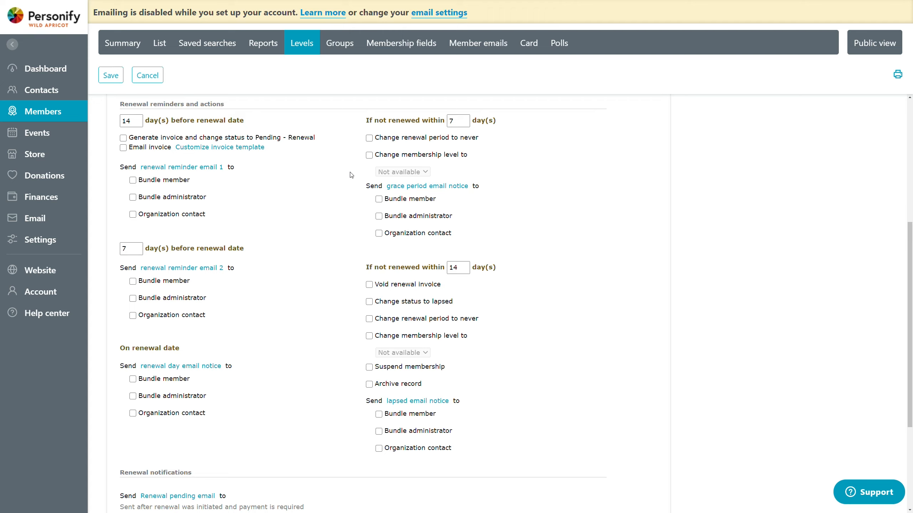
{"action": "scroll", "coordinate": [345, 176], "scroll_direction": "up", "scroll_amount": 1}
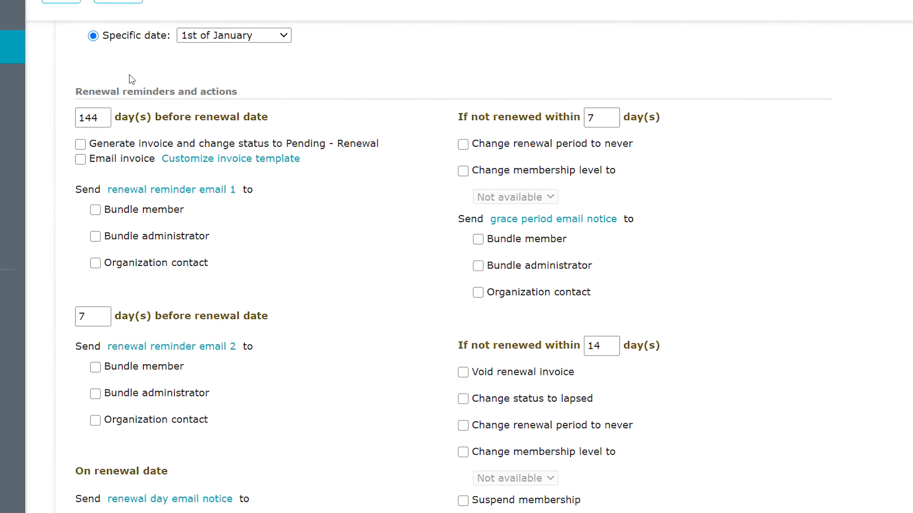
Step: Set the first reminder to 25 days before renewal and enable generating the invoice with the status change to Pending - Renewal
{"action": "left_click", "coordinate": [105, 122]}
{"action": "key", "text": "BackSpace"}
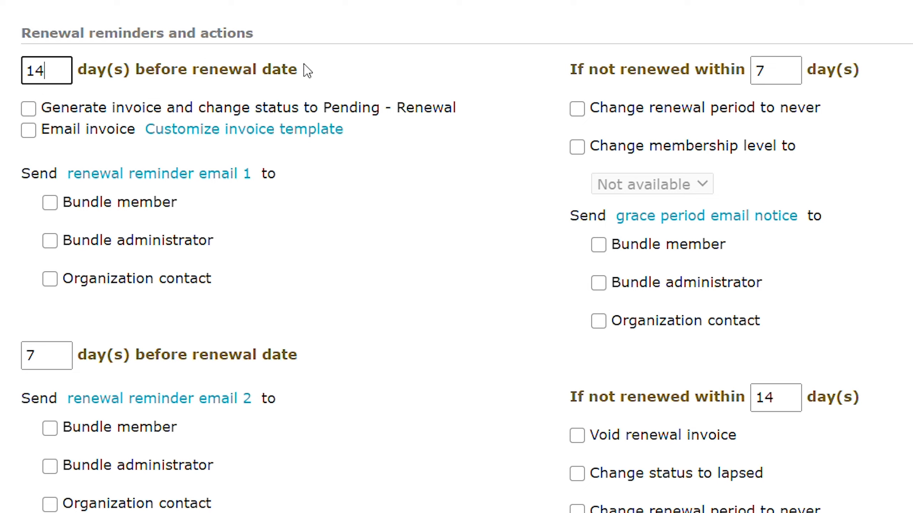
{"action": "key", "text": "BackSpace"}
{"action": "key", "text": "BackSpace"}
{"action": "type", "text": "25"}
{"action": "left_click", "coordinate": [33, 114]}
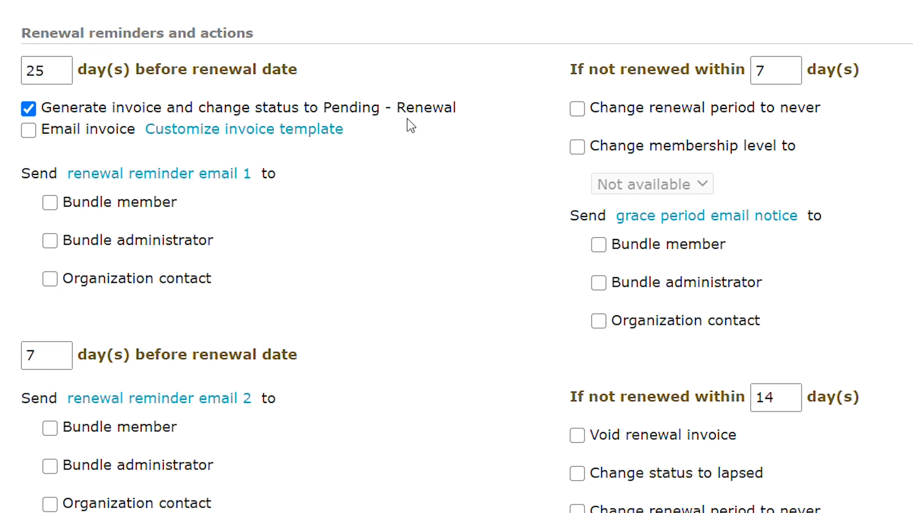
Step: Enable emailing the invoice and send renewal reminder email 1 to the bundle member, bundle administrator and organization contact
{"action": "scroll", "coordinate": [442, 275], "scroll_direction": "up", "scroll_amount": 2}
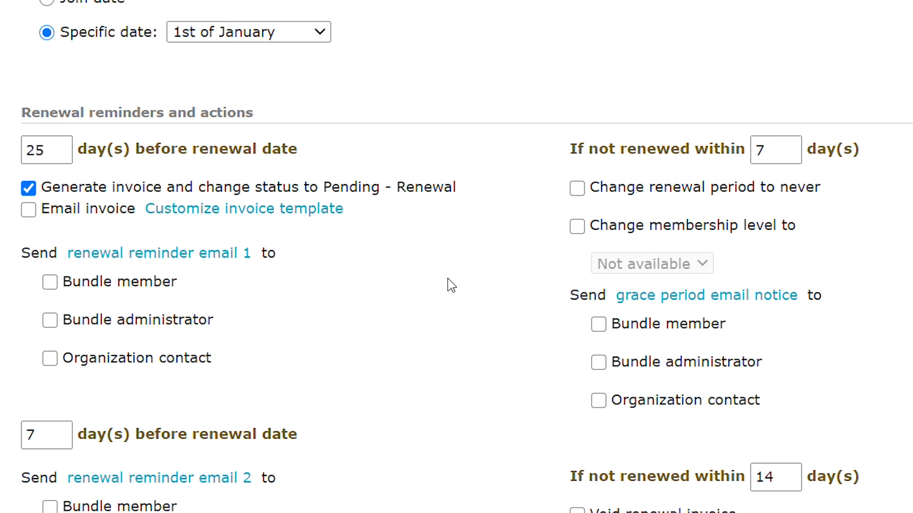
{"action": "scroll", "coordinate": [448, 280], "scroll_direction": "down", "scroll_amount": 2}
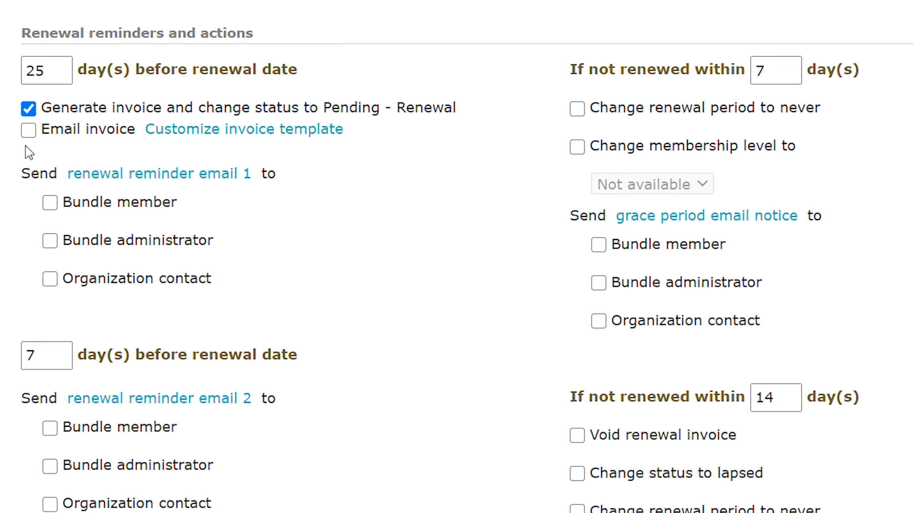
{"action": "left_click", "coordinate": [29, 132]}
{"action": "left_click", "coordinate": [85, 212]}
{"action": "left_click", "coordinate": [165, 242]}
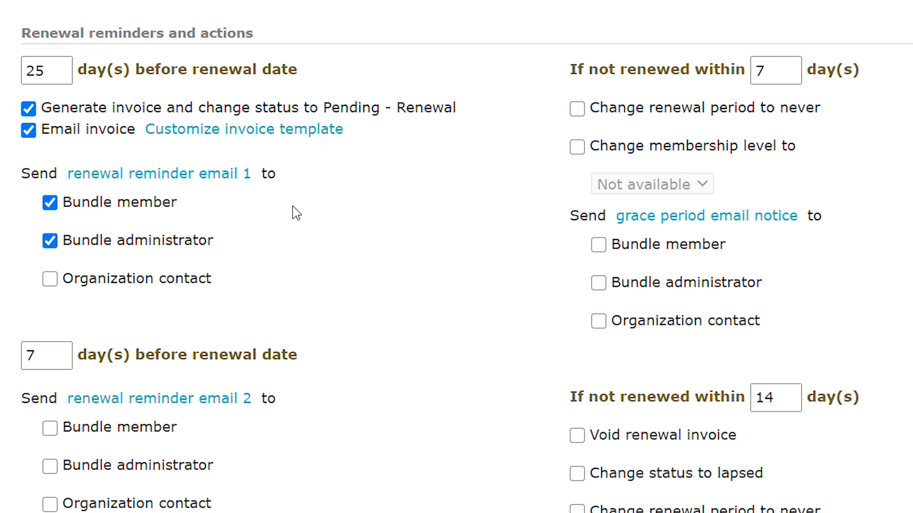
{"action": "left_click", "coordinate": [154, 279]}
Step: Examine the timing and recipient options for renewal reminder email 2 and the renewal day email notice
{"action": "scroll", "coordinate": [375, 284], "scroll_direction": "down", "scroll_amount": 4}
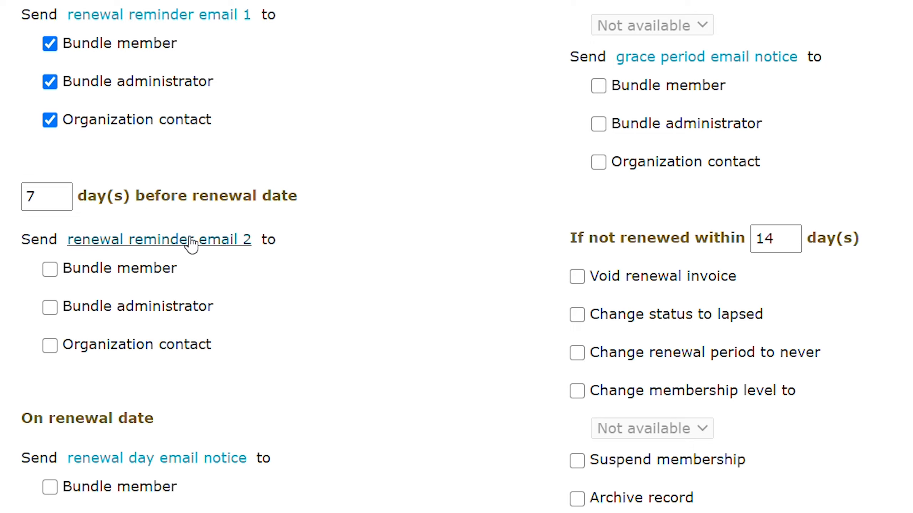
{"action": "left_click_drag", "start_coordinate": [281, 196], "coordinate": [140, 188]}
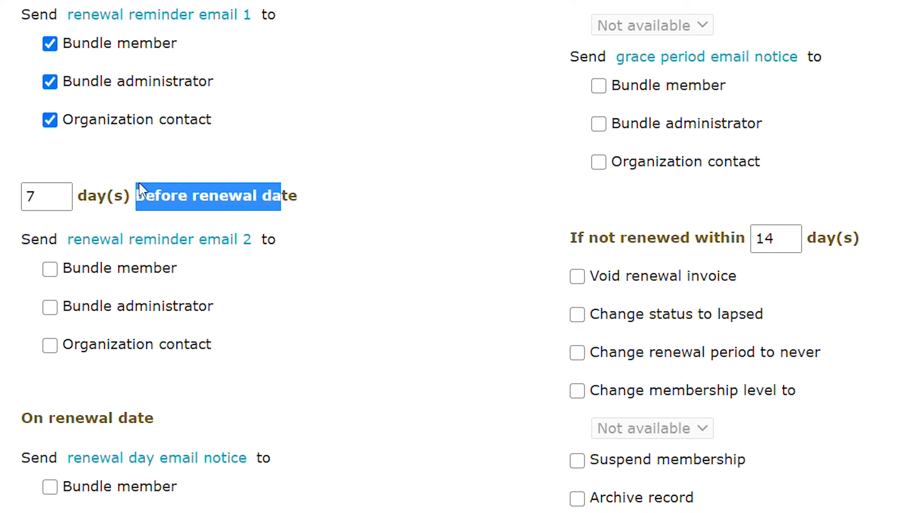
{"action": "left_click", "coordinate": [140, 189]}
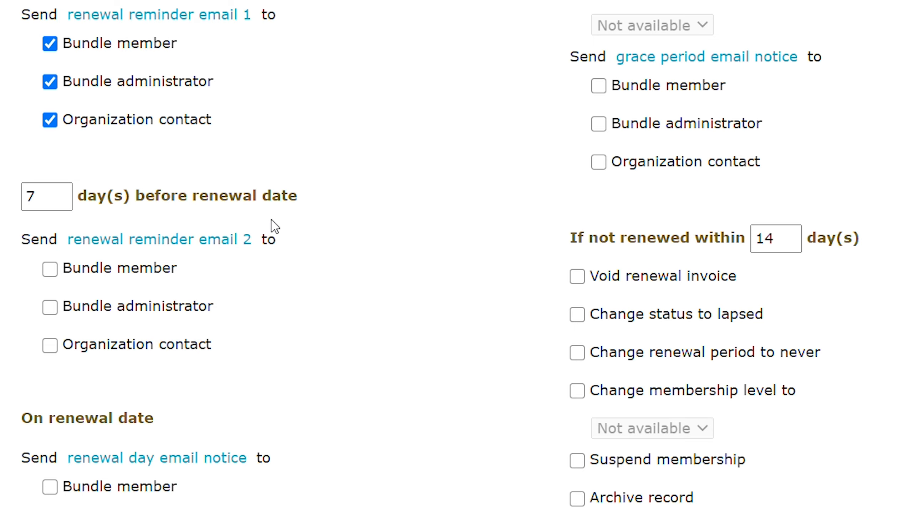
{"action": "scroll", "coordinate": [413, 281], "scroll_direction": "down", "scroll_amount": 2}
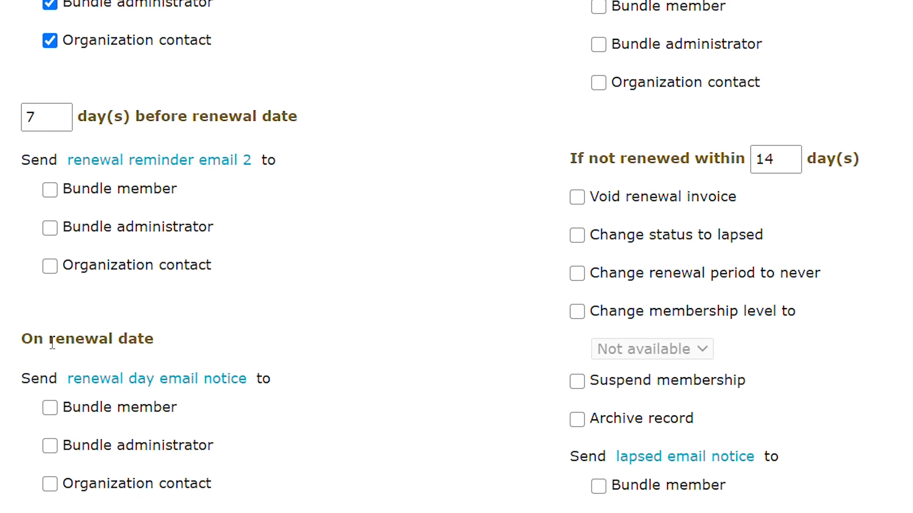
{"action": "left_click_drag", "start_coordinate": [33, 347], "coordinate": [154, 346]}
{"action": "left_click", "coordinate": [91, 287]}
{"action": "left_click", "coordinate": [90, 195]}
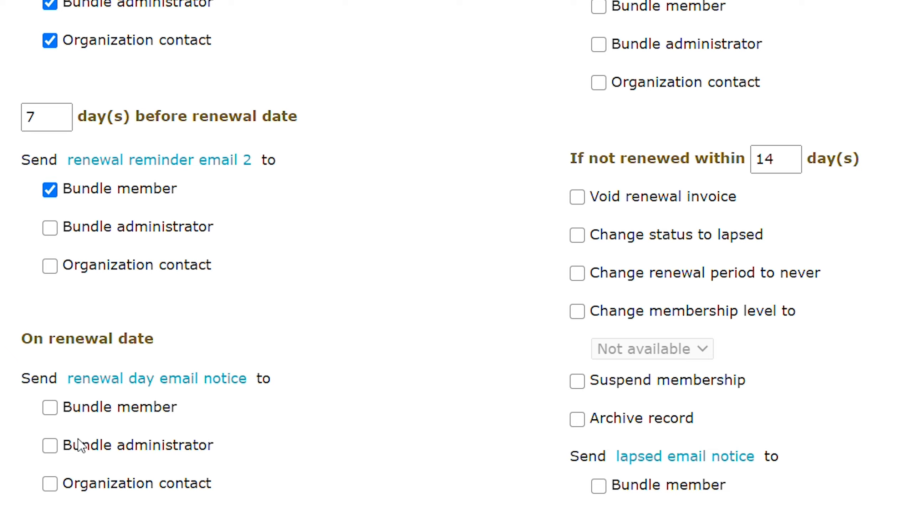
{"action": "left_click", "coordinate": [89, 189]}
{"action": "scroll", "coordinate": [120, 336], "scroll_direction": "up", "scroll_amount": 3}
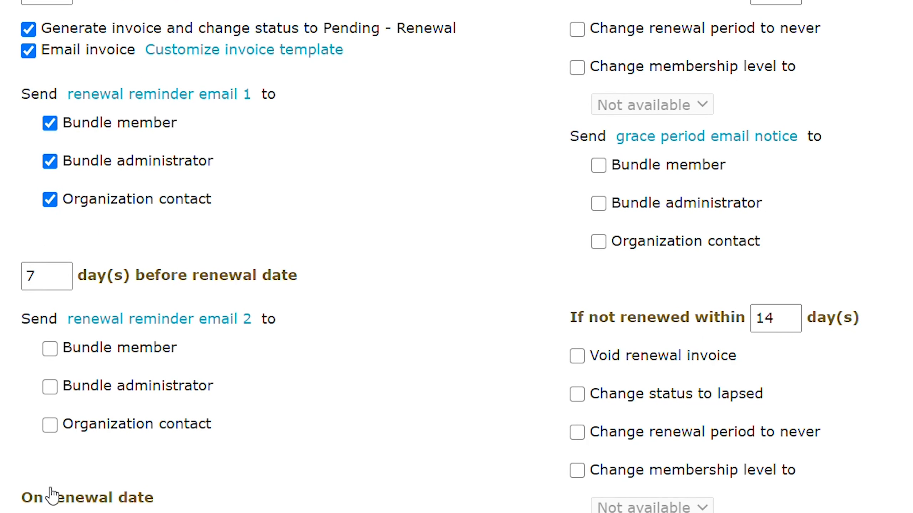
{"action": "left_click", "coordinate": [111, 392]}
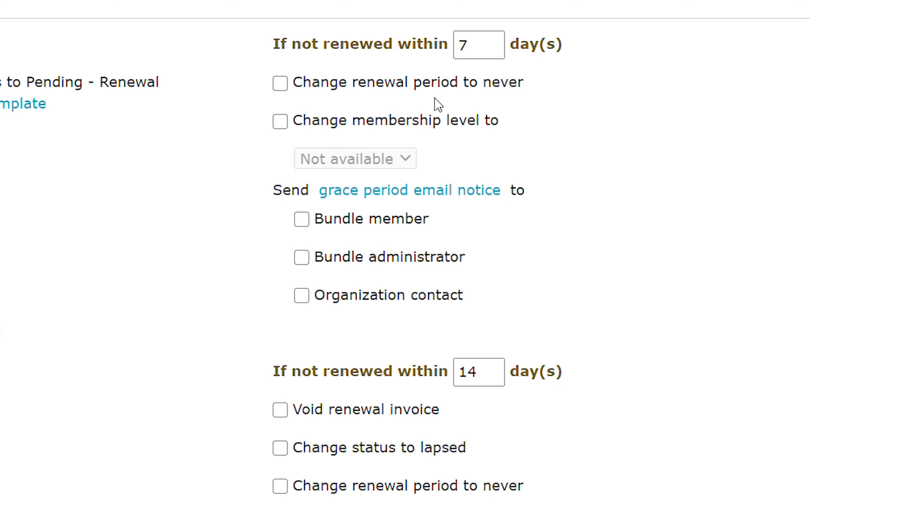
Step: Enable changing the membership level for members not renewed within 7 days, keeping Not available as the level
{"action": "left_click", "coordinate": [302, 122]}
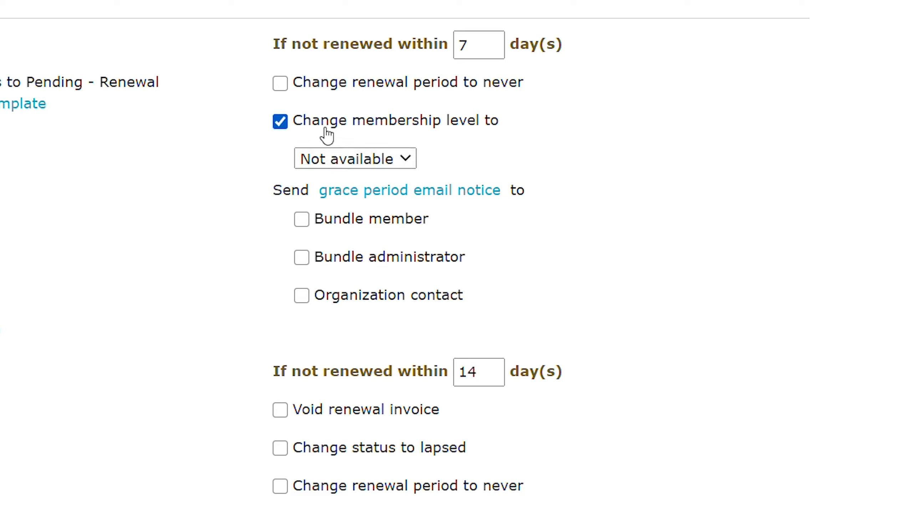
{"action": "left_click", "coordinate": [334, 158]}
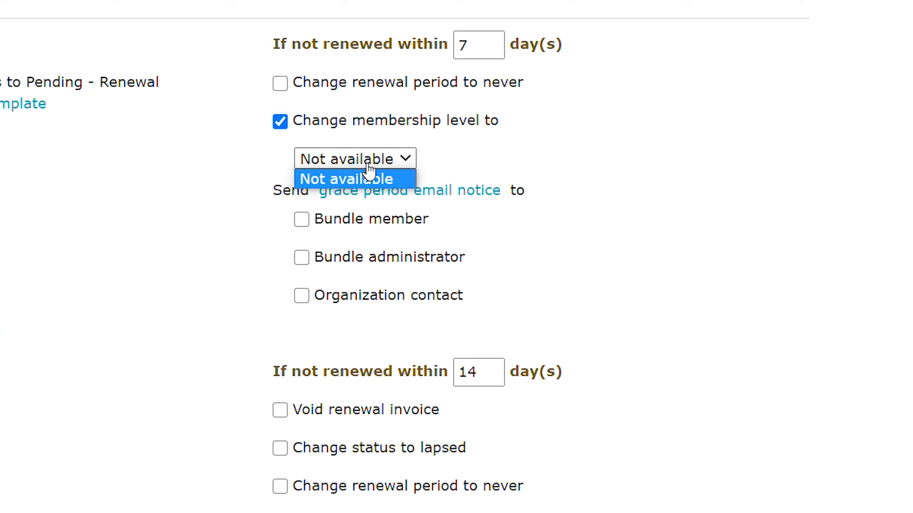
{"action": "left_click", "coordinate": [351, 187]}
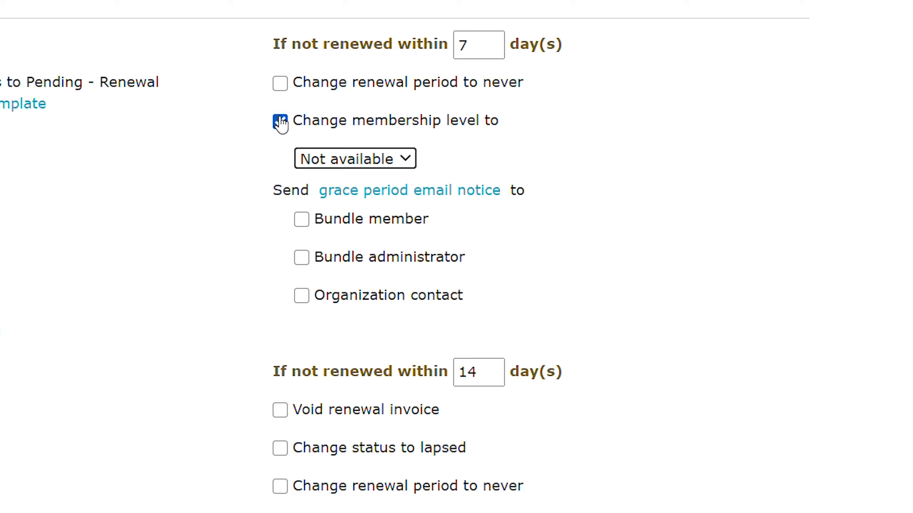
{"action": "left_click", "coordinate": [383, 169]}
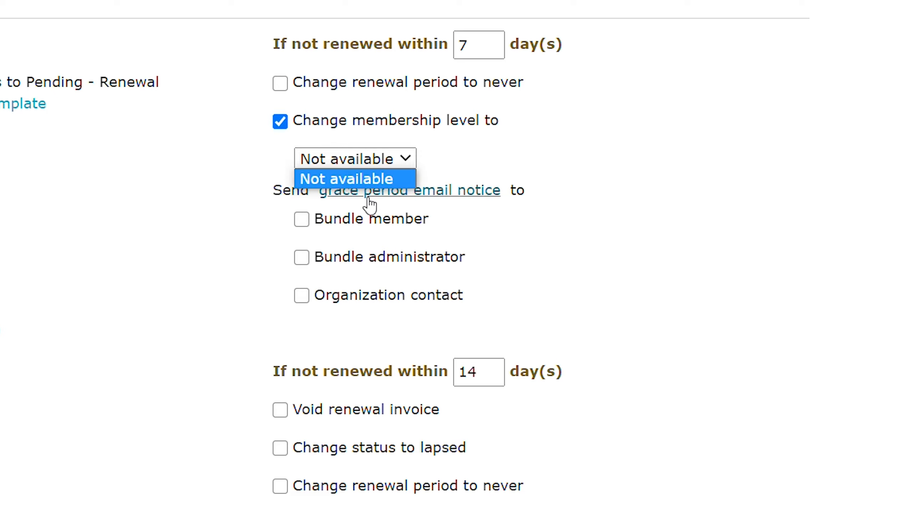
{"action": "left_click", "coordinate": [406, 178]}
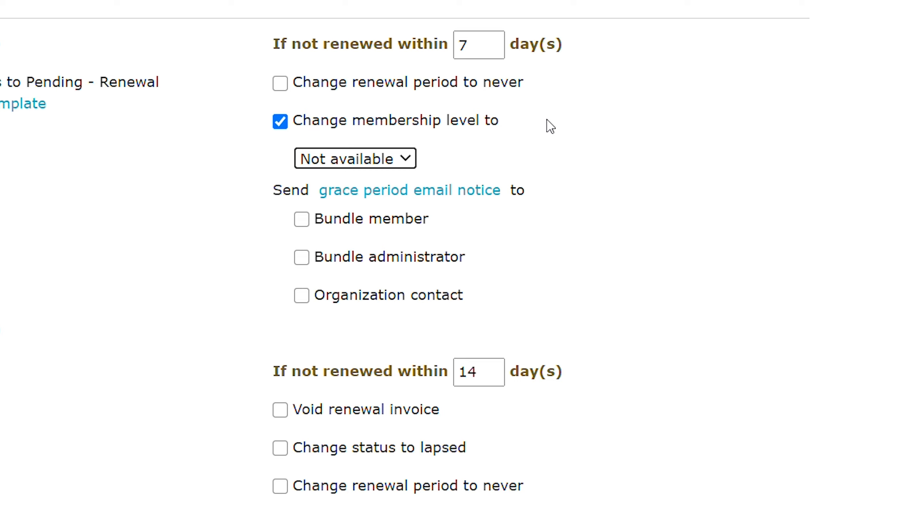
Step: Send the grace period email notice to the bundle member
{"action": "scroll", "coordinate": [671, 185], "scroll_direction": "down", "scroll_amount": 1}
{"action": "scroll", "coordinate": [671, 185], "scroll_direction": "down", "scroll_amount": 2}
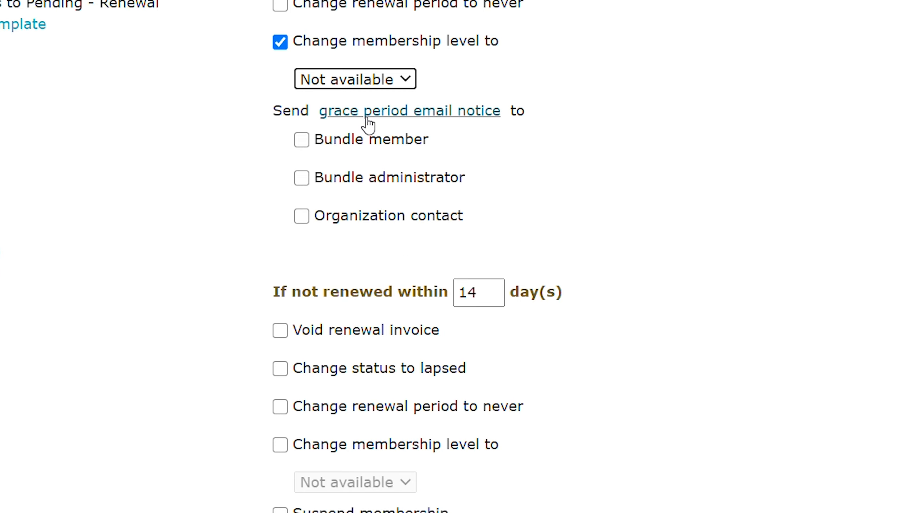
{"action": "left_click", "coordinate": [375, 155]}
Step: For members not renewed within 14 days, enable voiding the renewal invoice, changing the status to lapsed and suspending the membership
{"action": "scroll", "coordinate": [618, 188], "scroll_direction": "down", "scroll_amount": 3}
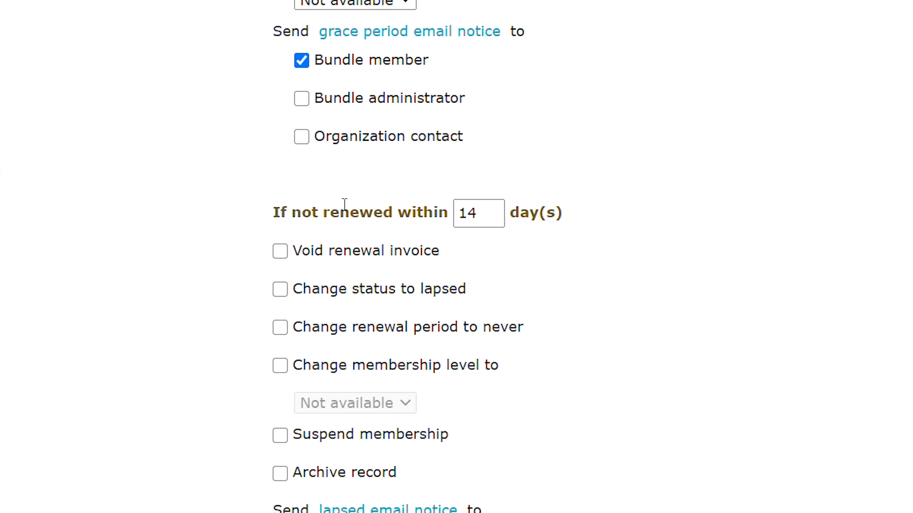
{"action": "left_click", "coordinate": [359, 258]}
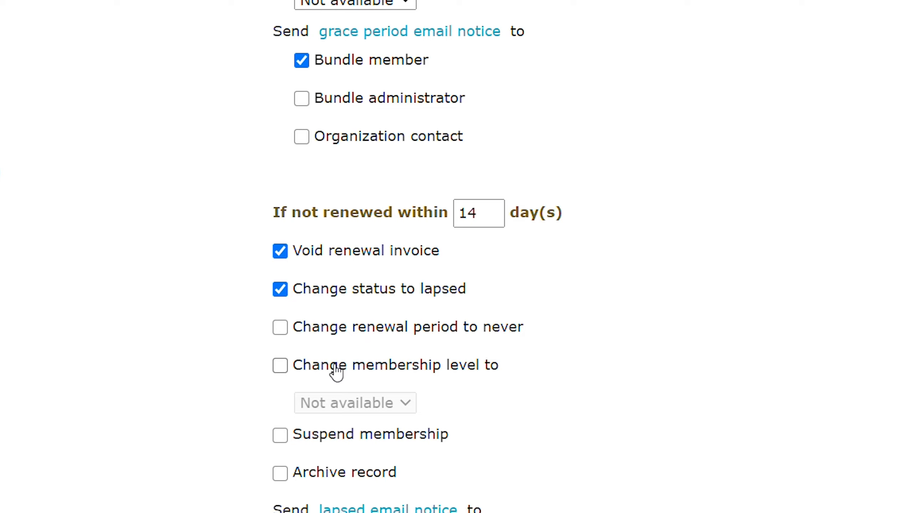
{"action": "scroll", "coordinate": [266, 418], "scroll_direction": "down", "scroll_amount": 2}
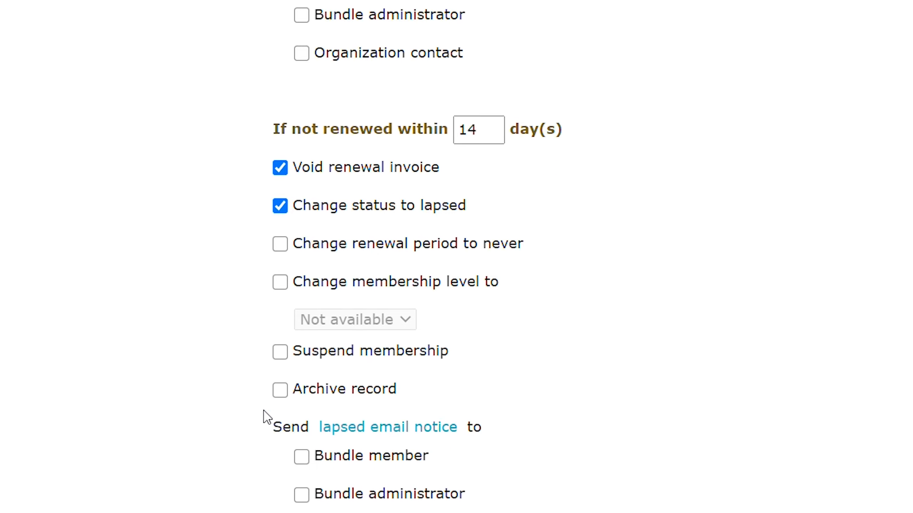
{"action": "scroll", "coordinate": [267, 417], "scroll_direction": "down", "scroll_amount": 2}
{"action": "left_click", "coordinate": [318, 276]}
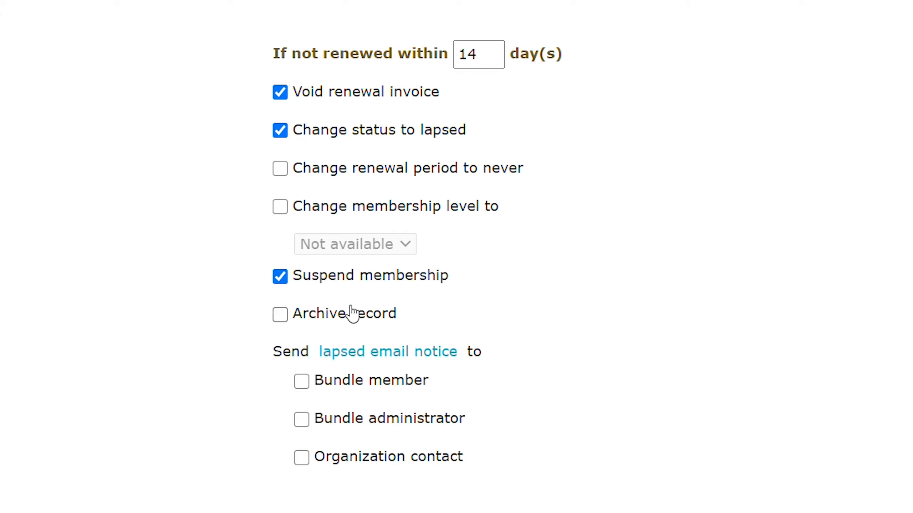
Step: Enable archiving the record for members not renewed within 14 days
{"action": "left_click", "coordinate": [347, 324]}
{"action": "double_click", "coordinate": [302, 318]}
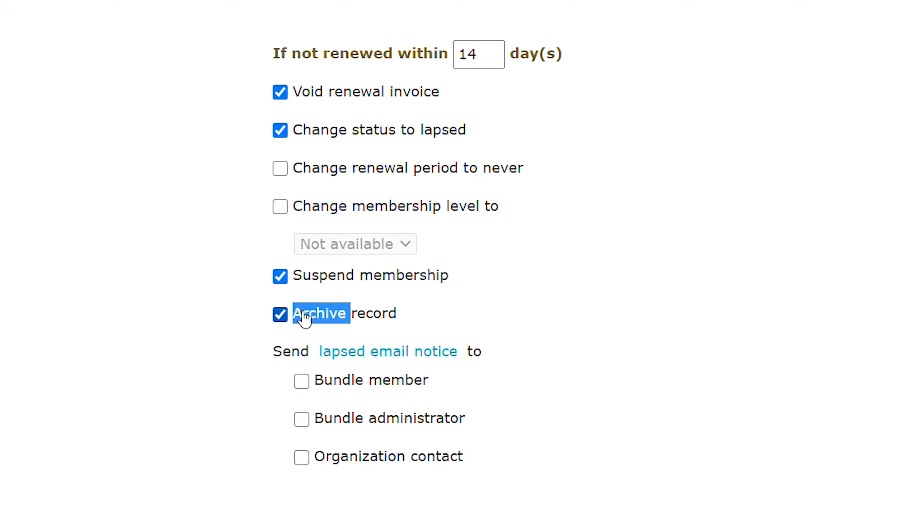
{"action": "left_click", "coordinate": [305, 319]}
{"action": "double_click", "coordinate": [343, 320]}
{"action": "left_click", "coordinate": [322, 324]}
{"action": "double_click", "coordinate": [323, 324]}
Step: Look over the recipient options for the lapsed email notice and the renewal pending and renewal confirmed emails
{"action": "left_click", "coordinate": [152, 448]}
{"action": "scroll", "coordinate": [157, 452], "scroll_direction": "down", "scroll_amount": 2}
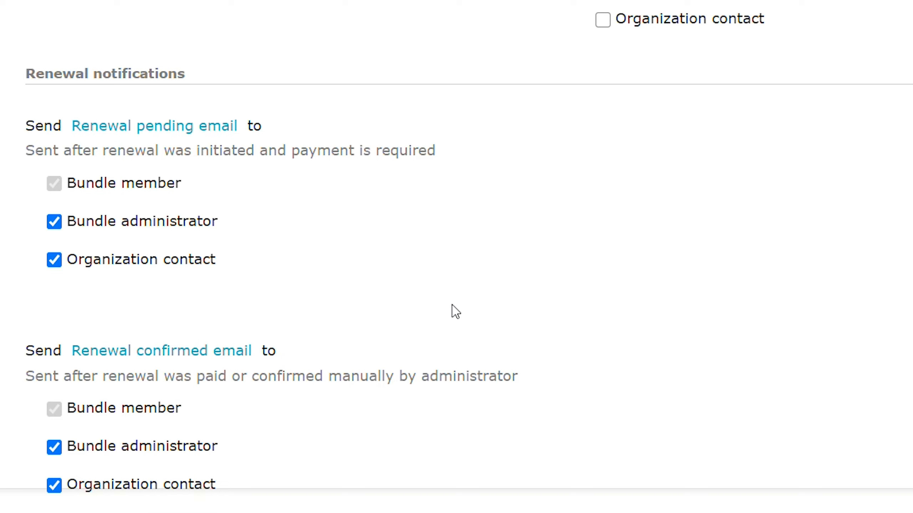
{"action": "scroll", "coordinate": [771, 245], "scroll_direction": "up", "scroll_amount": 3}
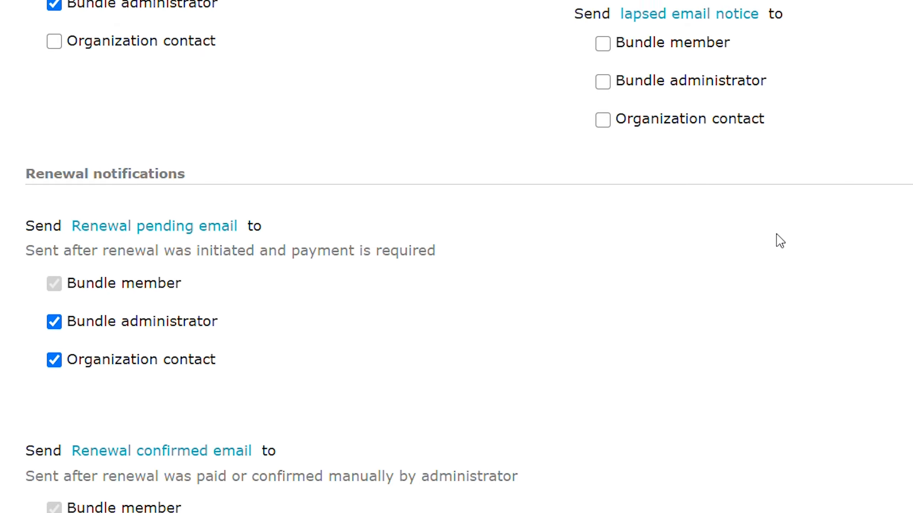
{"action": "scroll", "coordinate": [780, 241], "scroll_direction": "up", "scroll_amount": 15}
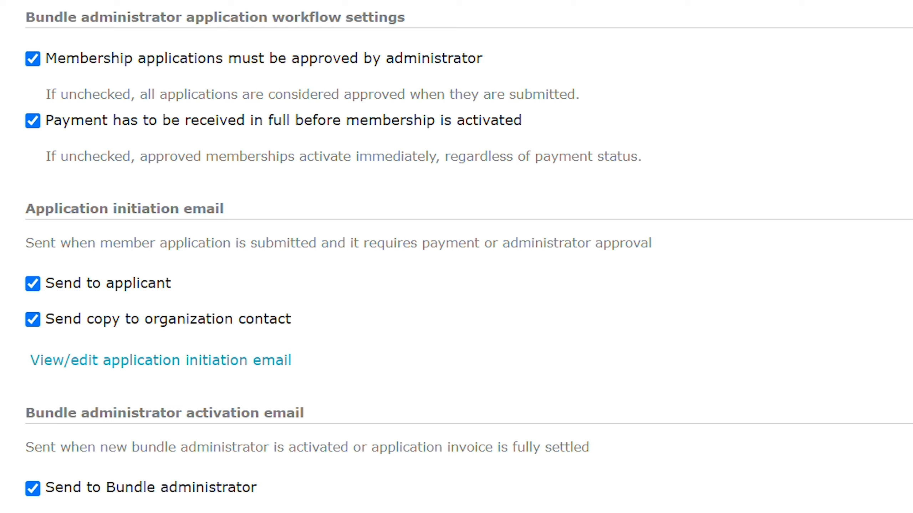
Step: Examine the bundle administrator application workflow settings and the recipients of the application initiation and activation emails
{"action": "scroll", "coordinate": [456, 257], "scroll_direction": "down", "scroll_amount": 2}
{"action": "scroll", "coordinate": [456, 256], "scroll_direction": "up", "scroll_amount": 1}
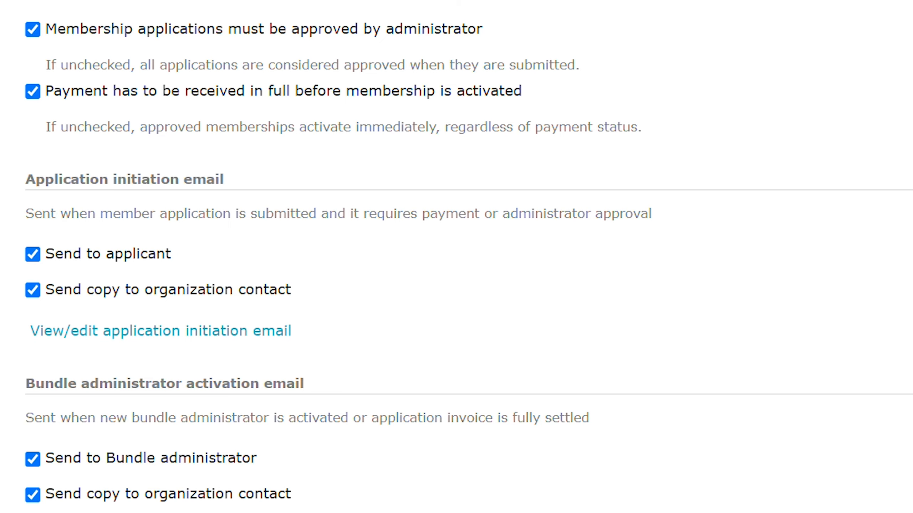
{"action": "scroll", "coordinate": [456, 256], "scroll_direction": "down", "scroll_amount": 2}
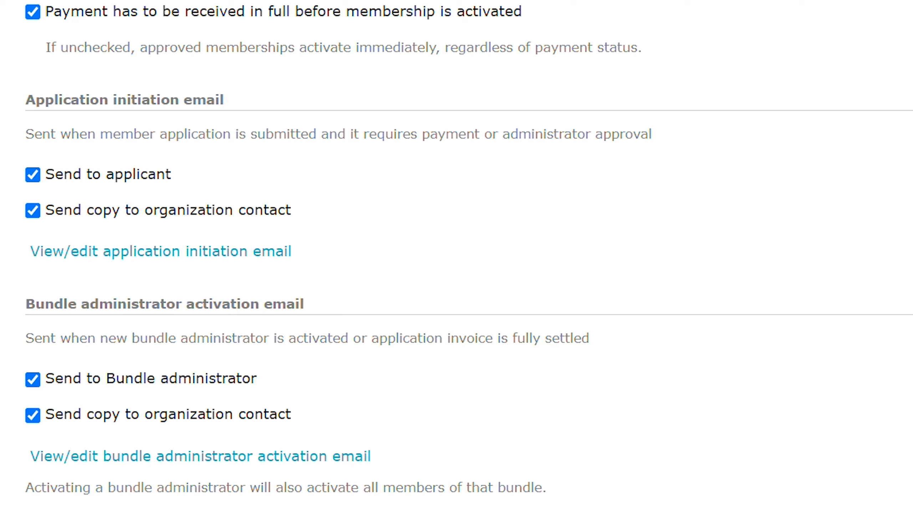
{"action": "scroll", "coordinate": [457, 256], "scroll_direction": "down", "scroll_amount": 2}
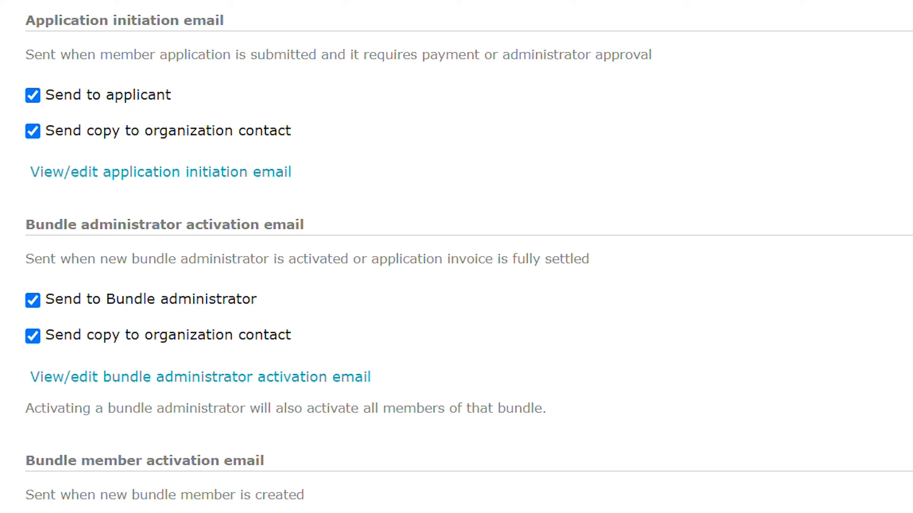
{"action": "scroll", "coordinate": [456, 257], "scroll_direction": "down", "scroll_amount": 3}
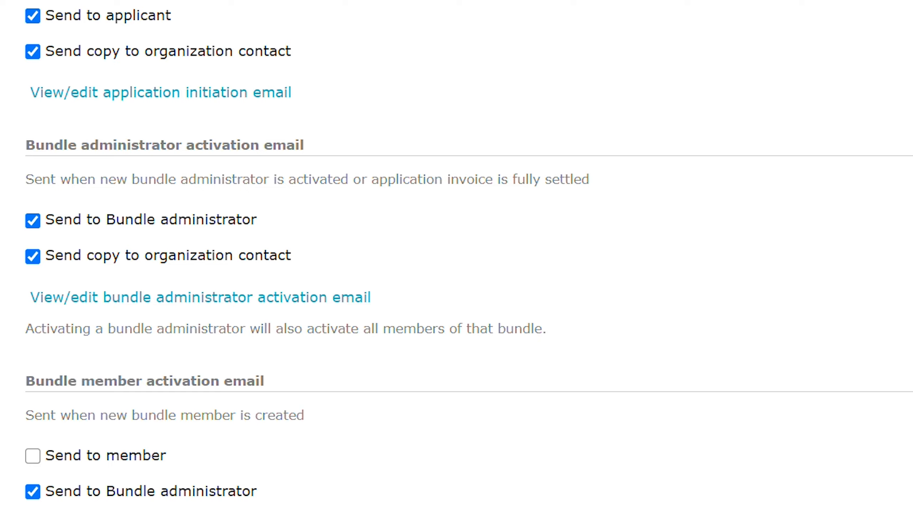
{"action": "scroll", "coordinate": [457, 251], "scroll_direction": "down", "scroll_amount": 5}
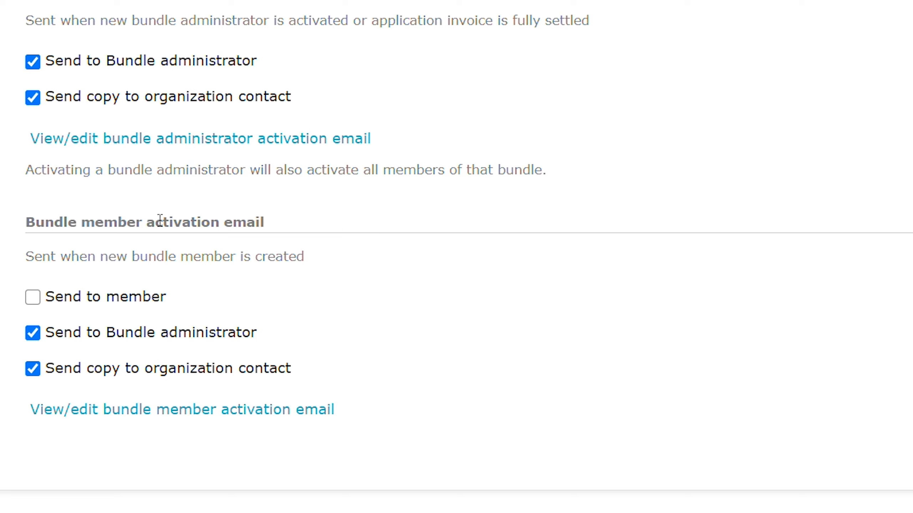
Step: Open the Gold Membership bundle member activation email template for editing
{"action": "left_click_drag", "start_coordinate": [28, 222], "coordinate": [209, 220]}
{"action": "left_click", "coordinate": [210, 219]}
{"action": "left_click", "coordinate": [76, 412]}
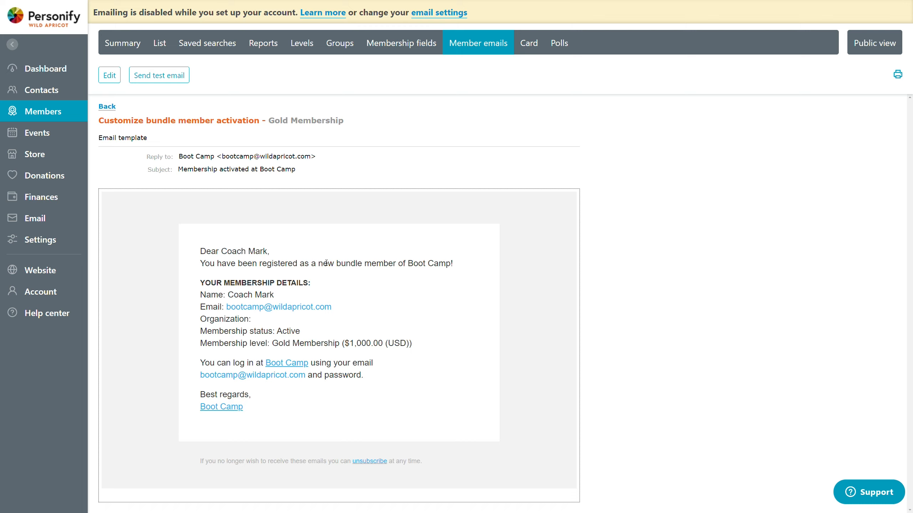
{"action": "left_click", "coordinate": [119, 78]}
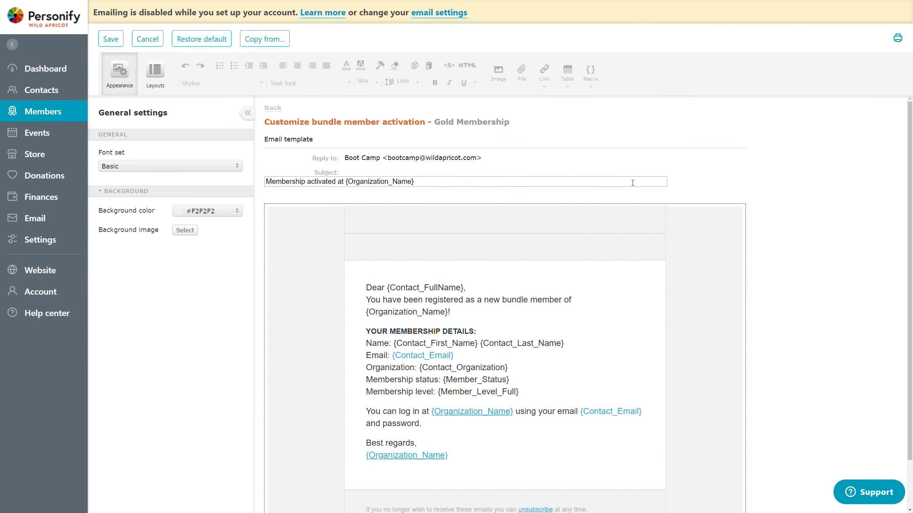
Step: Replace the subject text before the {Organization_Name} macro with "Congratulations! You're a new member of"
{"action": "scroll", "coordinate": [548, 119], "scroll_direction": "down", "scroll_amount": 1}
{"action": "scroll", "coordinate": [550, 116], "scroll_direction": "up", "scroll_amount": 1}
{"action": "double_click", "coordinate": [333, 172]}
{"action": "left_click_drag", "start_coordinate": [266, 181], "coordinate": [342, 178]}
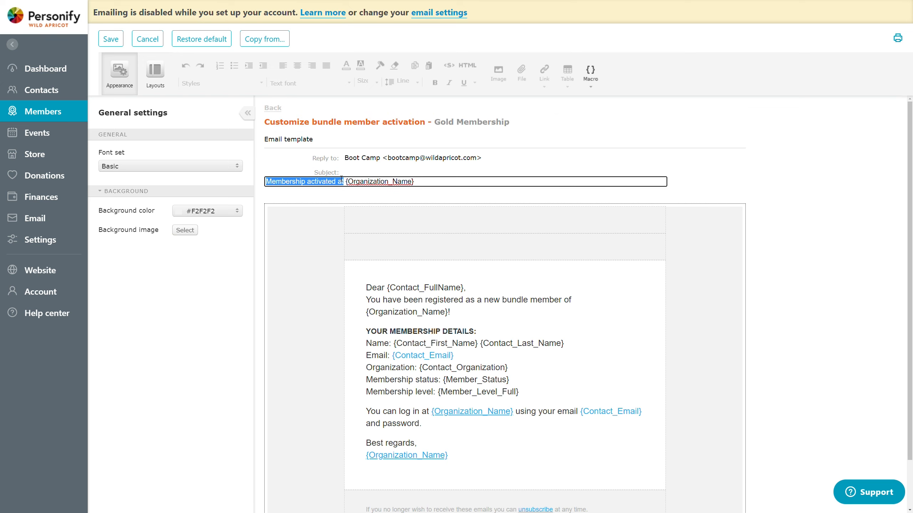
{"action": "type", "text": "Congr"}
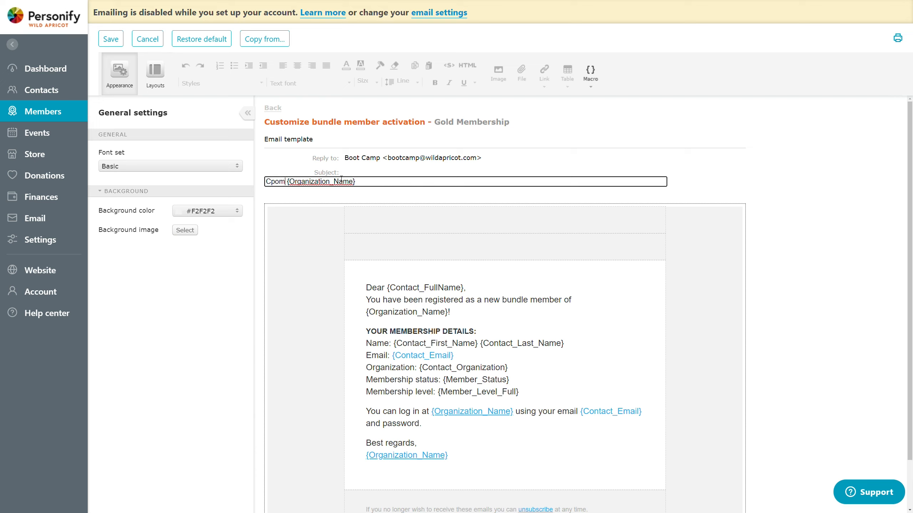
{"action": "type", "text": "atulations!"}
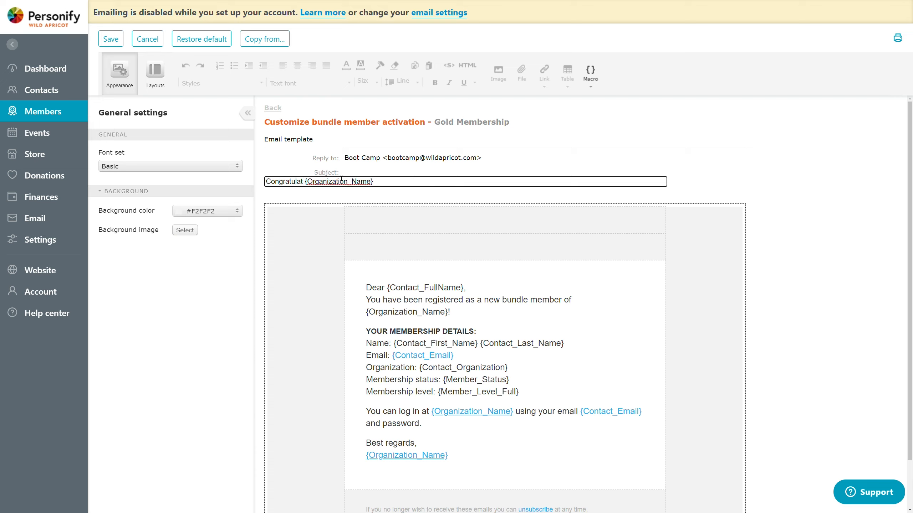
{"action": "type", "text": "  You're a new "}
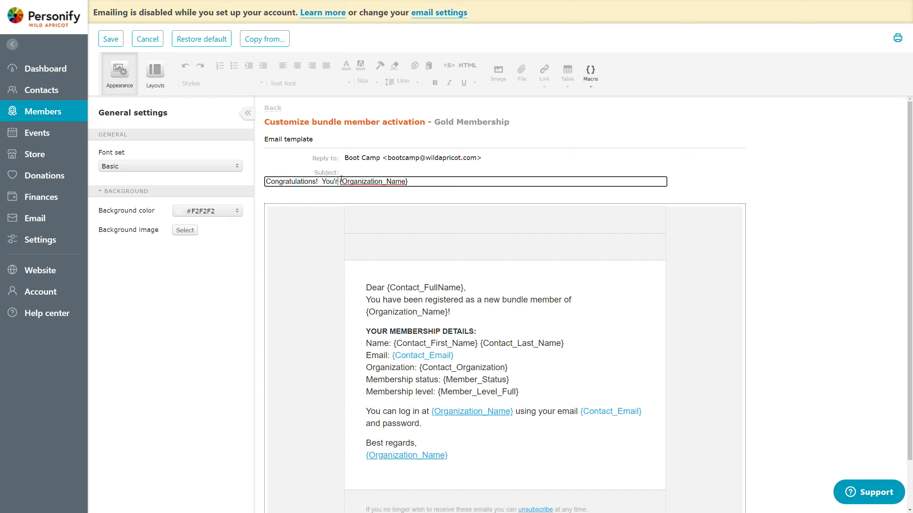
{"action": "type", "text": "member of"}
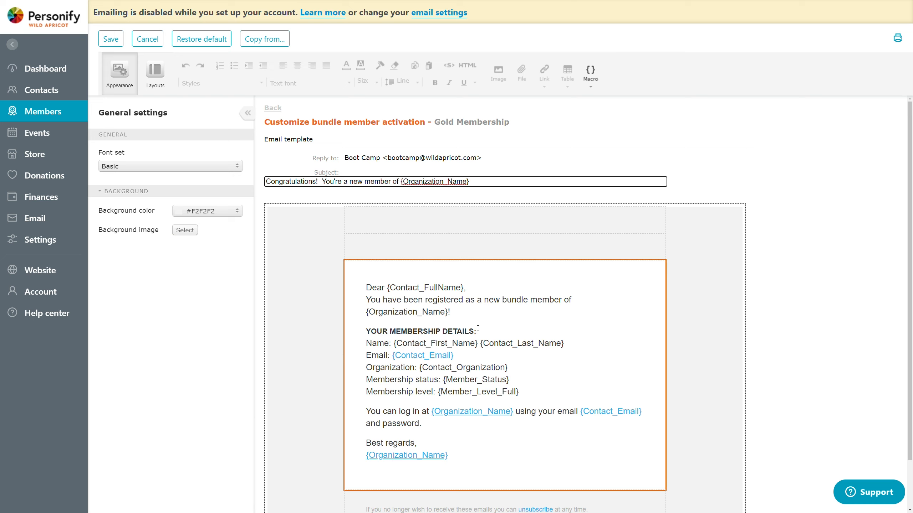
Step: Insert the {Contact_Email} macro after the greeting and move it onto its own line
{"action": "left_click", "coordinate": [471, 287]}
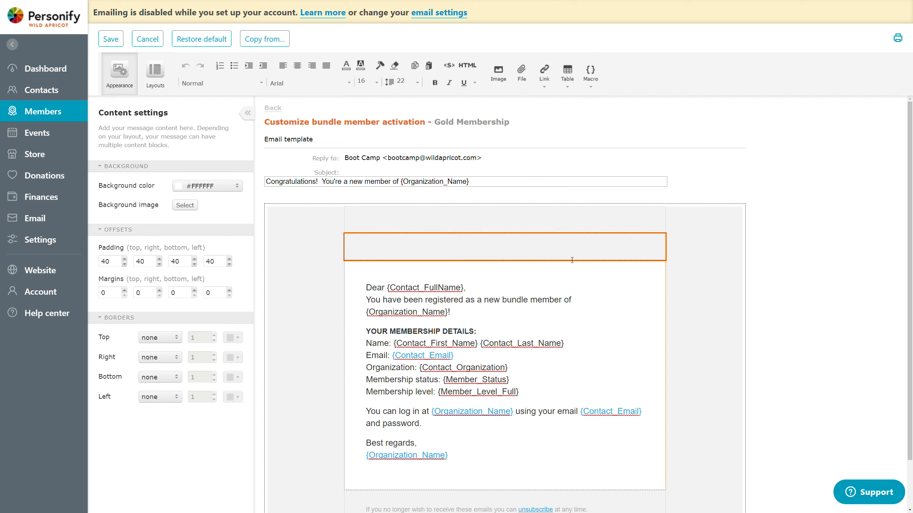
{"action": "left_click", "coordinate": [591, 74]}
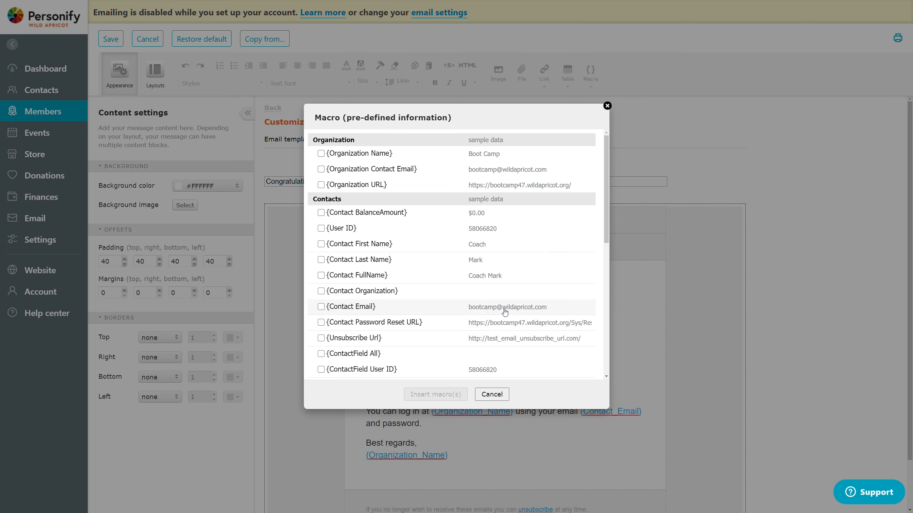
{"action": "left_click", "coordinate": [377, 310]}
{"action": "left_click", "coordinate": [435, 395]}
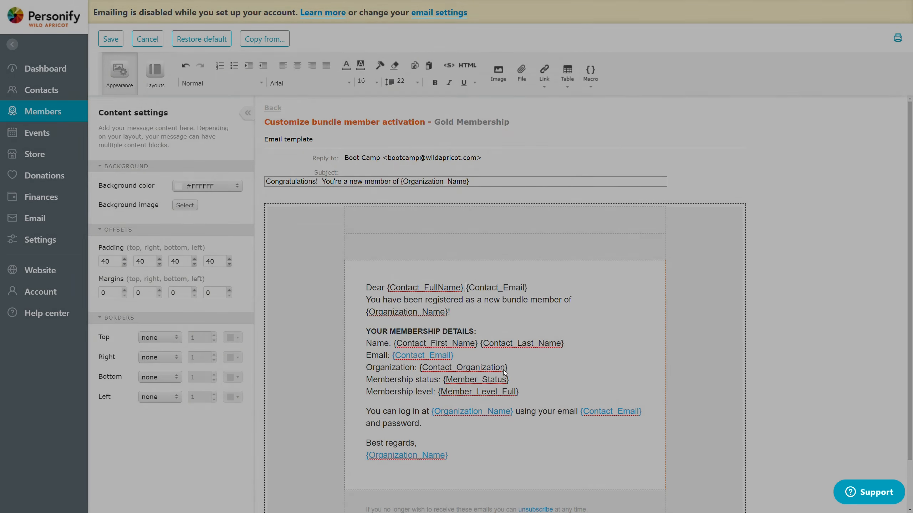
{"action": "key", "text": "Return"}
{"action": "key", "text": "Return"}
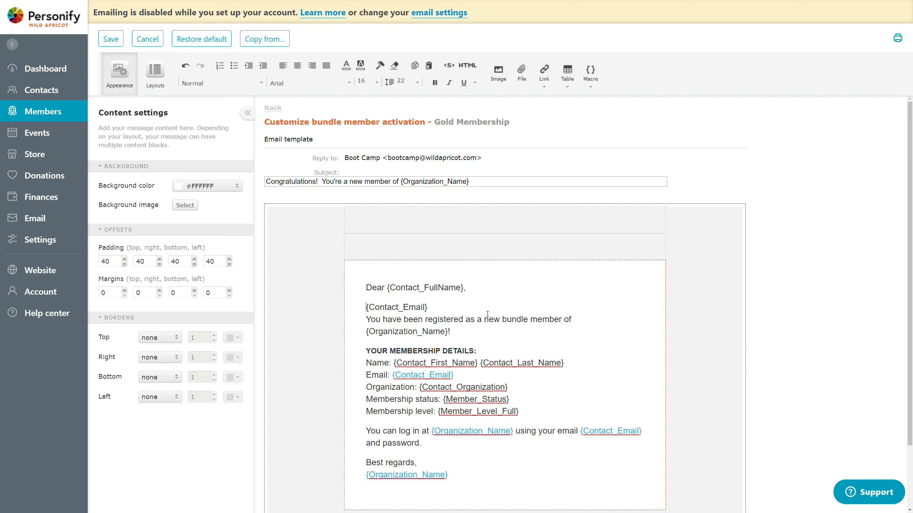
Step: Label the inserted macro "Your Email On File:", make it a separate paragraph and remove the blank line above it
{"action": "type", "text": "Your Email "}
{"action": "type", "text": "On File:"}
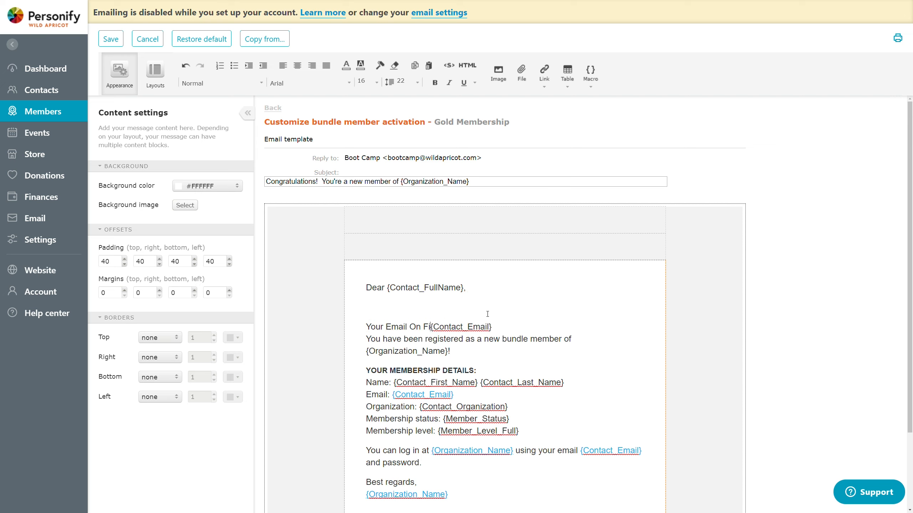
{"action": "key", "text": "Return"}
{"action": "key", "text": "BackSpace"}
{"action": "key", "text": "BackSpace"}
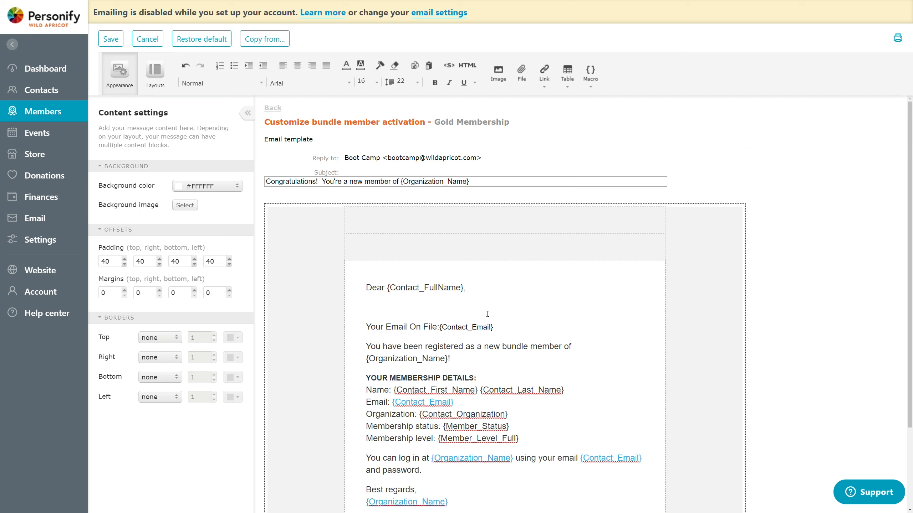
{"action": "key", "text": "End"}
{"action": "key", "text": "Return"}
{"action": "key", "text": "BackSpace"}
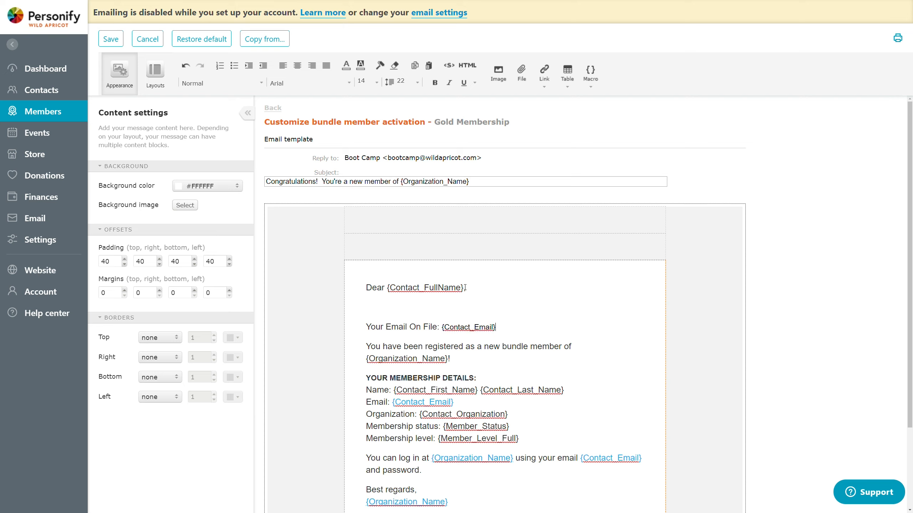
{"action": "left_click", "coordinate": [442, 308]}
{"action": "key", "text": "BackSpace"}
Step: Center-align the whole body text of the email, from the greeting through the closing signature
{"action": "scroll", "coordinate": [565, 344], "scroll_direction": "down", "scroll_amount": 1}
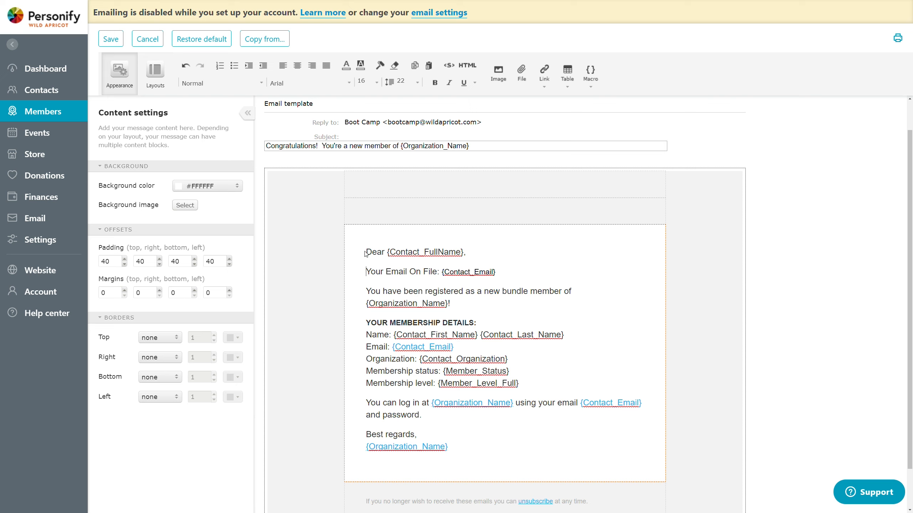
{"action": "left_click_drag", "start_coordinate": [365, 251], "coordinate": [473, 448]}
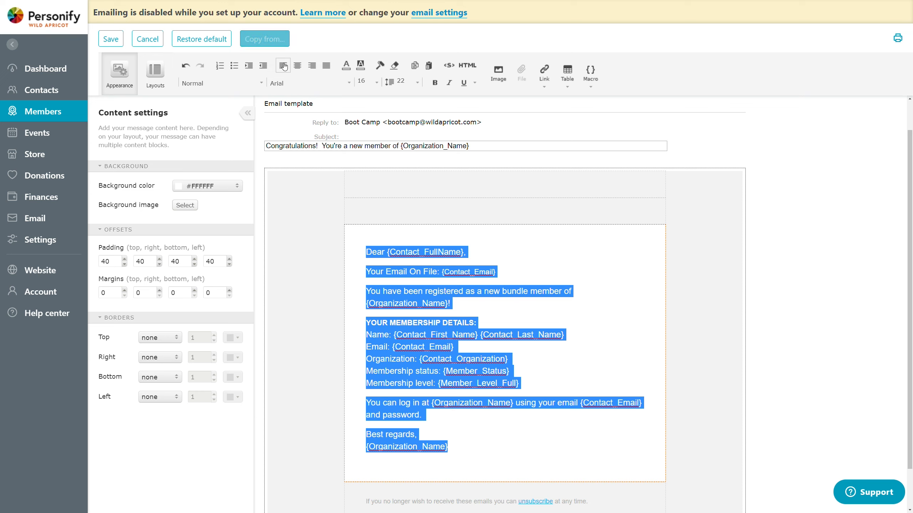
{"action": "left_click", "coordinate": [295, 68]}
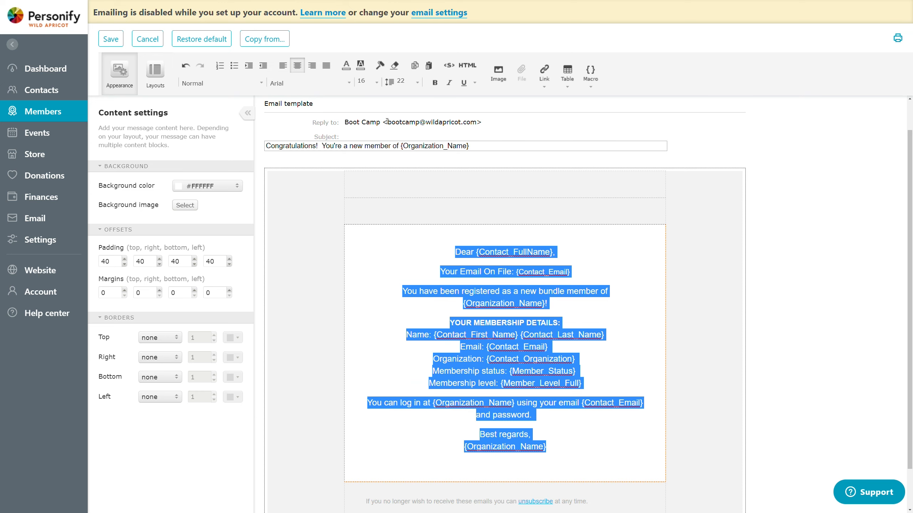
{"action": "left_click", "coordinate": [478, 298]}
Step: Bold the "Your Email On File" label and set "You have been registered as a new bundle member of" to font size 24
{"action": "left_click_drag", "start_coordinate": [440, 271], "coordinate": [501, 275]}
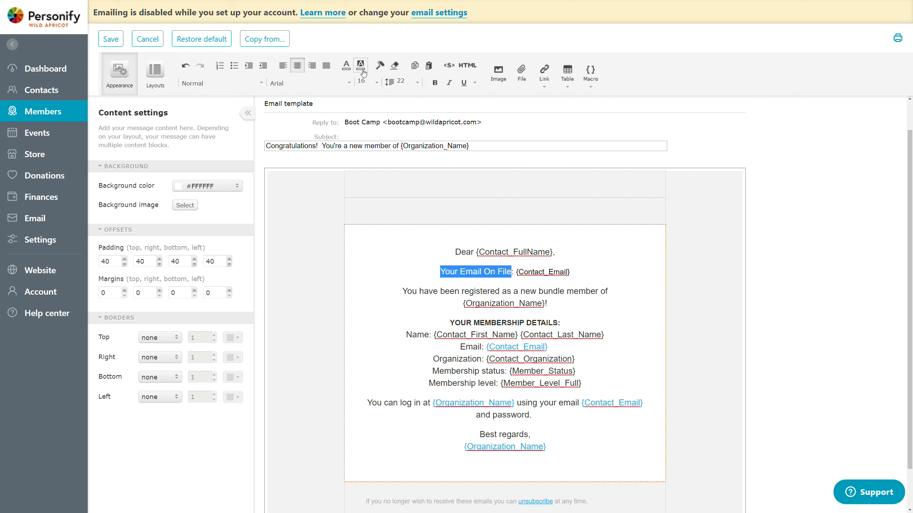
{"action": "left_click", "coordinate": [435, 85]}
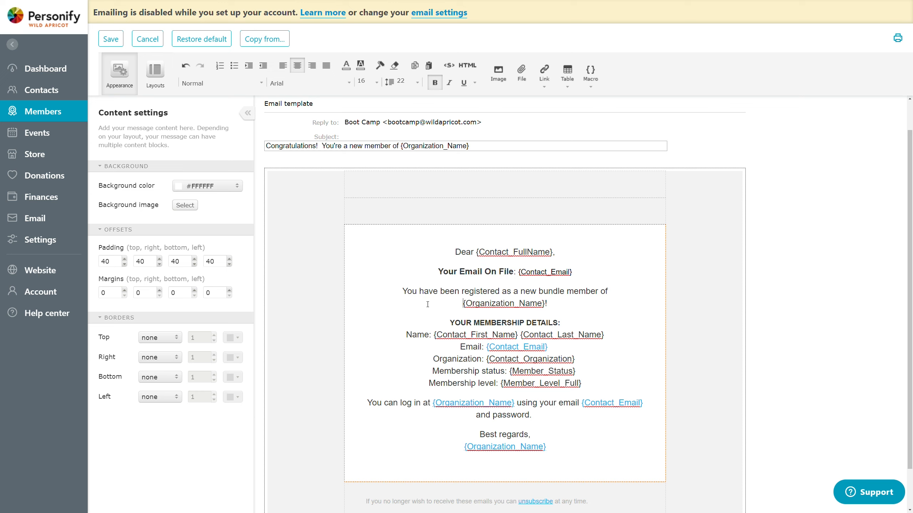
{"action": "left_click_drag", "start_coordinate": [402, 291], "coordinate": [610, 293]}
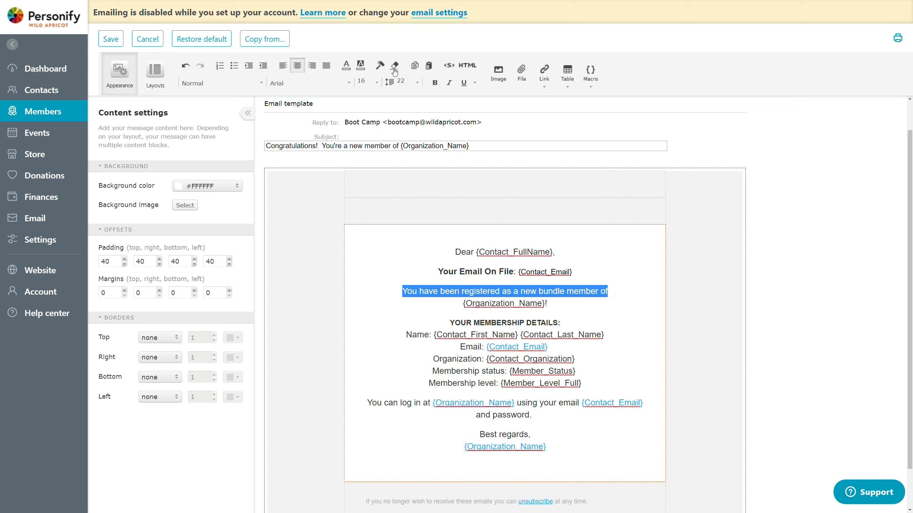
{"action": "left_click", "coordinate": [376, 82]}
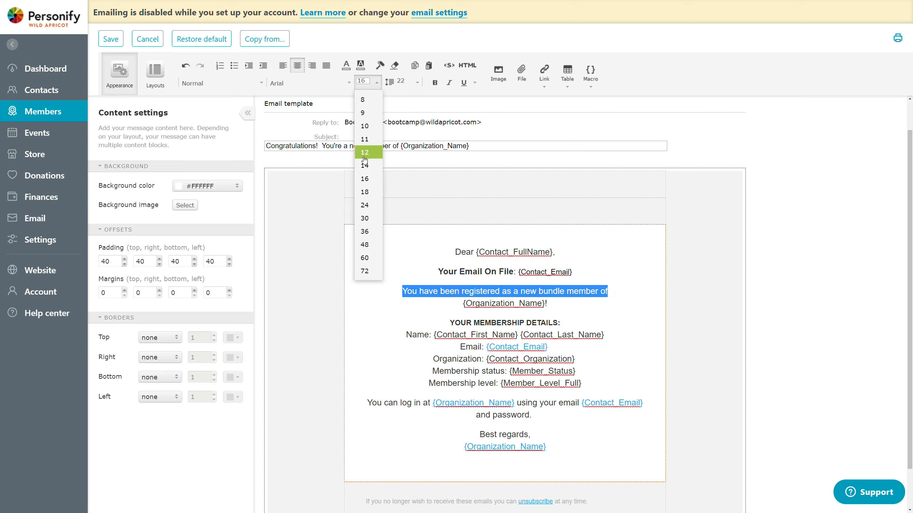
{"action": "left_click", "coordinate": [362, 206]}
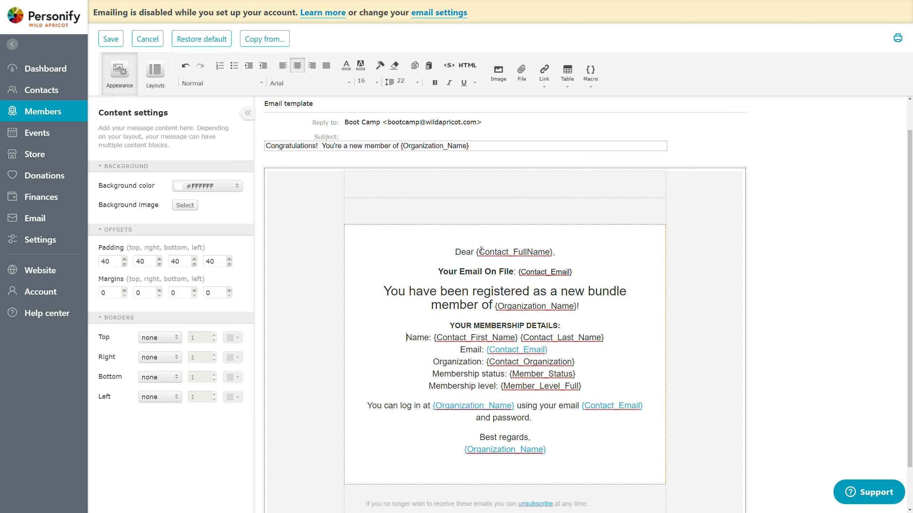
Step: Insert the picture imageWA.png on a new line above the greeting and save the email template
{"action": "key", "text": "Return"}
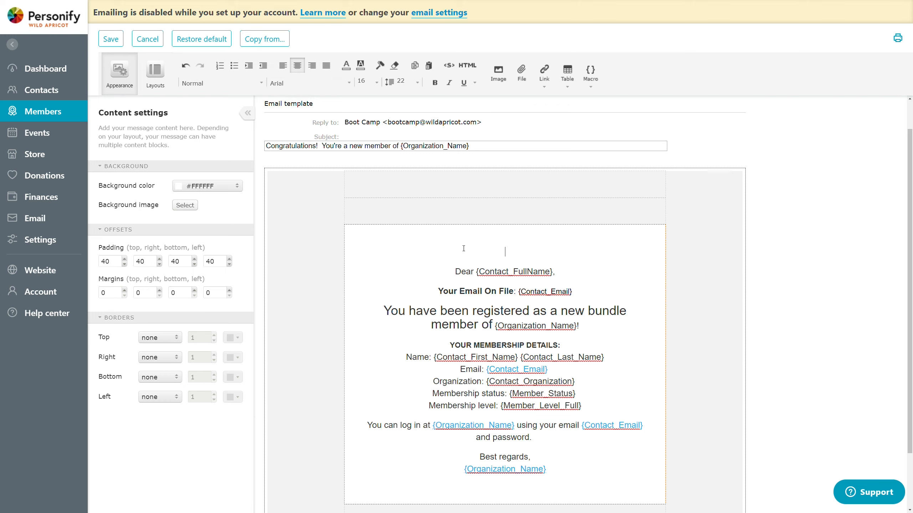
{"action": "left_click", "coordinate": [498, 72]}
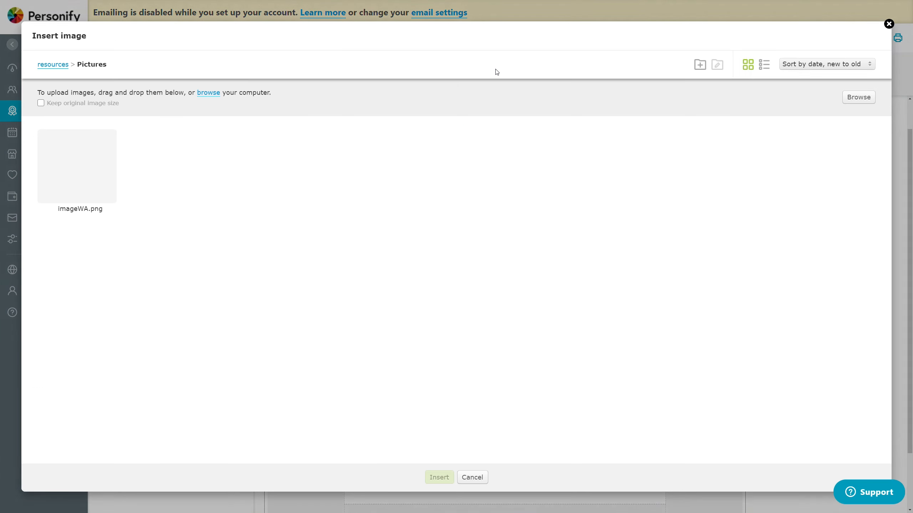
{"action": "double_click", "coordinate": [77, 166]}
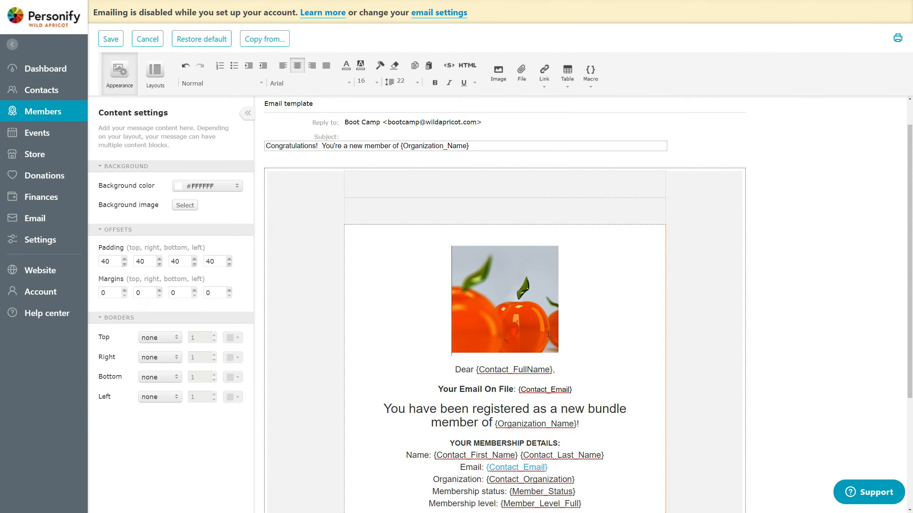
{"action": "left_click", "coordinate": [548, 334]}
{"action": "left_click", "coordinate": [540, 443]}
{"action": "scroll", "coordinate": [581, 419], "scroll_direction": "down", "scroll_amount": 2}
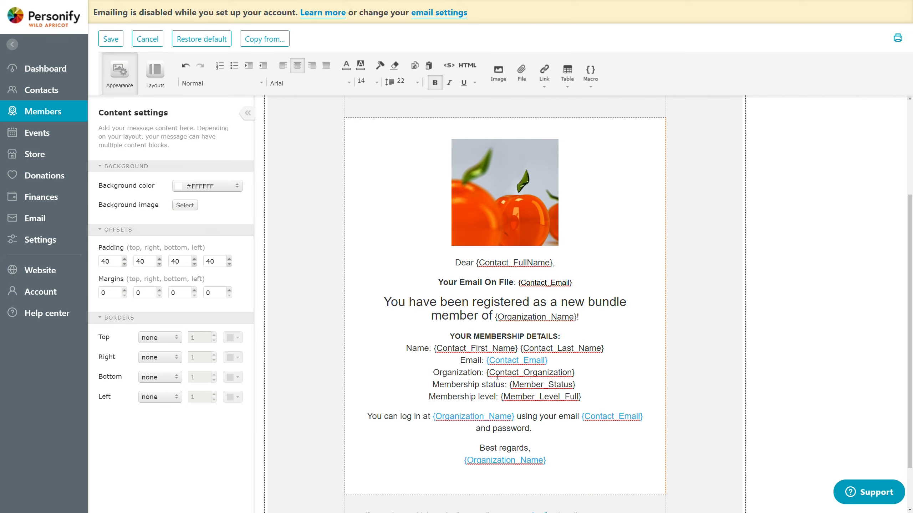
{"action": "scroll", "coordinate": [408, 198], "scroll_direction": "up", "scroll_amount": 2}
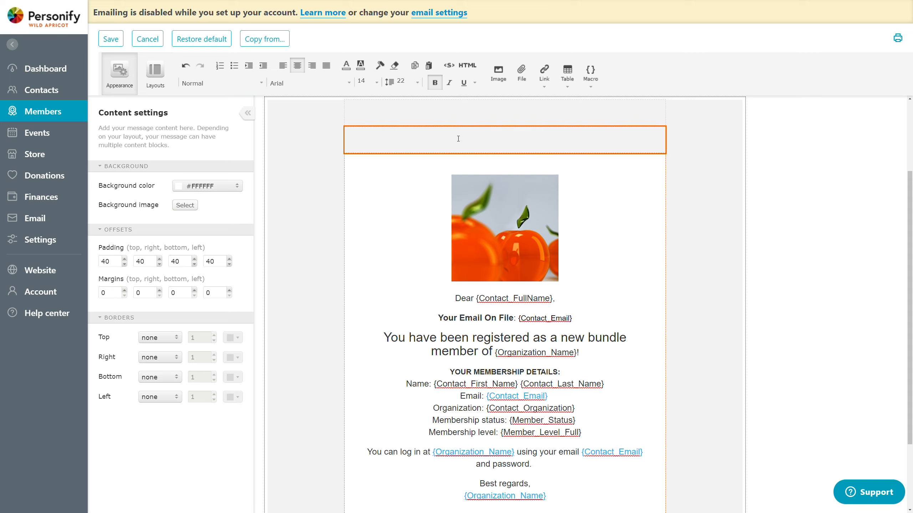
{"action": "left_click", "coordinate": [110, 39]}
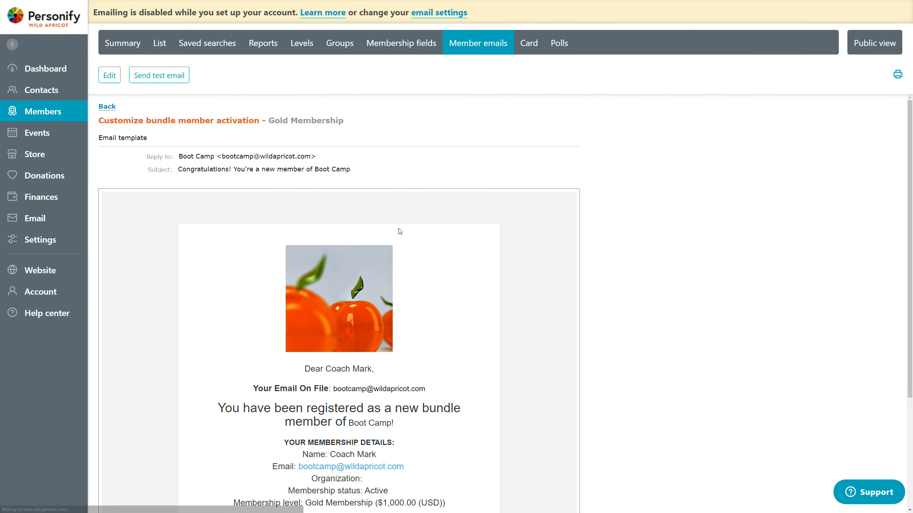
Step: Check the saved bundle member activation email preview and send a test email
{"action": "scroll", "coordinate": [591, 279], "scroll_direction": "down", "scroll_amount": 3}
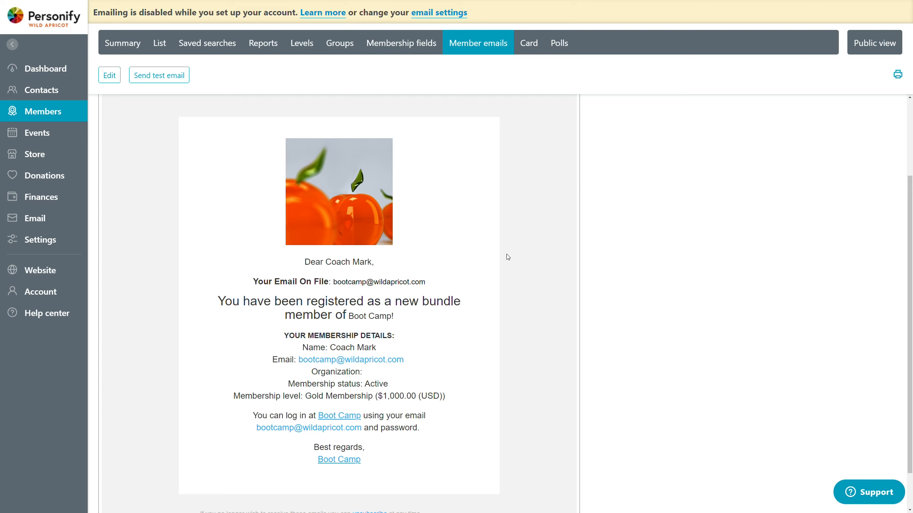
{"action": "scroll", "coordinate": [437, 271], "scroll_direction": "down", "scroll_amount": 1}
{"action": "scroll", "coordinate": [338, 291], "scroll_direction": "up", "scroll_amount": 3}
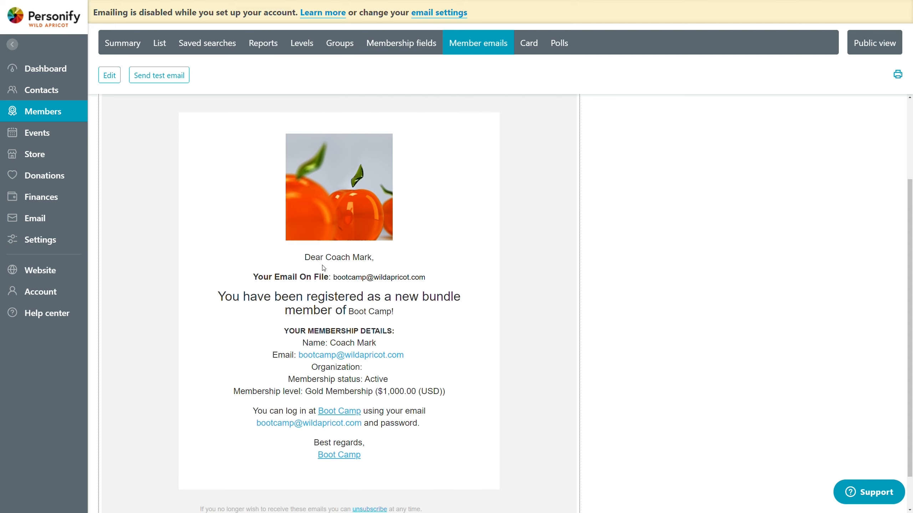
{"action": "scroll", "coordinate": [363, 323], "scroll_direction": "up", "scroll_amount": 1}
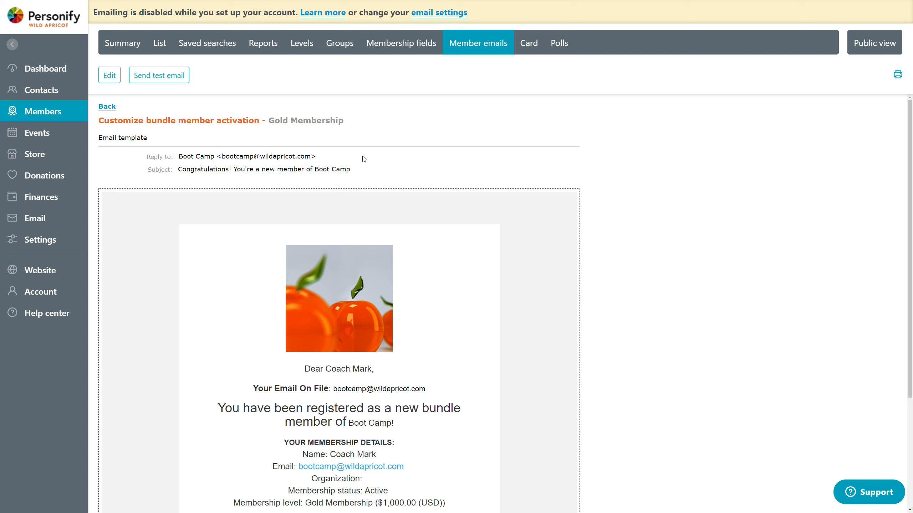
{"action": "left_click", "coordinate": [175, 83]}
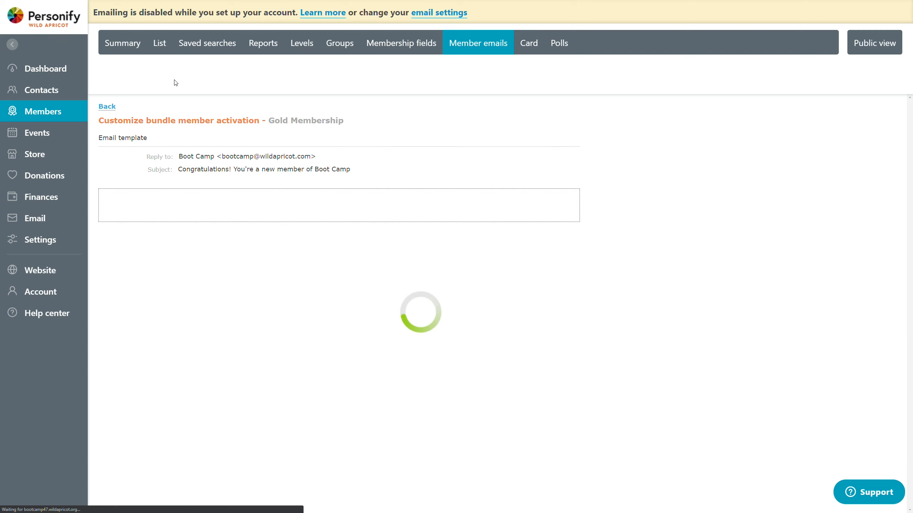
Step: Examine the email preview's filled-in macros, including the membership details, login text and signature links
{"action": "scroll", "coordinate": [401, 351], "scroll_direction": "down", "scroll_amount": 3}
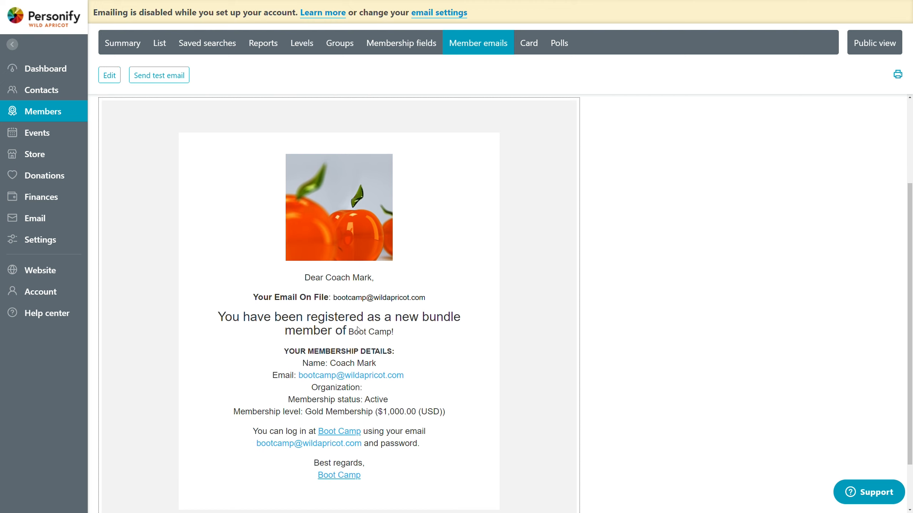
{"action": "scroll", "coordinate": [366, 393], "scroll_direction": "up", "scroll_amount": 4}
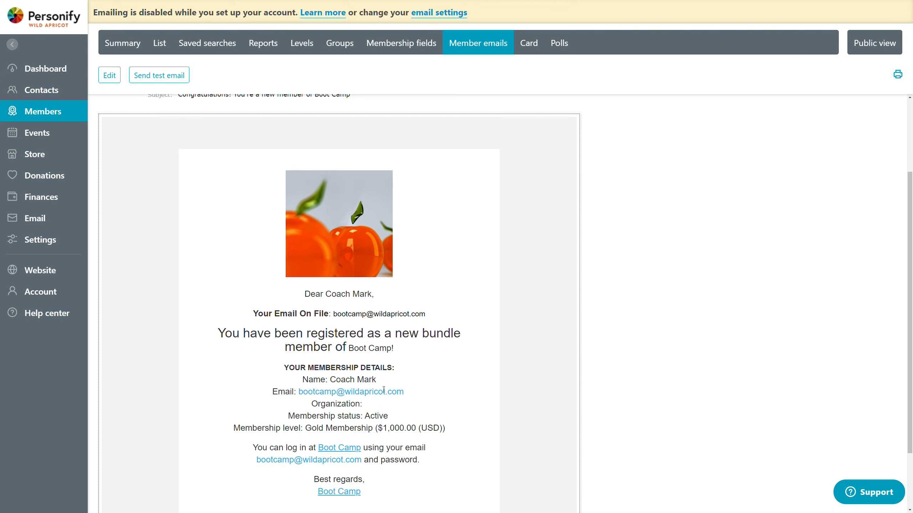
{"action": "scroll", "coordinate": [387, 349], "scroll_direction": "down", "scroll_amount": 3}
{"action": "scroll", "coordinate": [387, 349], "scroll_direction": "down", "scroll_amount": 1}
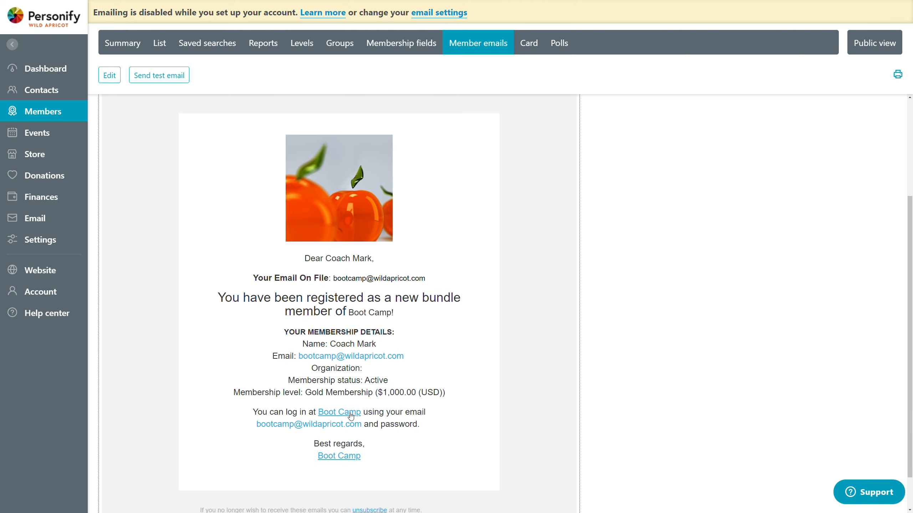
{"action": "left_click_drag", "start_coordinate": [281, 389], "coordinate": [429, 393]}
{"action": "left_click", "coordinate": [404, 395]}
{"action": "scroll", "coordinate": [404, 397], "scroll_direction": "down", "scroll_amount": 1}
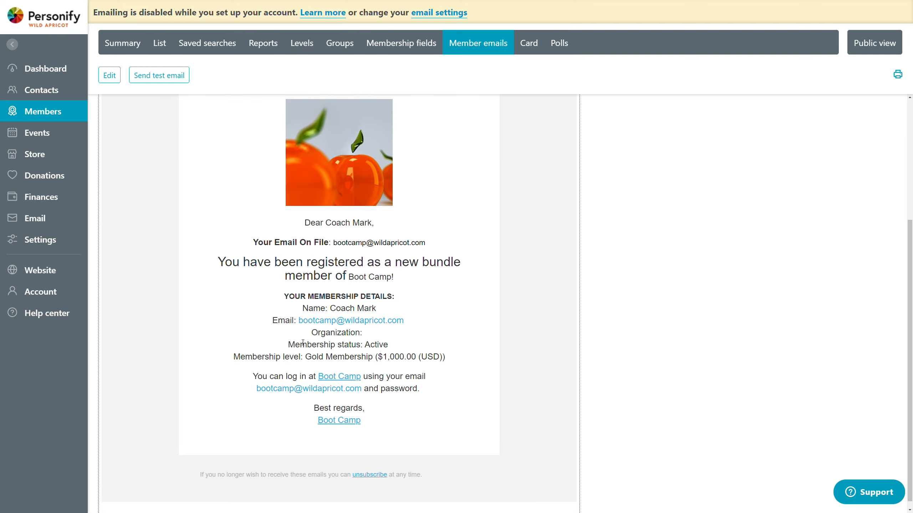
{"action": "scroll", "coordinate": [403, 398], "scroll_direction": "up", "scroll_amount": 5}
Step: Return to the Gold Membership level's new application settings, review them and save the level
{"action": "left_click", "coordinate": [102, 106]}
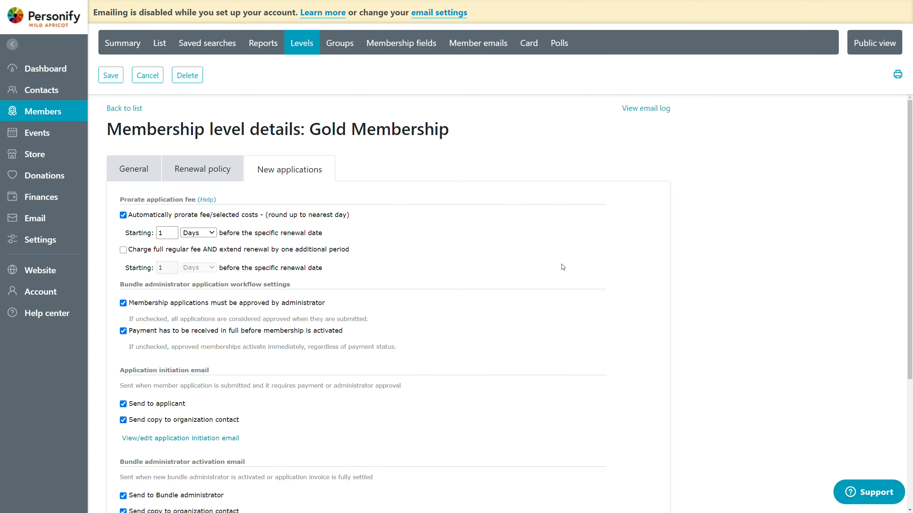
{"action": "scroll", "coordinate": [572, 261], "scroll_direction": "down", "scroll_amount": 5}
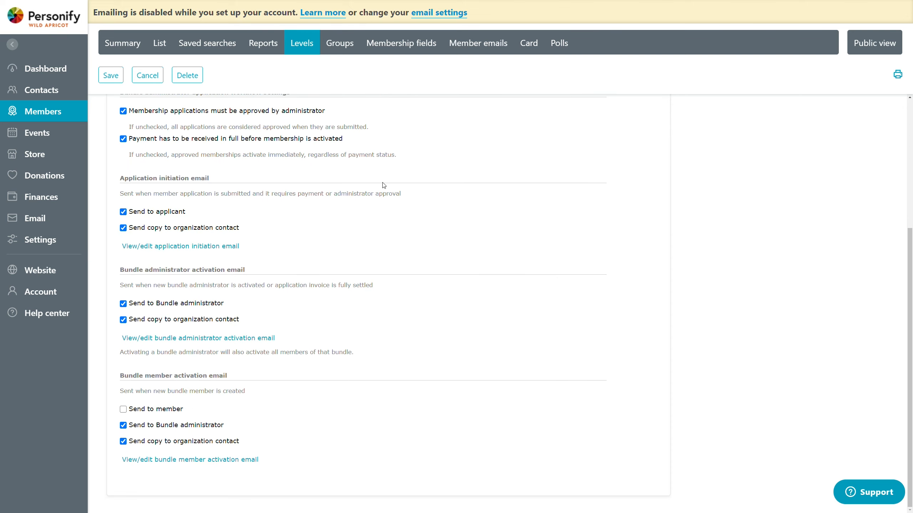
{"action": "scroll", "coordinate": [328, 195], "scroll_direction": "up", "scroll_amount": 5}
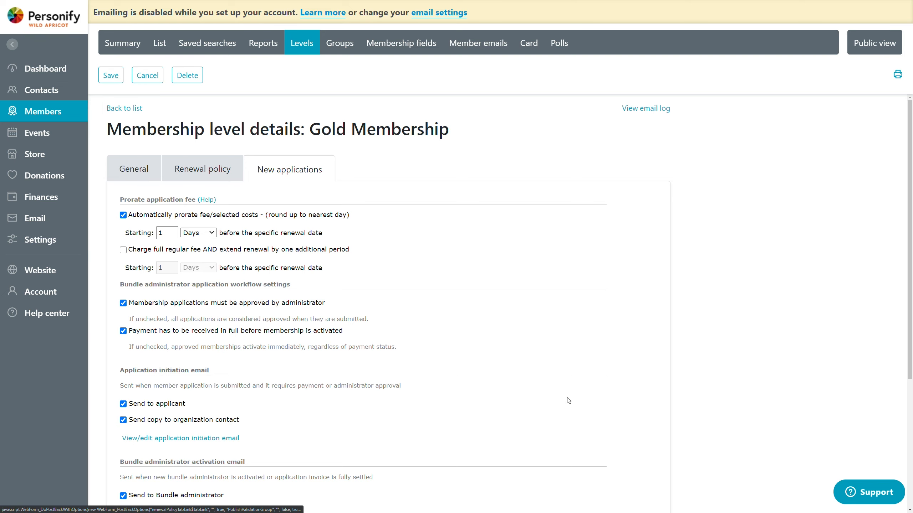
{"action": "scroll", "coordinate": [567, 401], "scroll_direction": "down", "scroll_amount": 4}
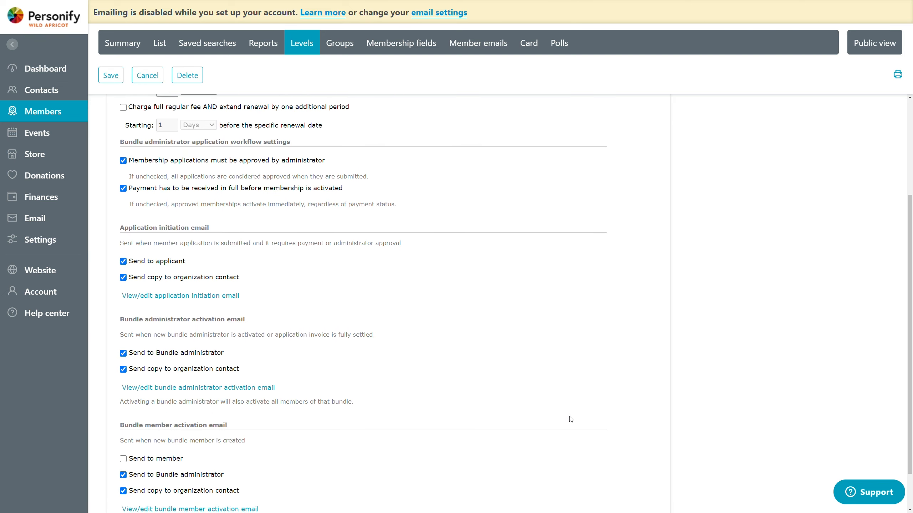
{"action": "scroll", "coordinate": [571, 417], "scroll_direction": "up", "scroll_amount": 4}
{"action": "left_click", "coordinate": [108, 75]}
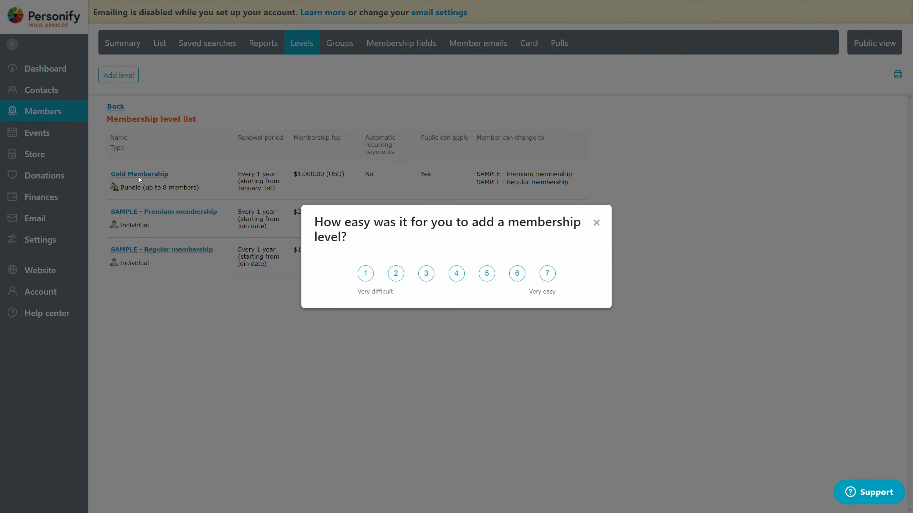
Step: Rate the ease of adding a membership level as 7 and submit the feedback survey without a comment
{"action": "left_click", "coordinate": [547, 274]}
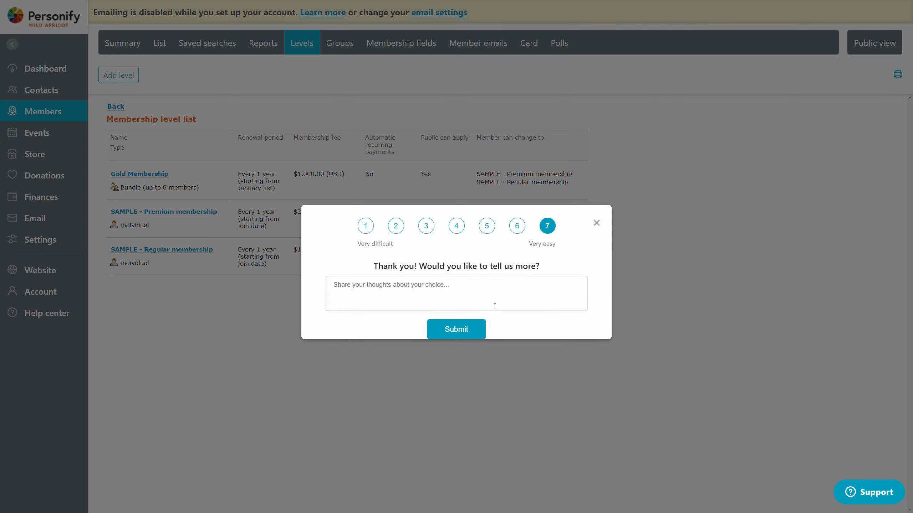
{"action": "left_click", "coordinate": [468, 334]}
{"action": "left_click", "coordinate": [157, 152]}
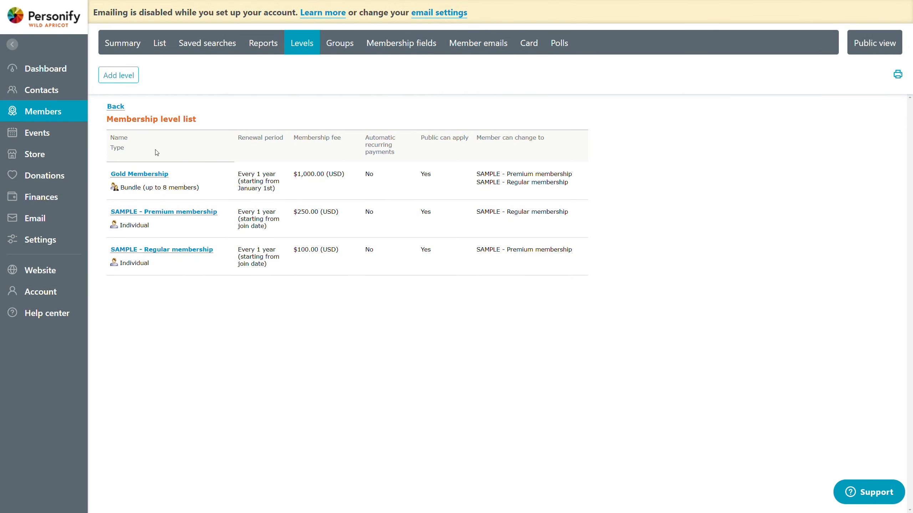
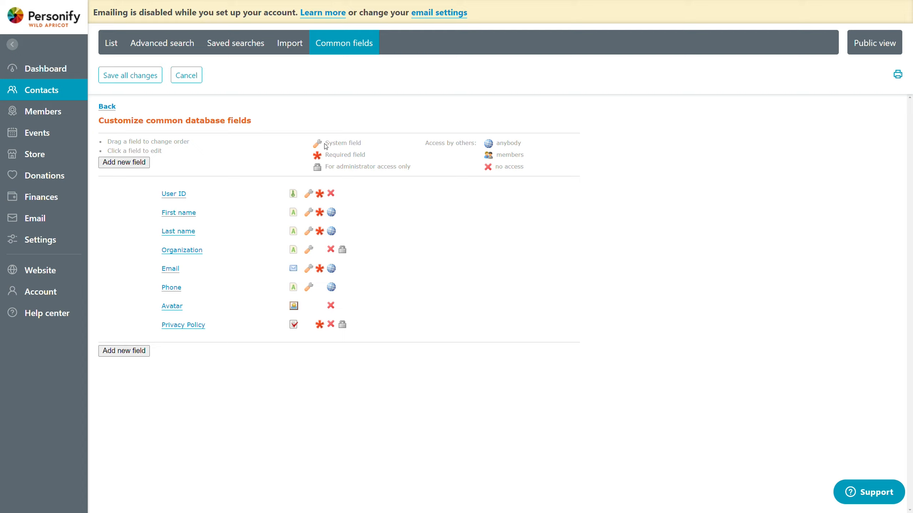
Step: Examine the settings of the existing common fields, from User ID, First name and Last name to Organization, Email and Phone
{"action": "left_click_drag", "start_coordinate": [326, 145], "coordinate": [362, 145]}
{"action": "left_click", "coordinate": [263, 199]}
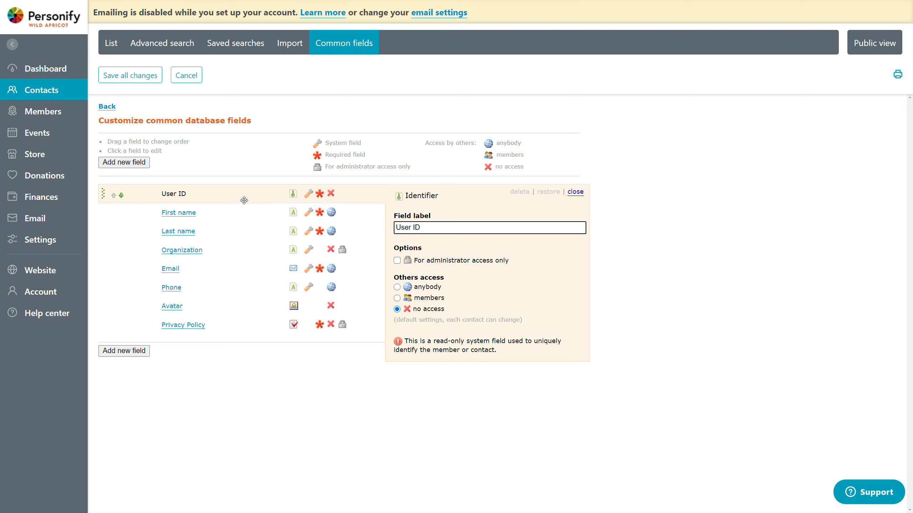
{"action": "left_click", "coordinate": [230, 212]}
{"action": "left_click", "coordinate": [242, 231]}
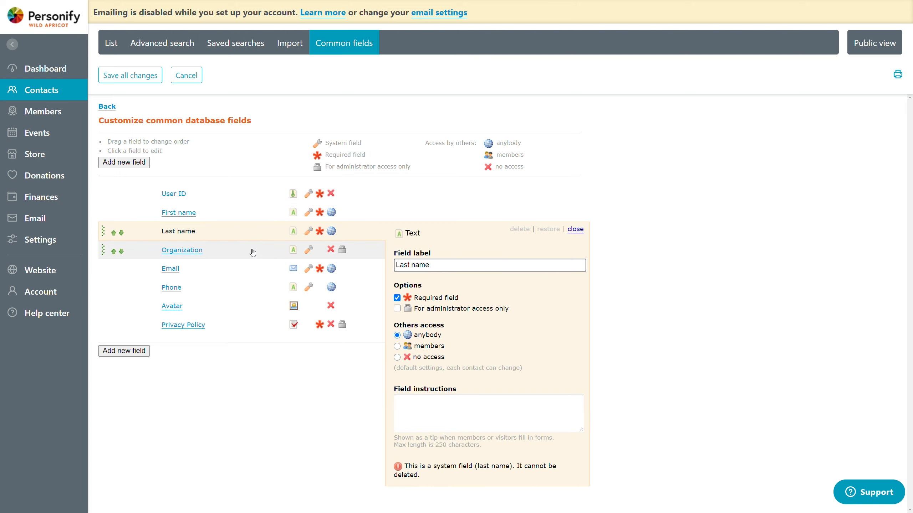
{"action": "left_click", "coordinate": [252, 251]}
{"action": "left_click", "coordinate": [254, 267]}
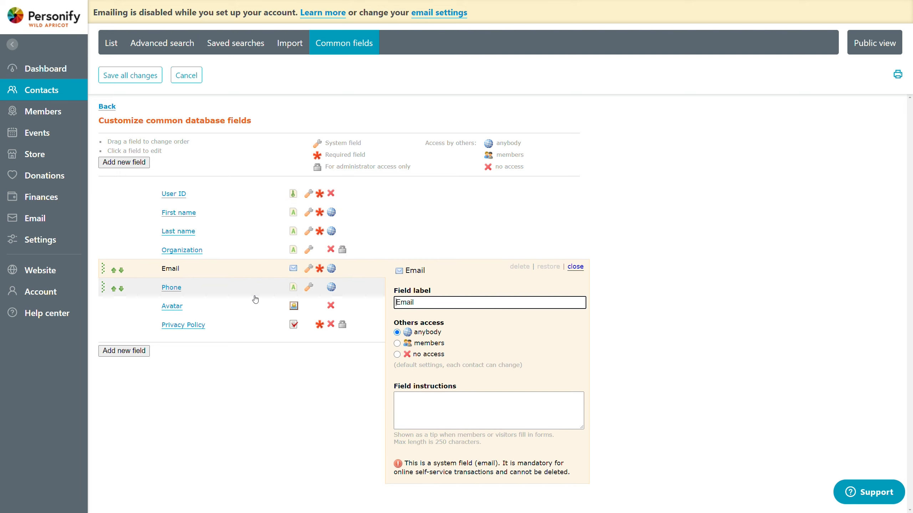
{"action": "left_click", "coordinate": [254, 298]}
{"action": "left_click", "coordinate": [239, 194]}
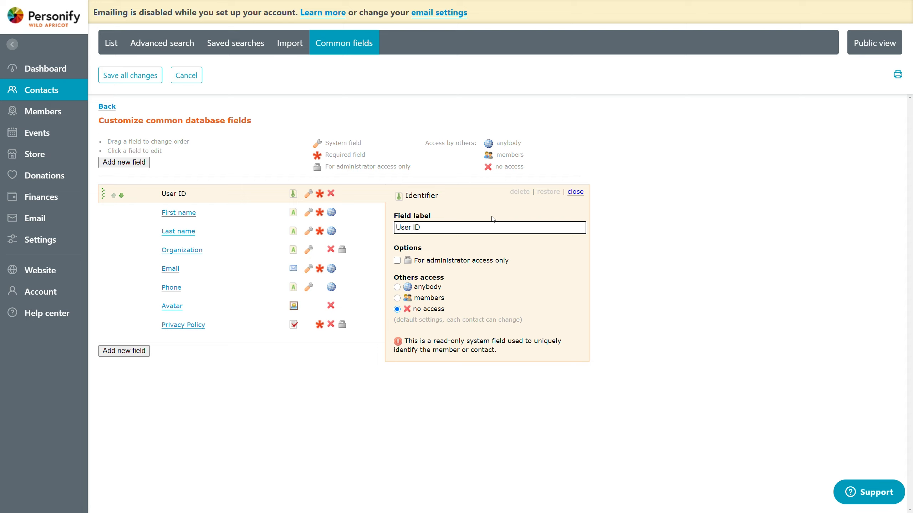
{"action": "left_click", "coordinate": [221, 216]}
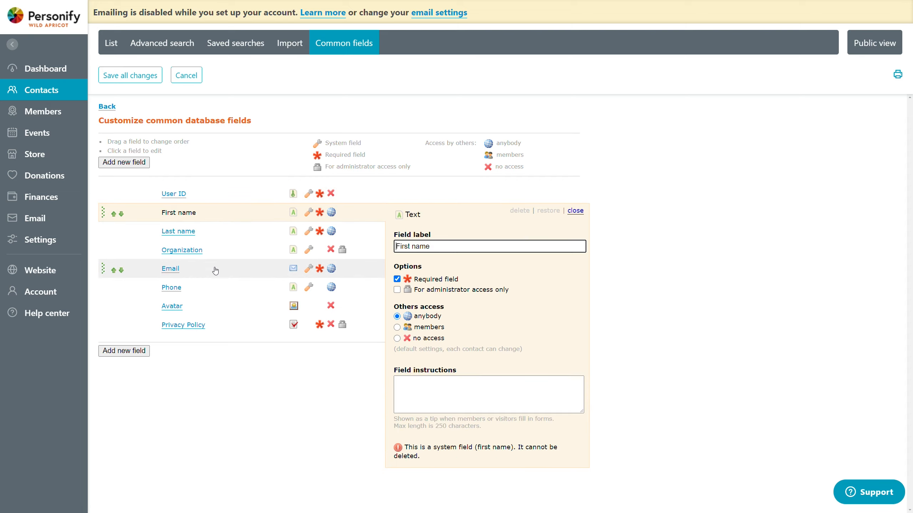
{"action": "left_click", "coordinate": [213, 267]}
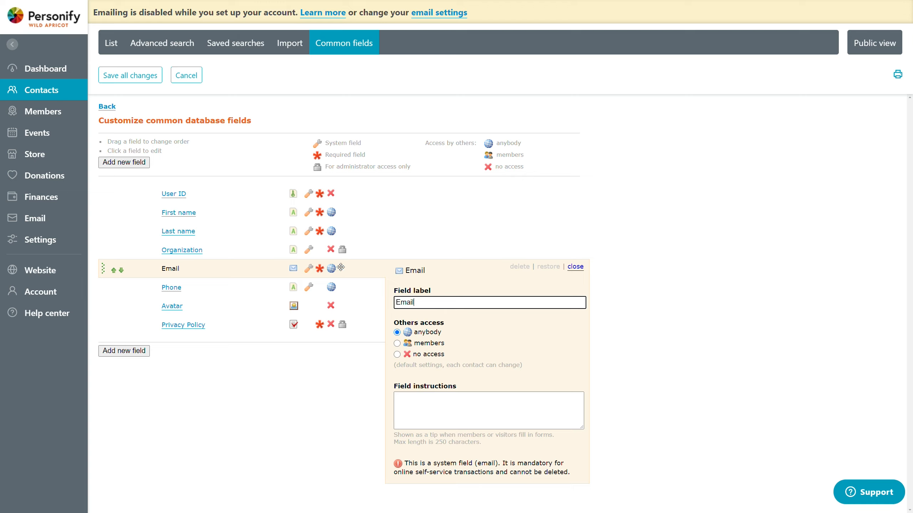
{"action": "left_click", "coordinate": [295, 429]}
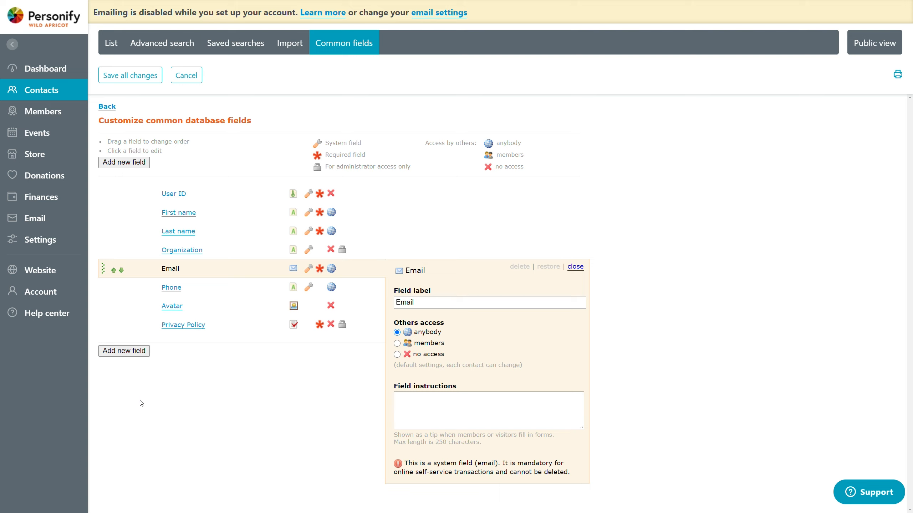
Step: Add a new common database field after Email and label it "New Membership Nickname"
{"action": "left_click", "coordinate": [124, 163]}
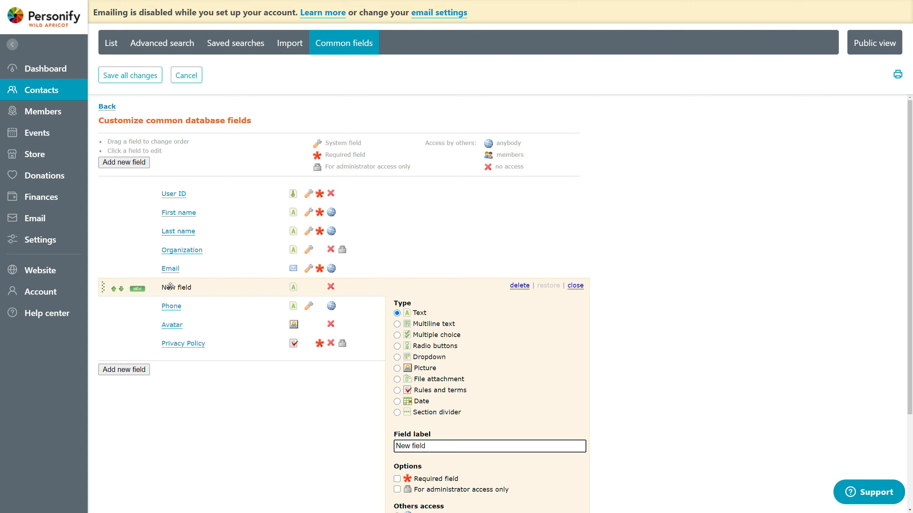
{"action": "scroll", "coordinate": [609, 316], "scroll_direction": "down", "scroll_amount": 1}
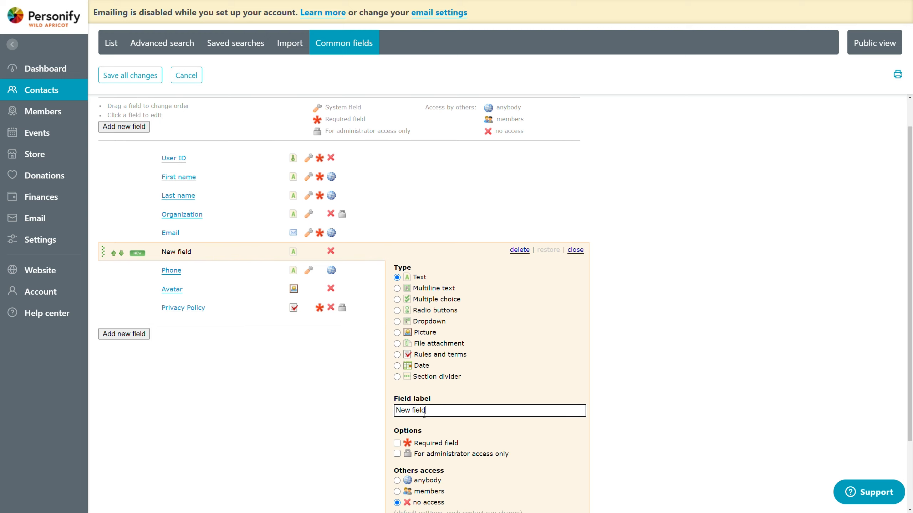
{"action": "left_click_drag", "start_coordinate": [425, 413], "coordinate": [415, 414]}
{"action": "type", "text": "Membership Name"}
{"action": "key", "text": "BackSpace"}
{"action": "key", "text": "BackSpace"}
{"action": "key", "text": "BackSpace"}
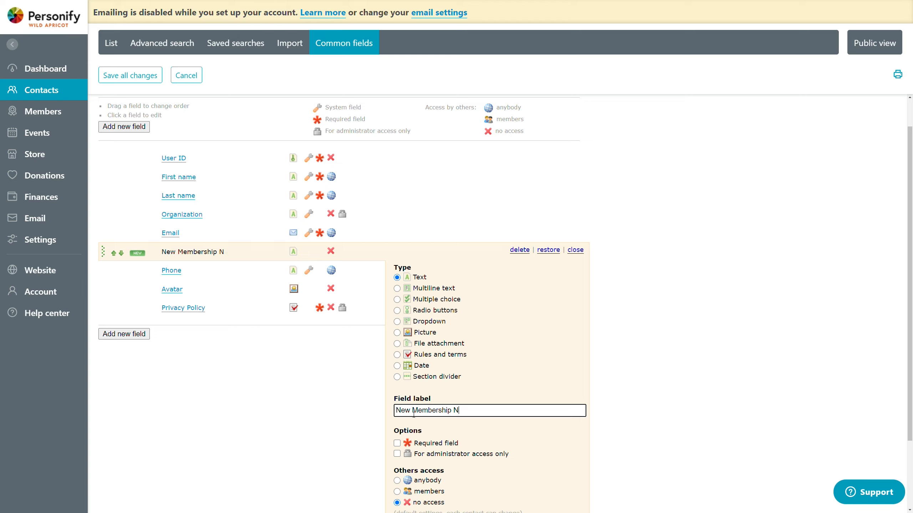
{"action": "type", "text": "ickname"}
{"action": "left_click", "coordinate": [697, 339]}
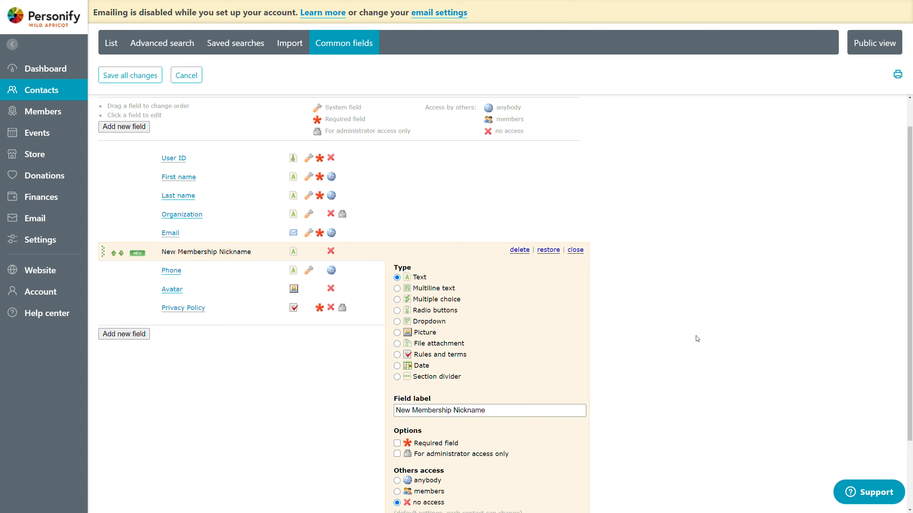
Step: Try the Multiline text type for the New Membership Nickname field and check its field instructions box
{"action": "scroll", "coordinate": [508, 330], "scroll_direction": "down", "scroll_amount": 1}
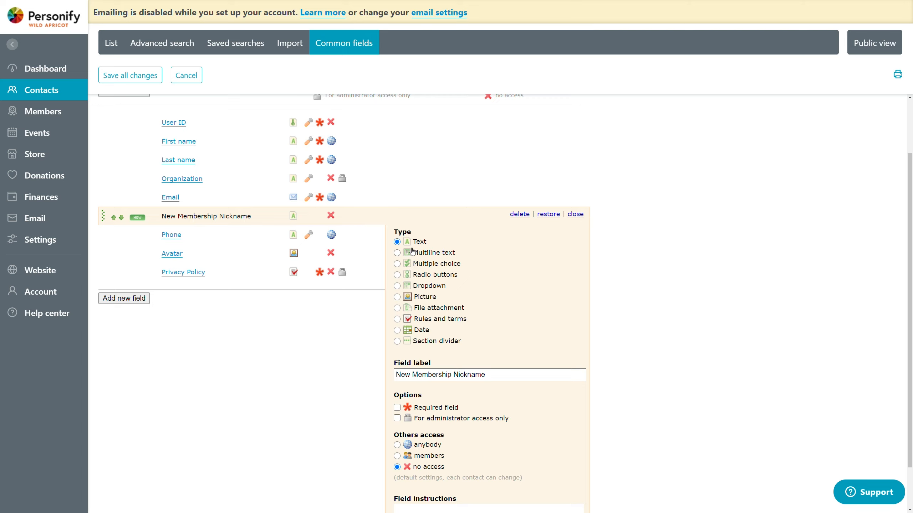
{"action": "scroll", "coordinate": [448, 253], "scroll_direction": "down", "scroll_amount": 1}
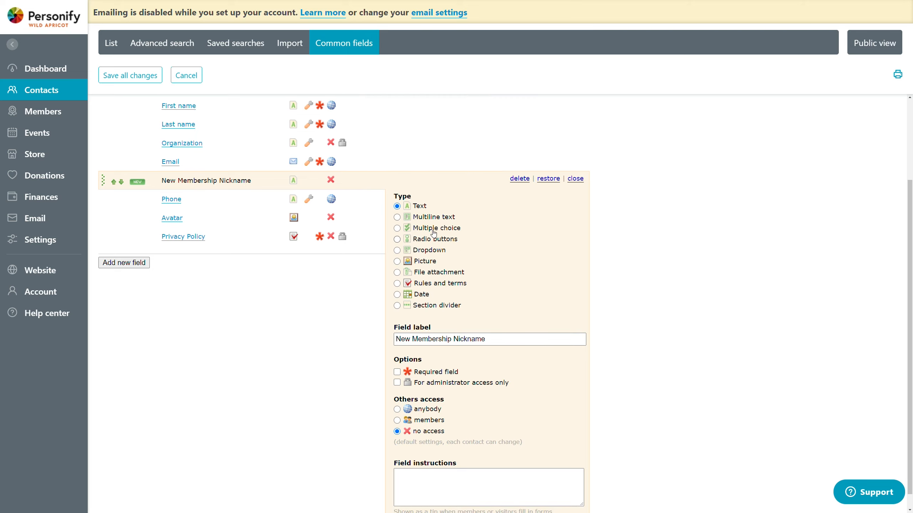
{"action": "scroll", "coordinate": [401, 271], "scroll_direction": "down", "scroll_amount": 1}
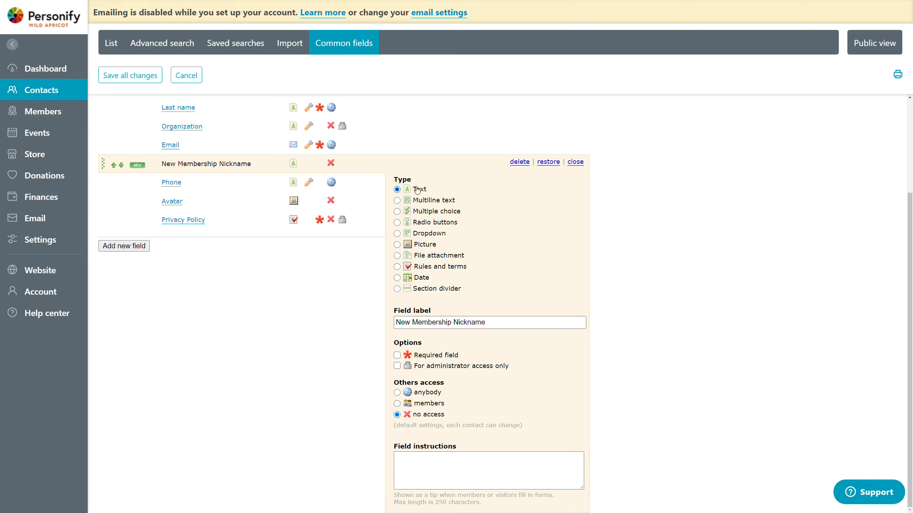
{"action": "left_click_drag", "start_coordinate": [488, 323], "coordinate": [571, 314]}
{"action": "left_click", "coordinate": [629, 334]}
{"action": "left_click", "coordinate": [433, 204]}
{"action": "left_click", "coordinate": [402, 455]}
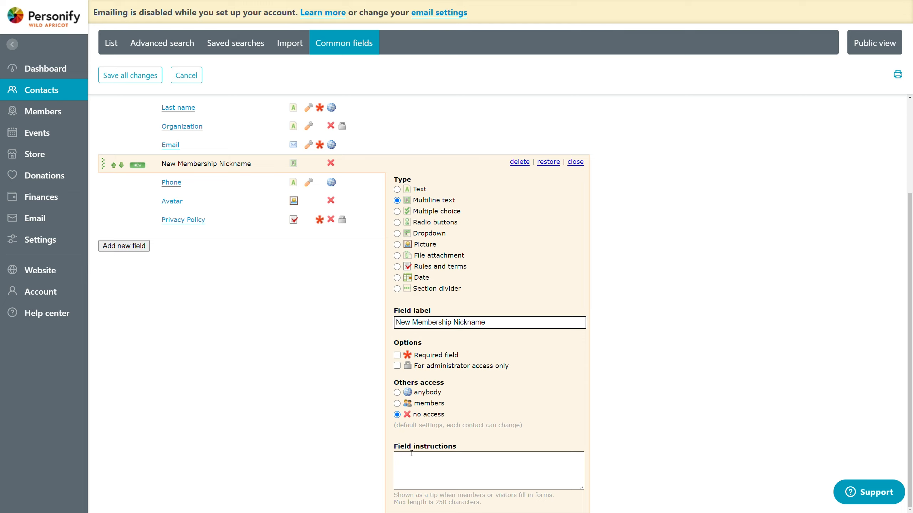
{"action": "left_click", "coordinate": [412, 454]}
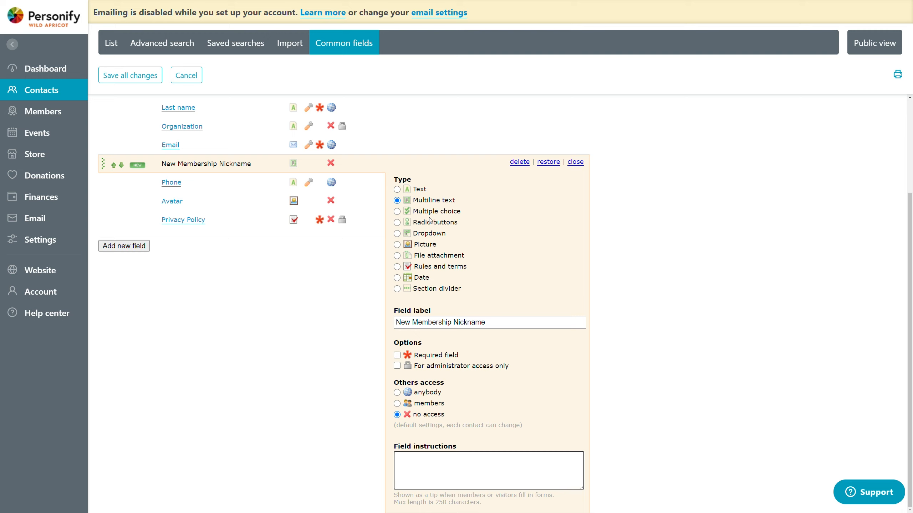
Step: Try the Multiple choice type for the new field and toggle its required and administrator-only options on and off
{"action": "left_click", "coordinate": [416, 211]}
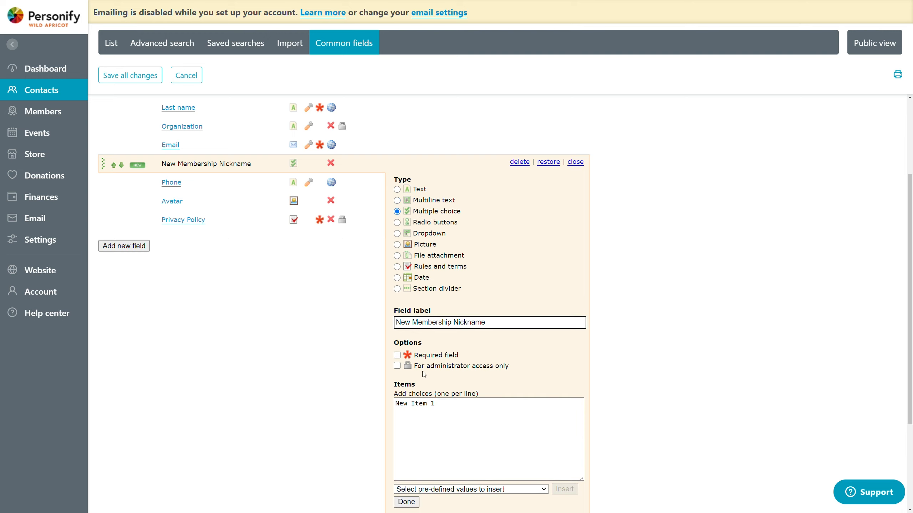
{"action": "scroll", "coordinate": [430, 361], "scroll_direction": "down", "scroll_amount": 1}
{"action": "left_click", "coordinate": [427, 323]}
{"action": "left_click", "coordinate": [430, 331]}
{"action": "left_click", "coordinate": [429, 320]}
{"action": "left_click", "coordinate": [429, 320]}
{"action": "left_click", "coordinate": [430, 331]}
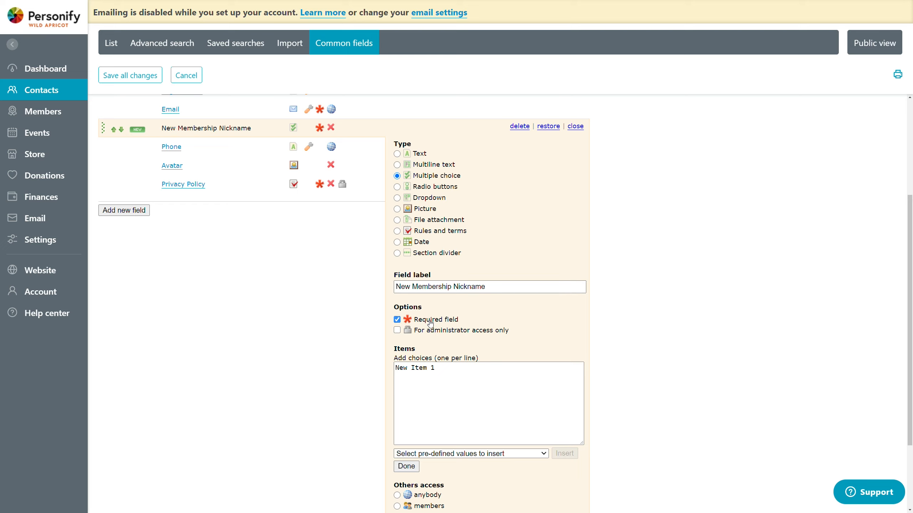
{"action": "left_click", "coordinate": [428, 321]}
{"action": "scroll", "coordinate": [423, 312], "scroll_direction": "up", "scroll_amount": 1}
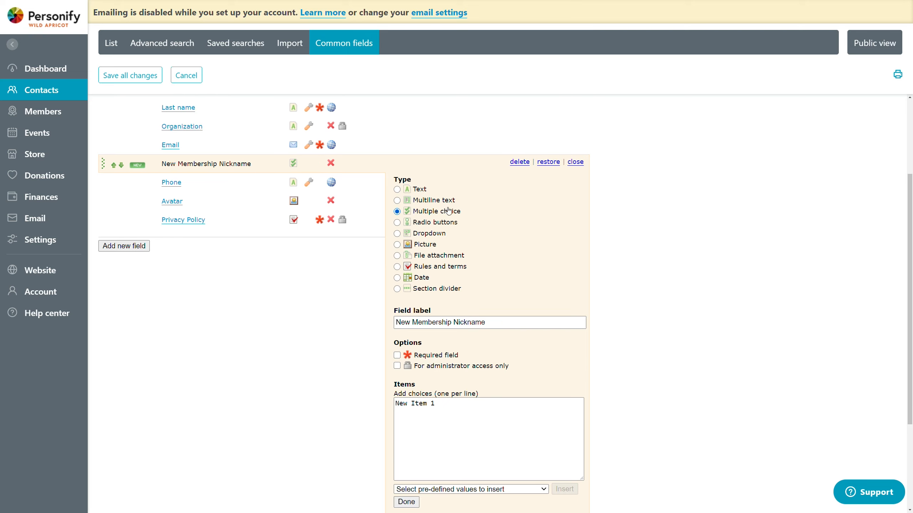
Step: Try the Dropdown, File attachment and Radio buttons types for the new field
{"action": "left_click", "coordinate": [419, 224]}
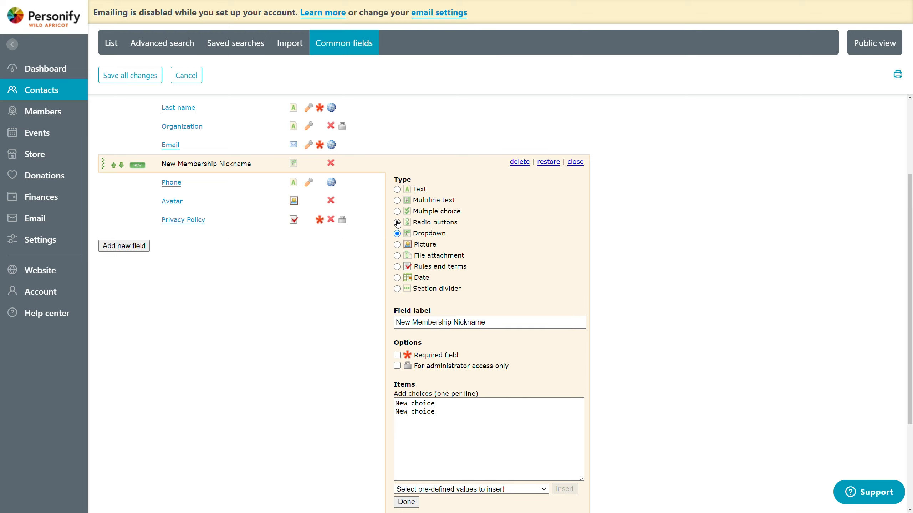
{"action": "left_click", "coordinate": [398, 255]}
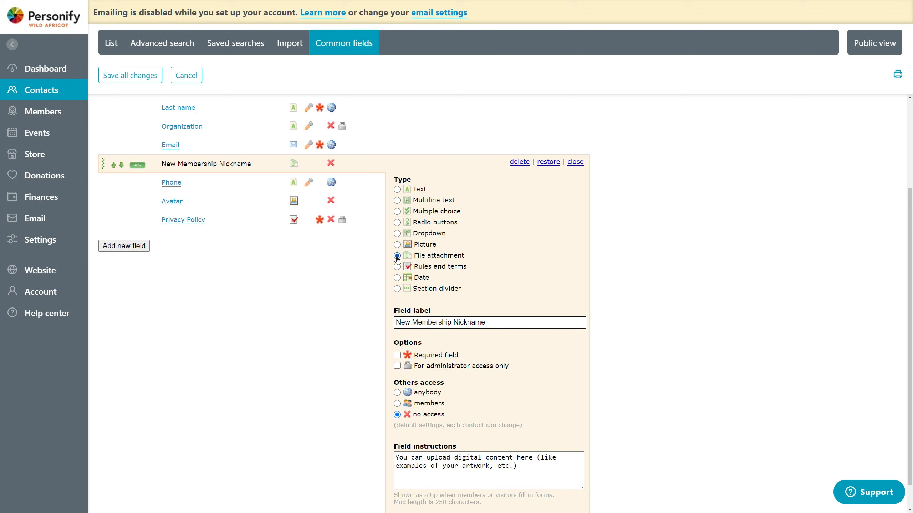
{"action": "left_click", "coordinate": [398, 224]}
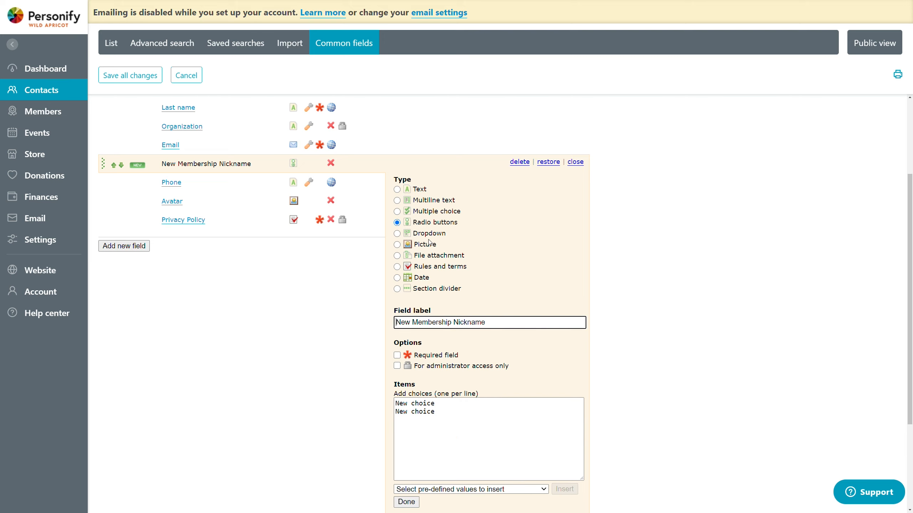
Step: Switch the new field's type to Dropdown and view the pre-defined value sets available for its choices
{"action": "scroll", "coordinate": [409, 248], "scroll_direction": "down", "scroll_amount": 1}
{"action": "left_click", "coordinate": [397, 198]}
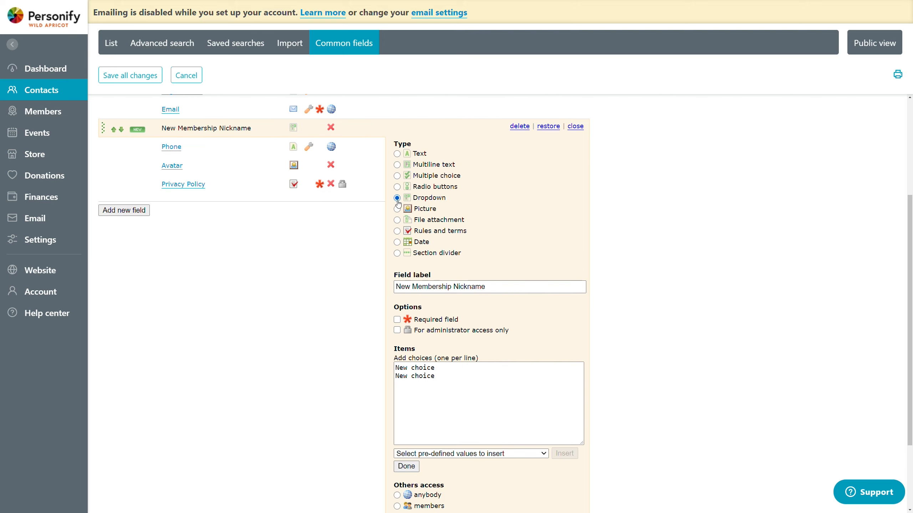
{"action": "scroll", "coordinate": [524, 449], "scroll_direction": "down", "scroll_amount": 1}
{"action": "left_click", "coordinate": [511, 418]}
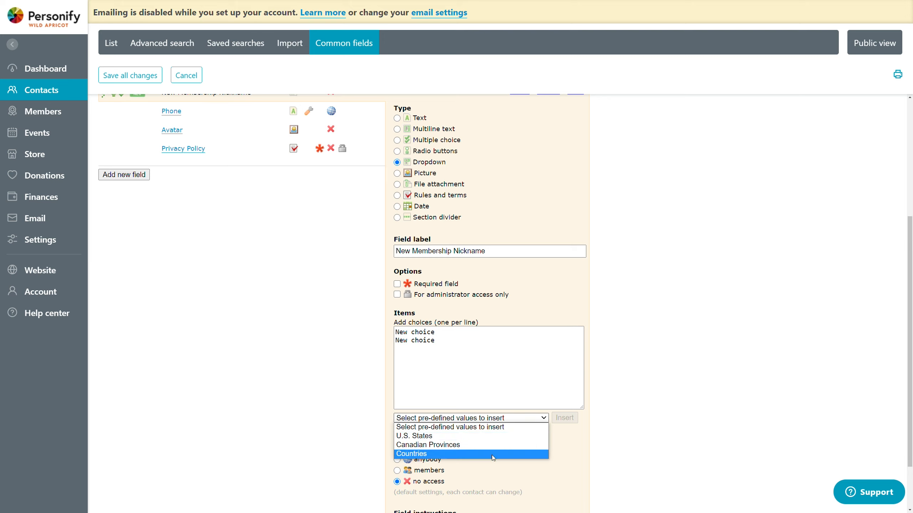
{"action": "left_click", "coordinate": [540, 418]}
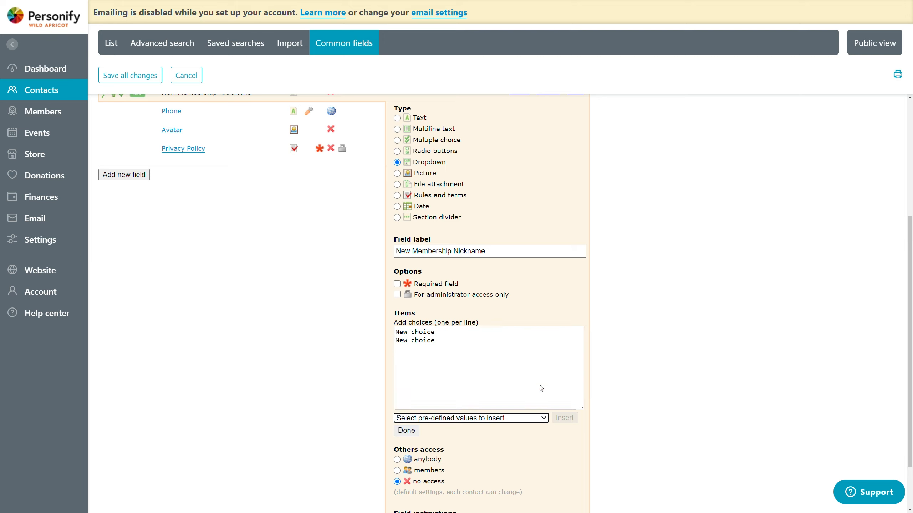
Step: Try the Picture and File attachment types for the new field and check their options and default instructions
{"action": "left_click", "coordinate": [418, 174]}
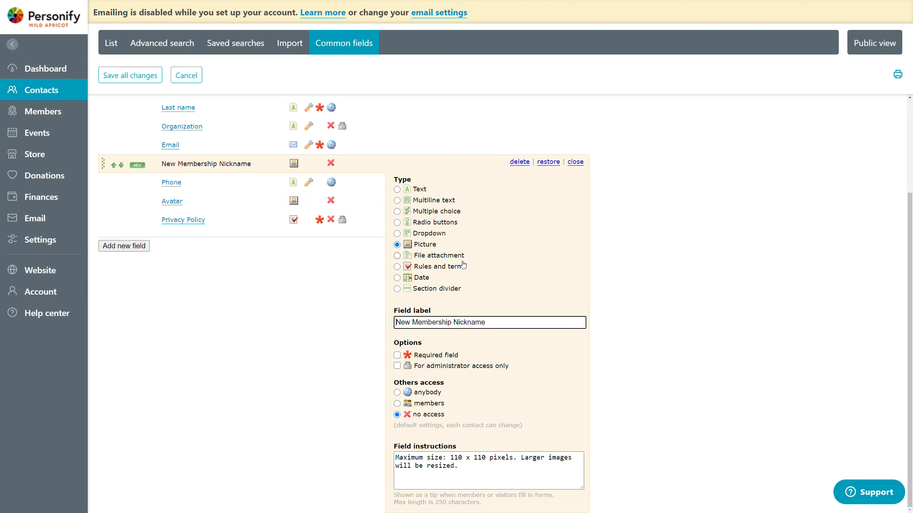
{"action": "left_click", "coordinate": [439, 258]}
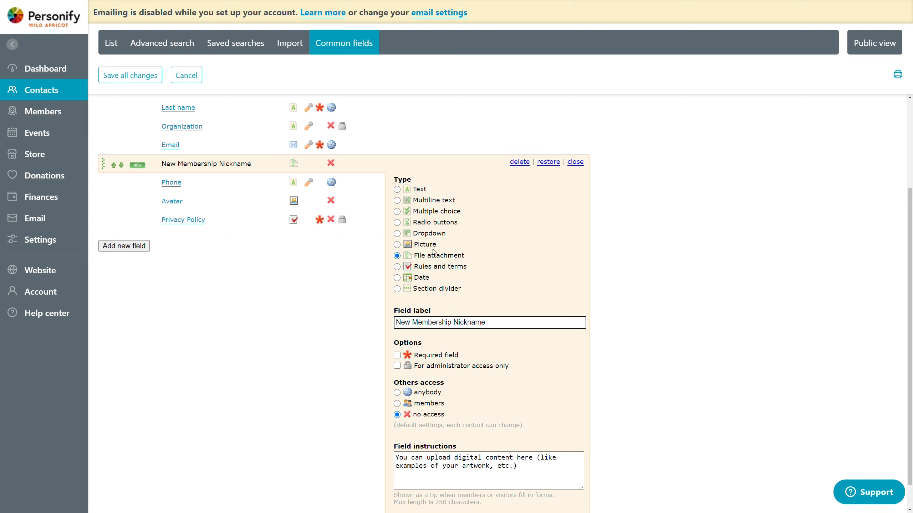
{"action": "left_click_drag", "start_coordinate": [481, 257], "coordinate": [413, 257]}
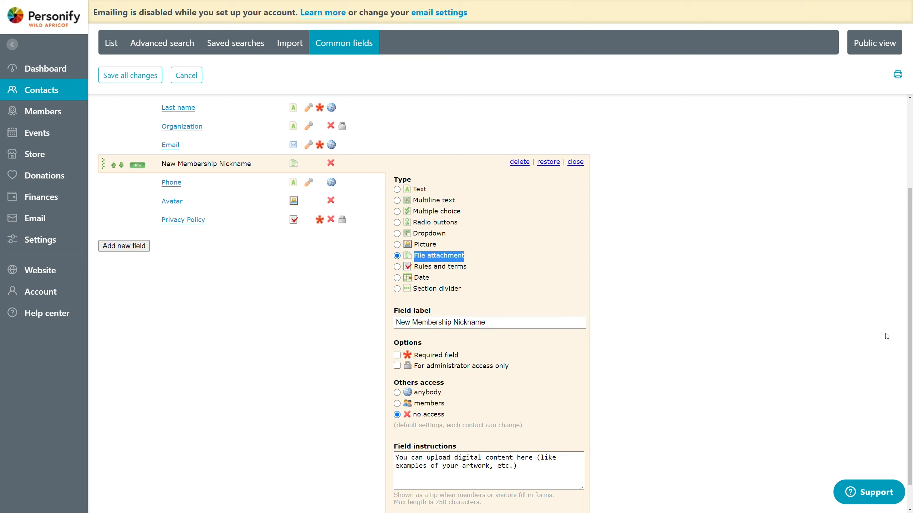
{"action": "left_click", "coordinate": [780, 282]}
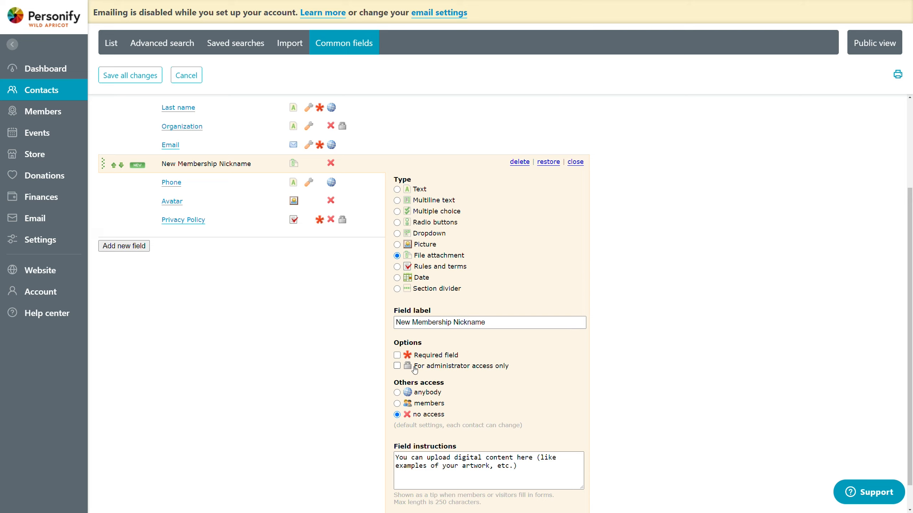
{"action": "scroll", "coordinate": [621, 305], "scroll_direction": "down", "scroll_amount": 1}
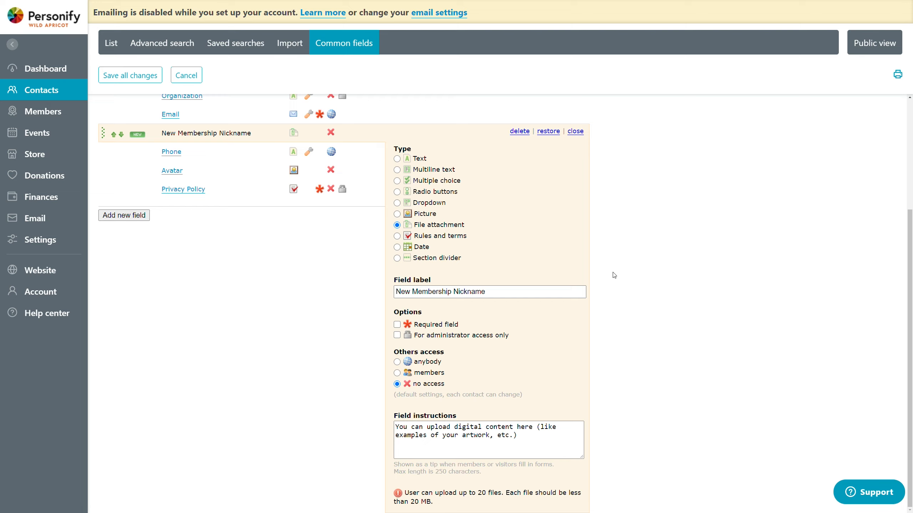
Step: Set the new field's type to Rules and terms and copy the example address hint into its Link value
{"action": "left_click", "coordinate": [418, 241]}
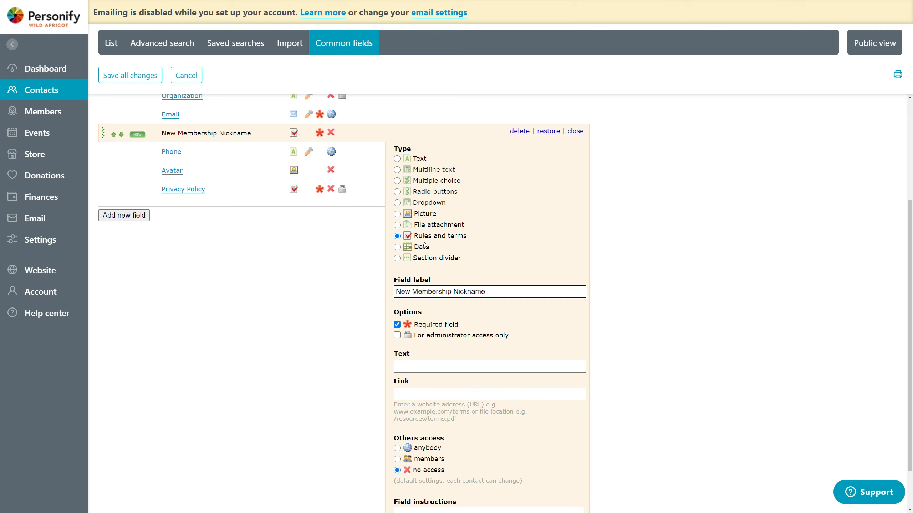
{"action": "scroll", "coordinate": [644, 302], "scroll_direction": "down", "scroll_amount": 2}
{"action": "scroll", "coordinate": [656, 304], "scroll_direction": "up", "scroll_amount": 1}
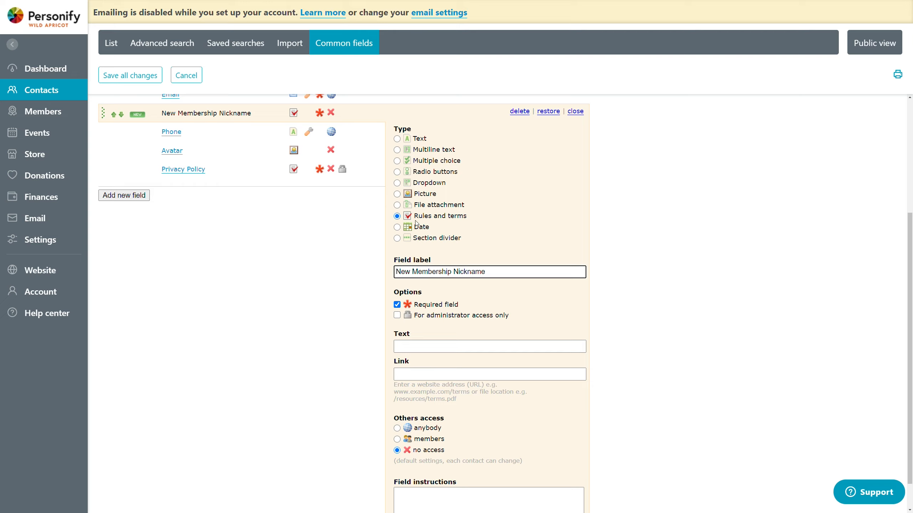
{"action": "left_click", "coordinate": [406, 374]}
{"action": "left_click_drag", "start_coordinate": [452, 402], "coordinate": [392, 399]}
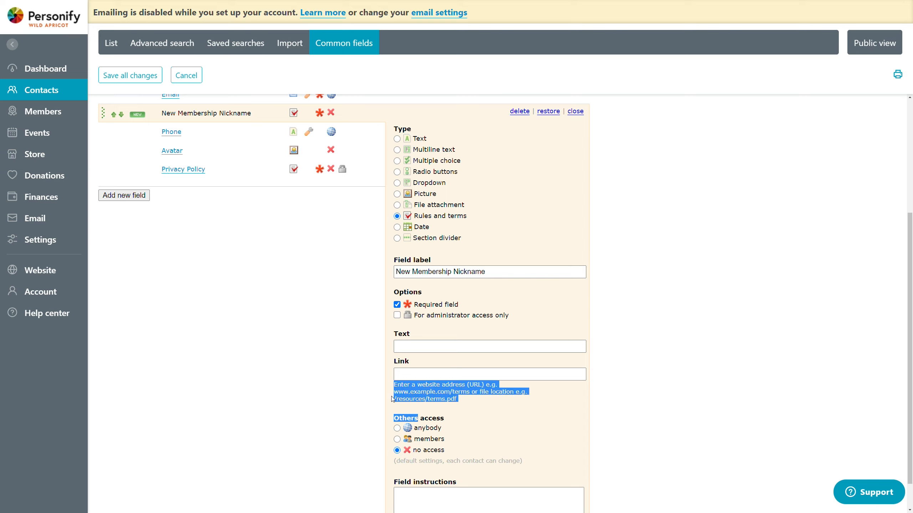
{"action": "left_click", "coordinate": [405, 376]}
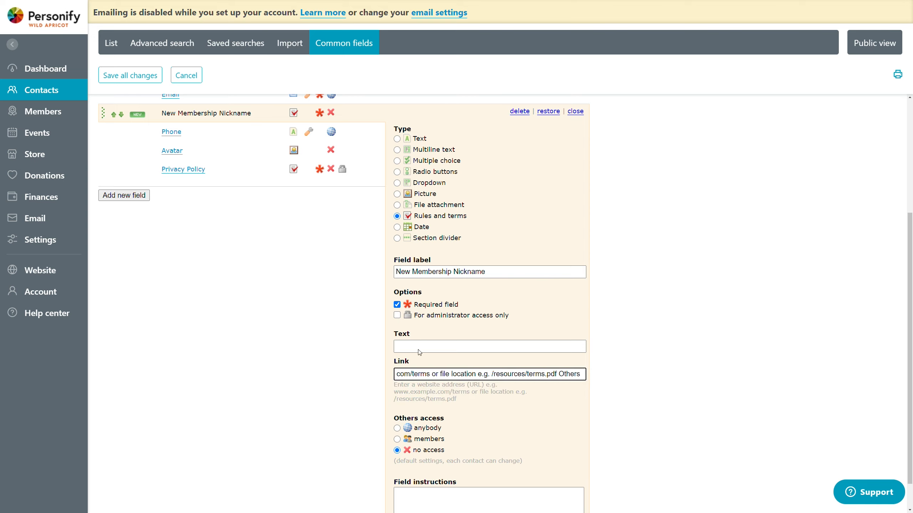
Step: Try the Date type for the new Membership Nickname field
{"action": "key", "text": "ctrl+z"}
{"action": "key", "text": "ctrl+v"}
{"action": "left_click", "coordinate": [416, 230]}
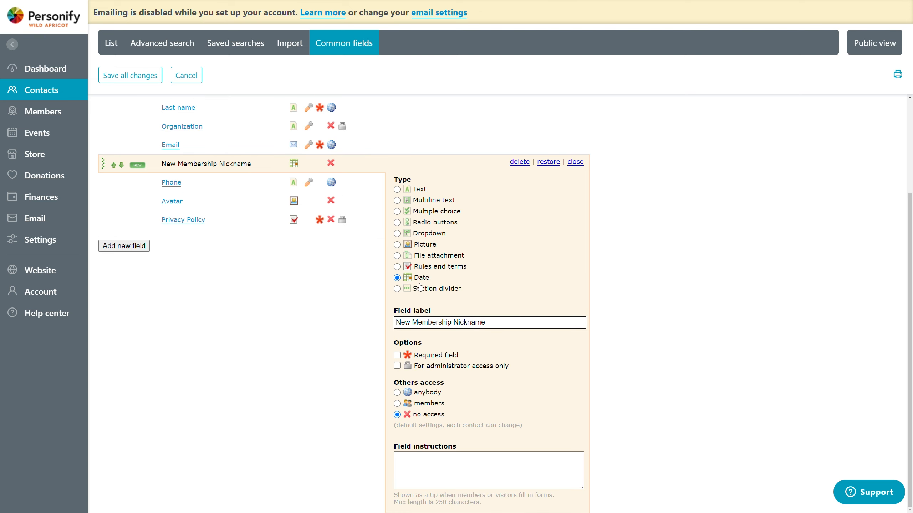
Step: Make the new common field a Section divider labelled Part 2 and save all changes
{"action": "left_click", "coordinate": [414, 291]}
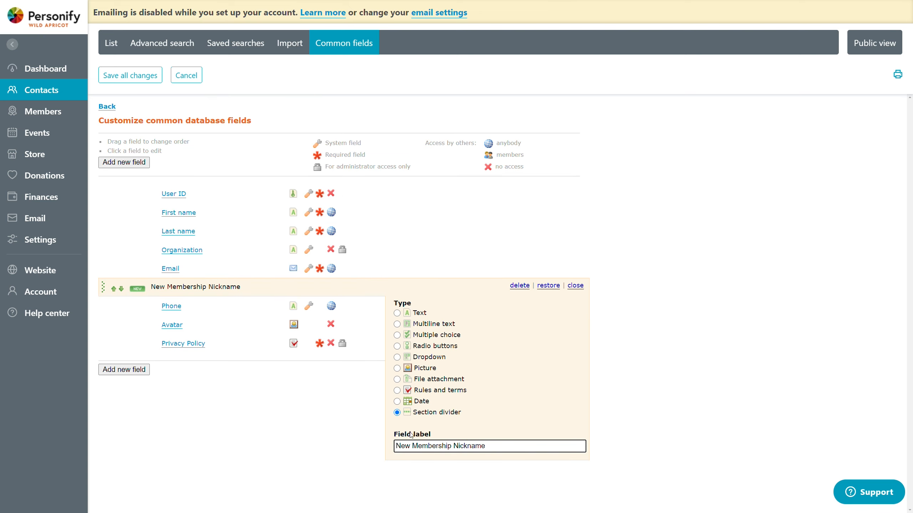
{"action": "left_click_drag", "start_coordinate": [505, 447], "coordinate": [374, 437]}
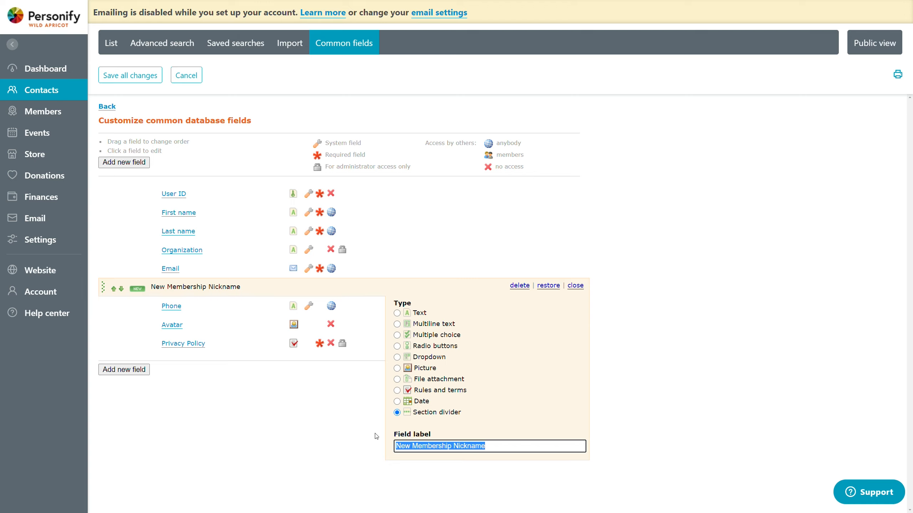
{"action": "type", "text": "Part 2"}
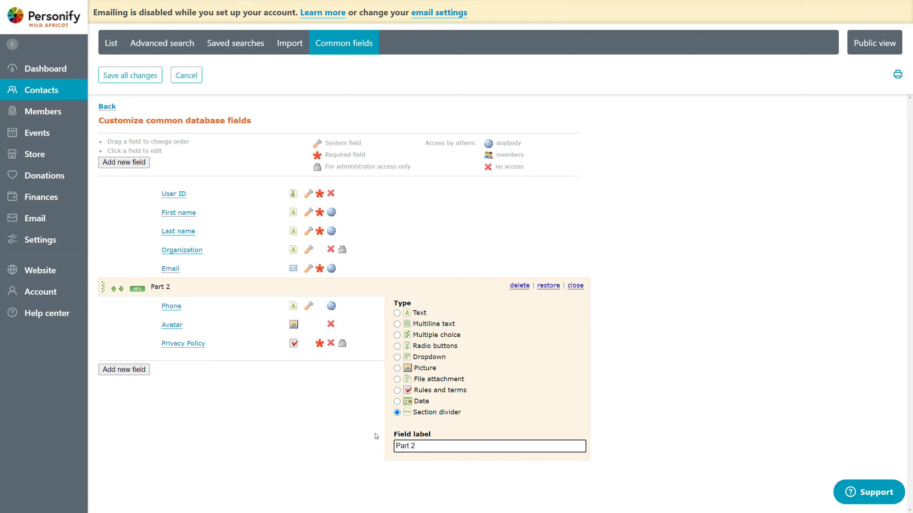
{"action": "left_click", "coordinate": [298, 444]}
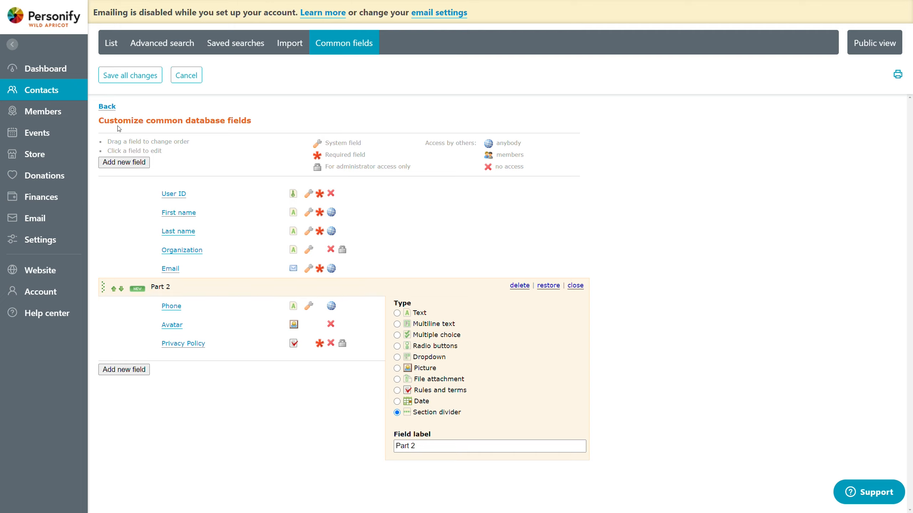
{"action": "mouse_move", "coordinate": [166, 121]}
{"action": "left_mouse_down"}
{"action": "mouse_move", "coordinate": [199, 121]}
{"action": "mouse_move", "coordinate": [166, 121]}
{"action": "left_mouse_up"}
{"action": "left_click", "coordinate": [140, 79]}
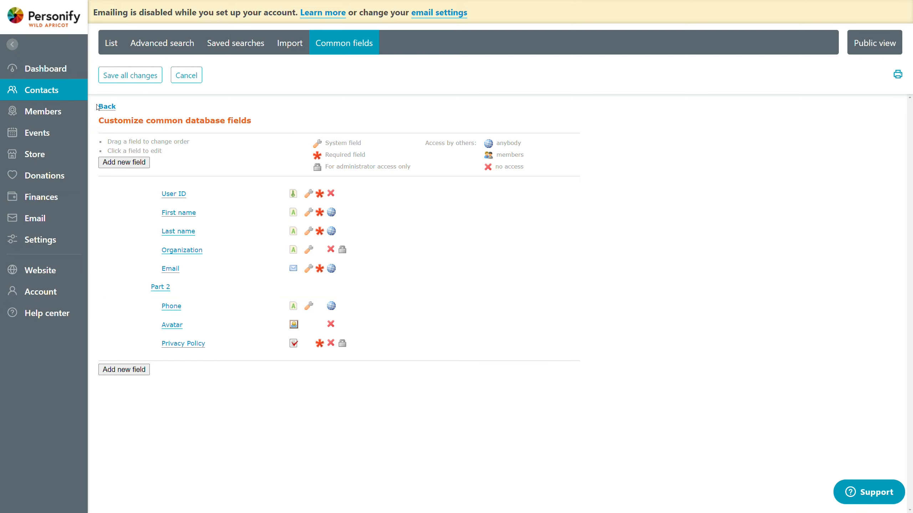
Step: Open the membership fields customization and add a new text field labelled Favorite Color
{"action": "mouse_move", "coordinate": [21, 110]}
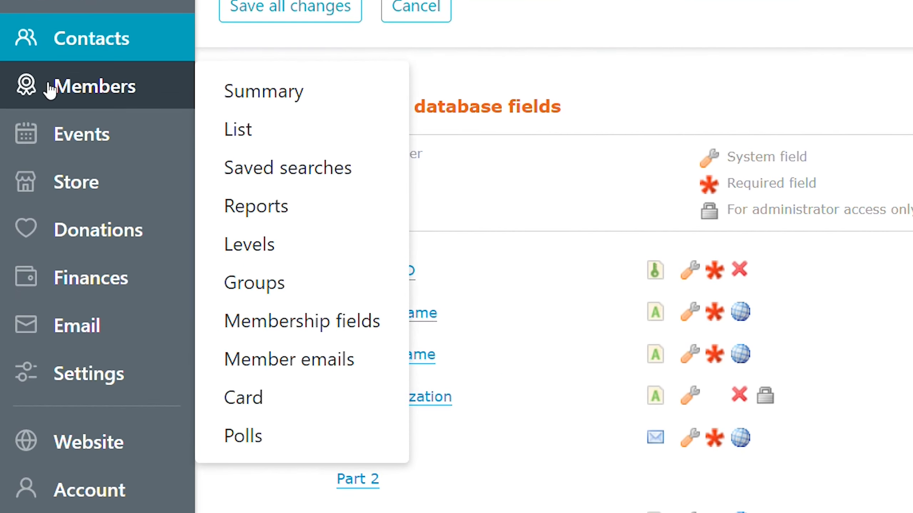
{"action": "left_click", "coordinate": [302, 321]}
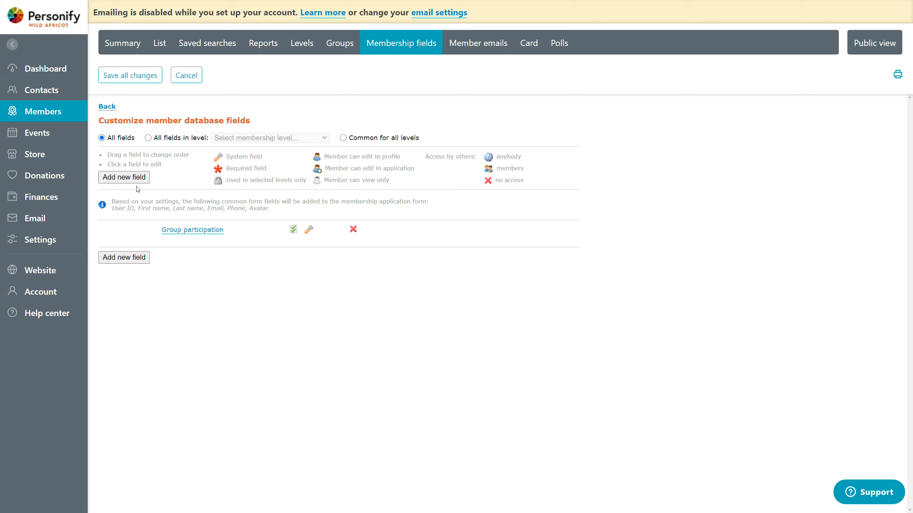
{"action": "left_click", "coordinate": [127, 181]}
{"action": "scroll", "coordinate": [406, 281], "scroll_direction": "down", "scroll_amount": 1}
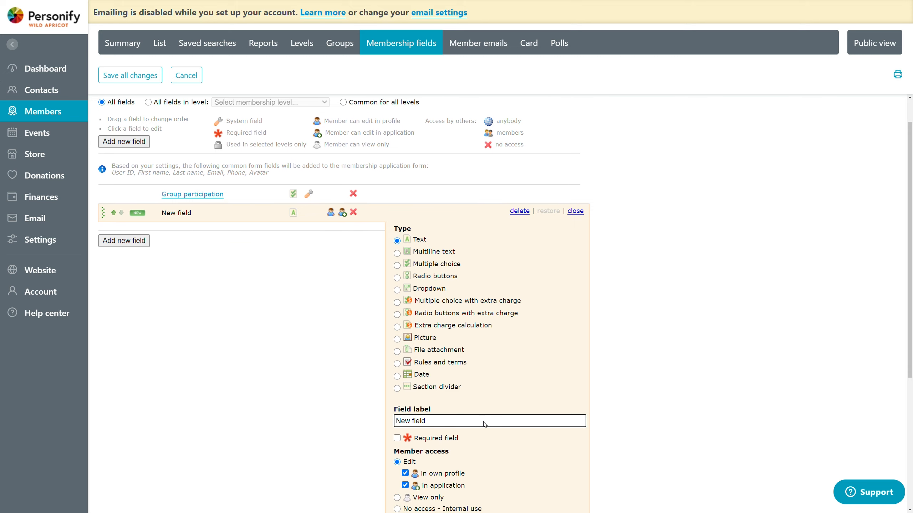
{"action": "scroll", "coordinate": [440, 306], "scroll_direction": "down", "scroll_amount": 2}
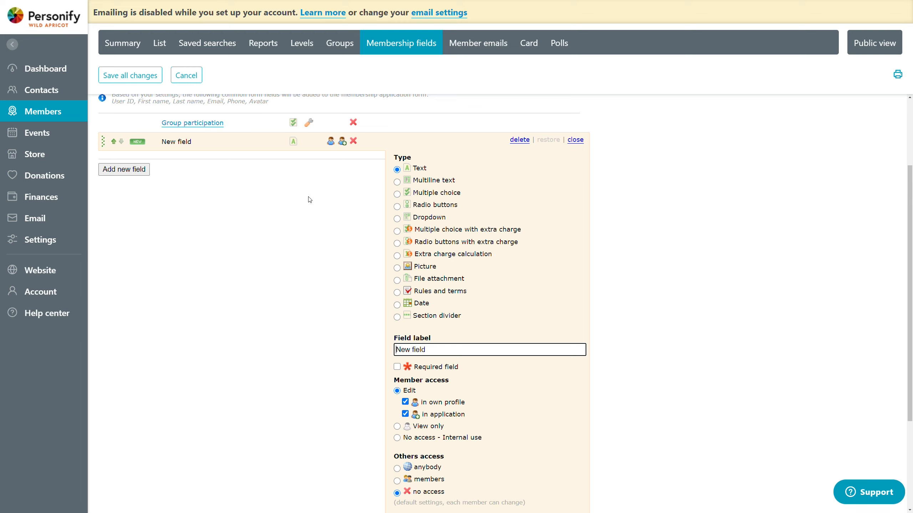
{"action": "left_click_drag", "start_coordinate": [438, 351], "coordinate": [352, 350]}
{"action": "type", "text": "Favorite Color"}
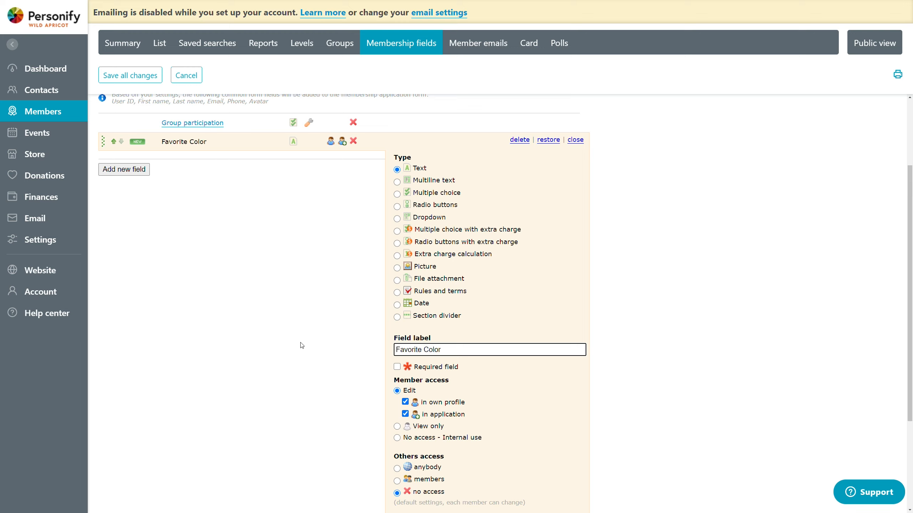
{"action": "left_click", "coordinate": [653, 320]}
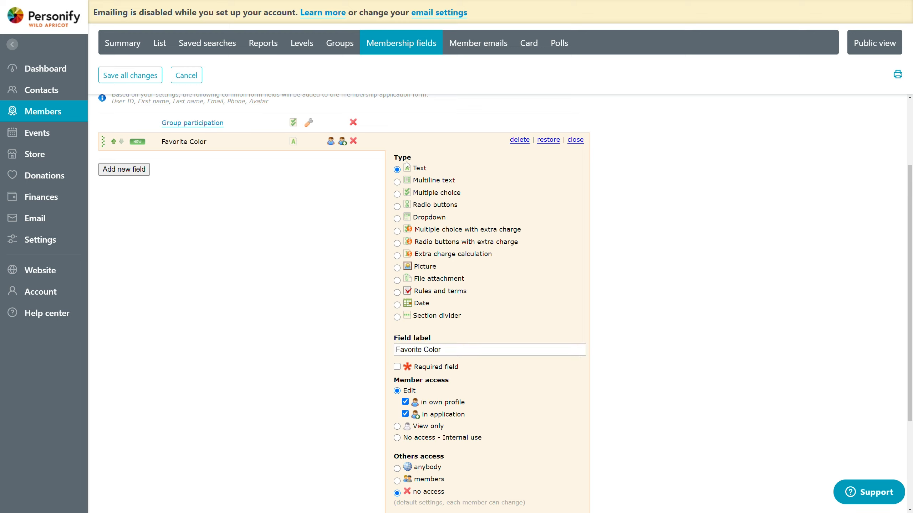
Step: Try limiting member editing of Favorite Color to the own profile only, and then to the application only
{"action": "scroll", "coordinate": [431, 252], "scroll_direction": "down", "scroll_amount": 2}
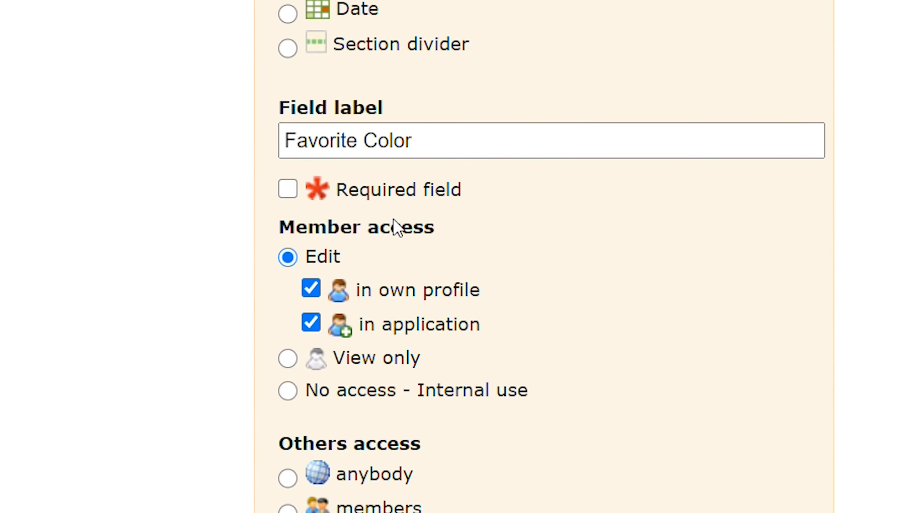
{"action": "scroll", "coordinate": [394, 227], "scroll_direction": "down", "scroll_amount": 1}
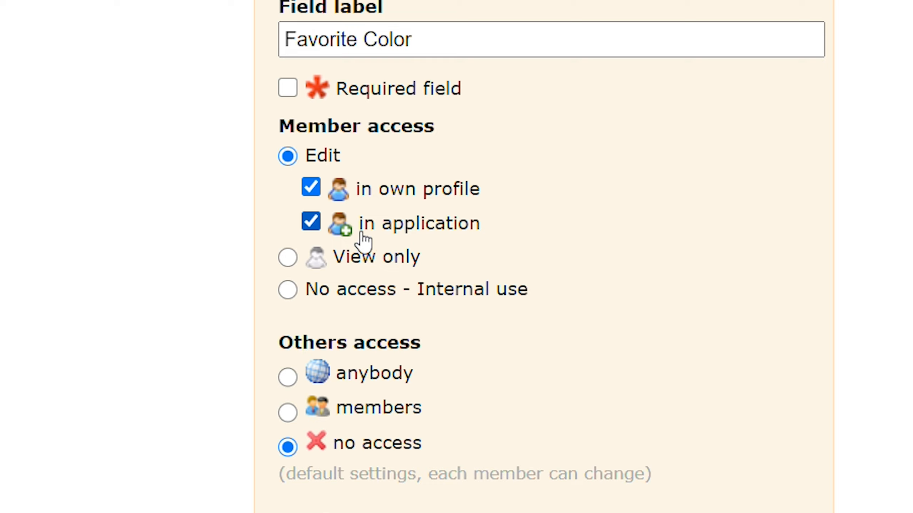
{"action": "left_click", "coordinate": [395, 224]}
{"action": "scroll", "coordinate": [545, 238], "scroll_direction": "down", "scroll_amount": 3}
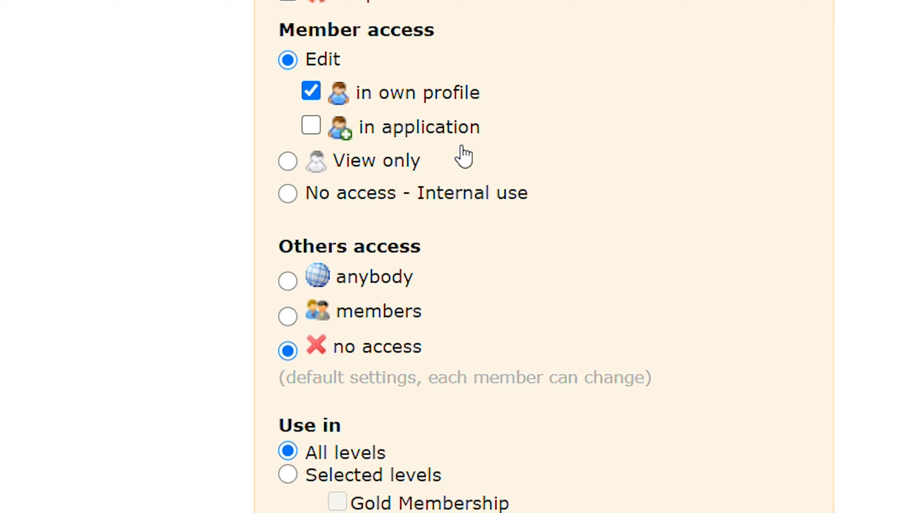
{"action": "left_click", "coordinate": [431, 127]}
{"action": "left_click", "coordinate": [400, 94]}
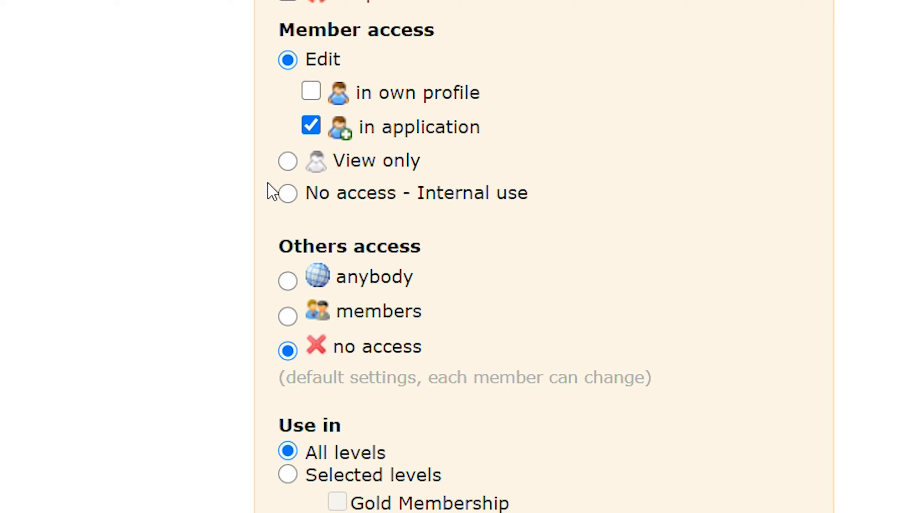
Step: Try View only and No access - Internal use for member access, then allow editing in the own profile only
{"action": "left_click", "coordinate": [288, 162]}
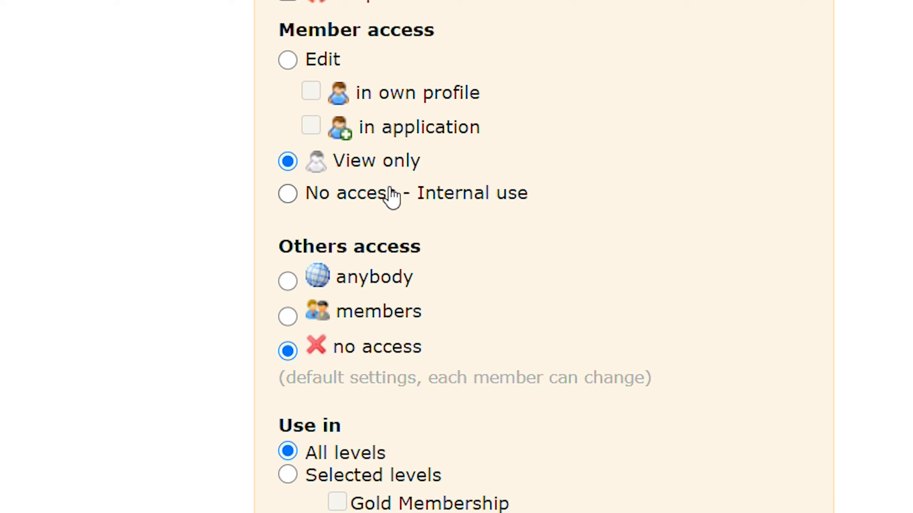
{"action": "left_click", "coordinate": [347, 204]}
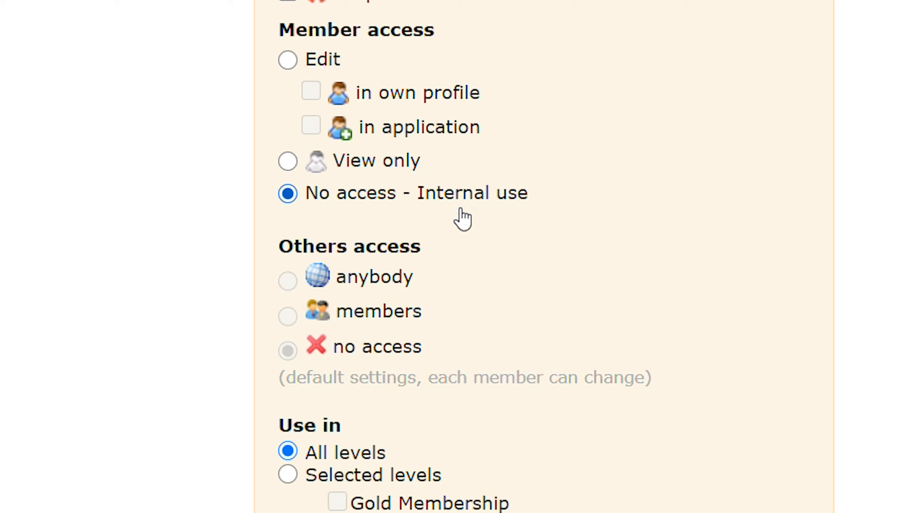
{"action": "left_click", "coordinate": [338, 67]}
{"action": "left_click", "coordinate": [377, 97]}
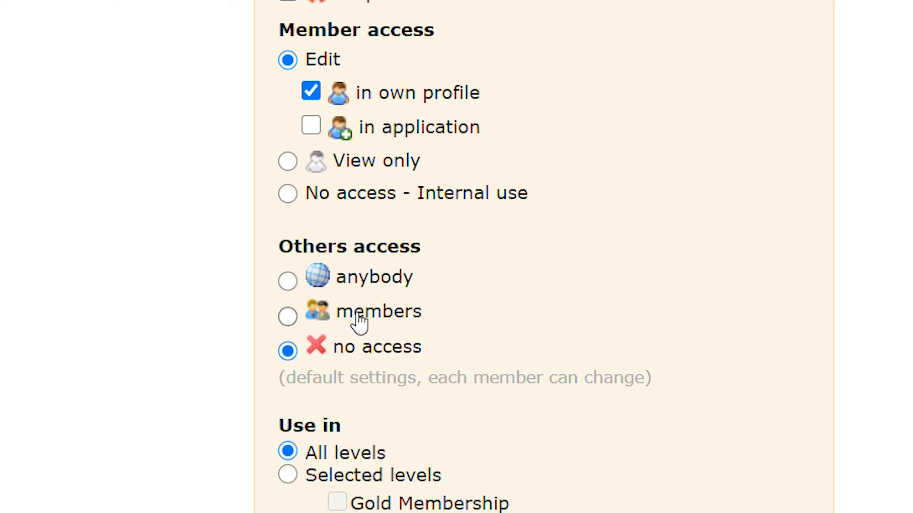
Step: Try the members option for others' access to Favorite Color, then set it to anybody
{"action": "left_click", "coordinate": [396, 319]}
{"action": "left_click", "coordinate": [347, 294]}
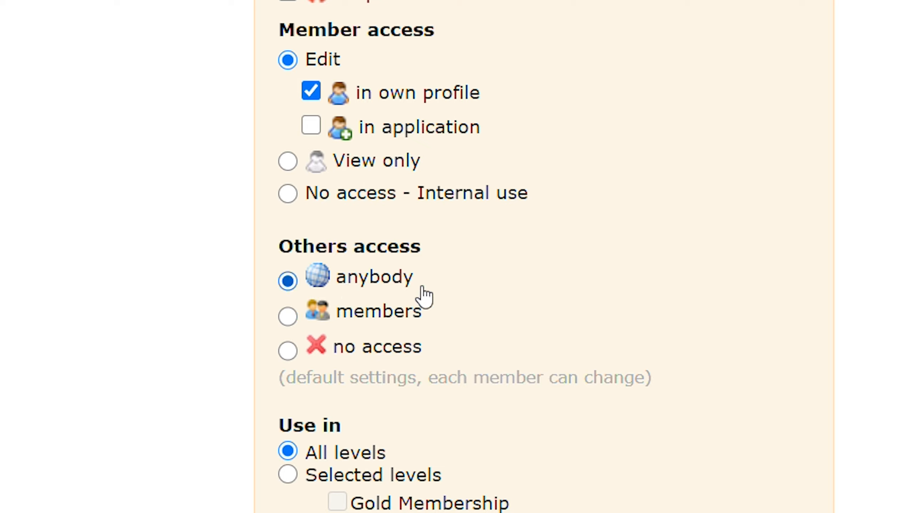
{"action": "left_click_drag", "start_coordinate": [413, 286], "coordinate": [321, 276]}
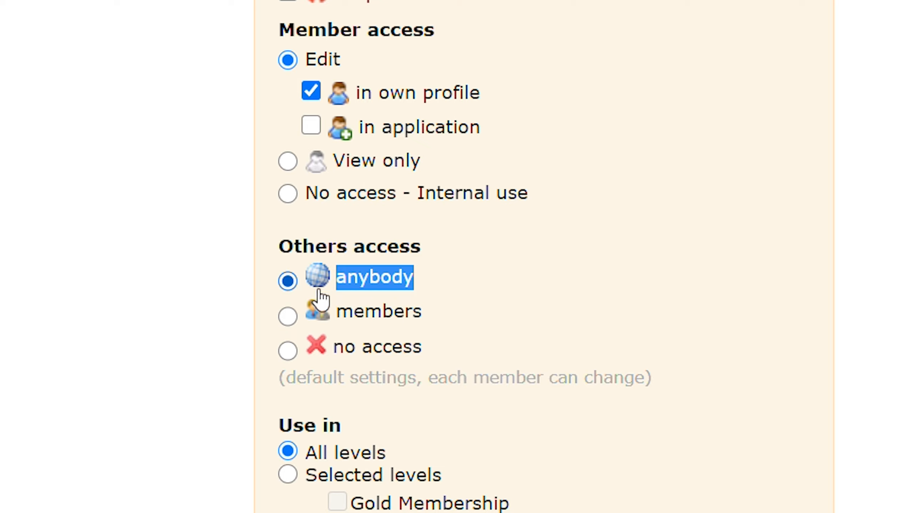
{"action": "left_click", "coordinate": [743, 271]}
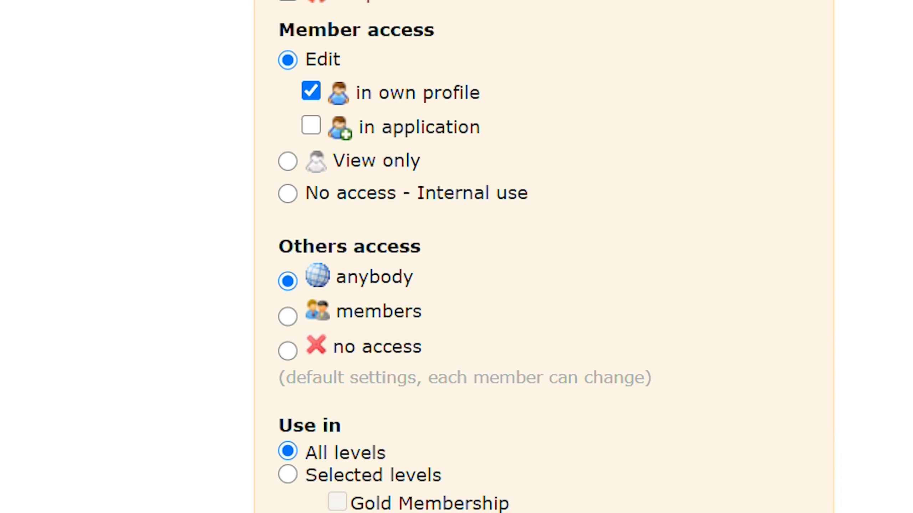
Step: Restrict the Favorite Color field to selected levels and include only Gold Membership
{"action": "scroll", "coordinate": [549, 257], "scroll_direction": "down", "scroll_amount": 6}
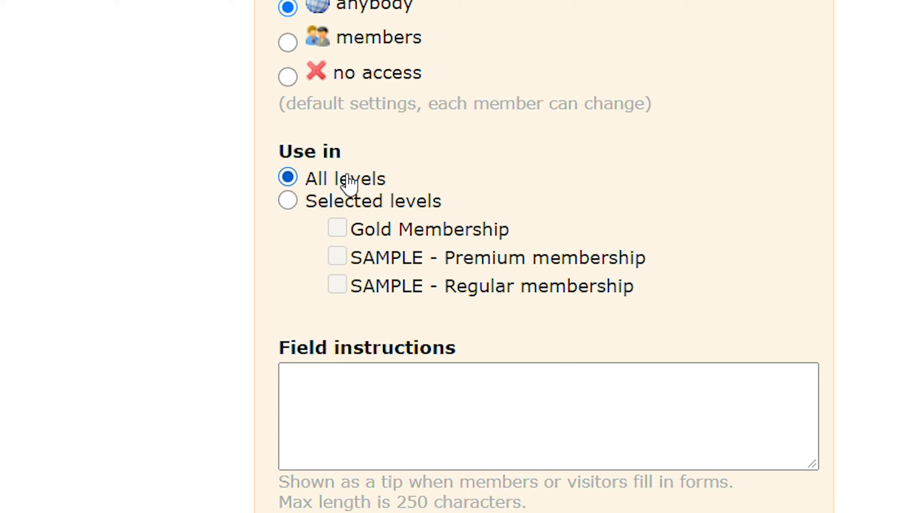
{"action": "left_click", "coordinate": [330, 204]}
{"action": "left_click", "coordinate": [374, 233]}
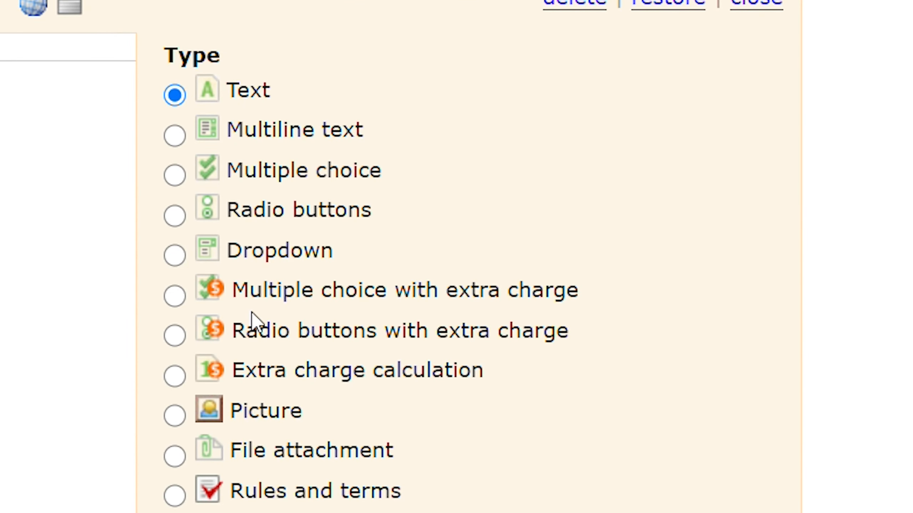
Step: Change the Favorite Color field's type to Multiple choice with extra charge and relabel it Application Fee
{"action": "left_click", "coordinate": [247, 302]}
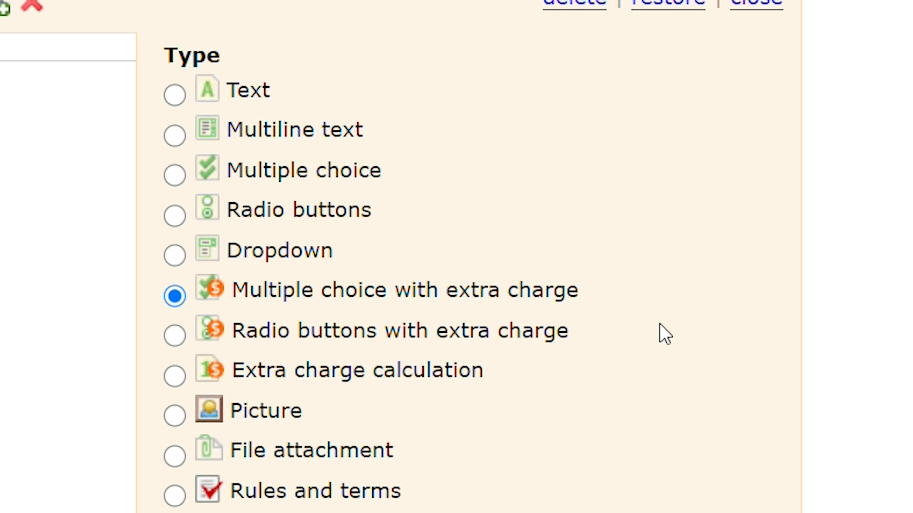
{"action": "scroll", "coordinate": [292, 280], "scroll_direction": "down", "scroll_amount": 3}
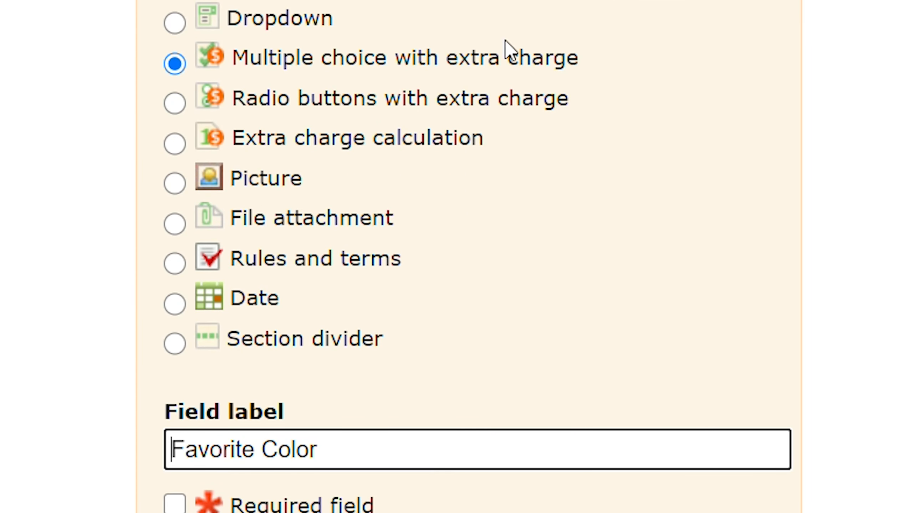
{"action": "key", "text": "ctrl+a"}
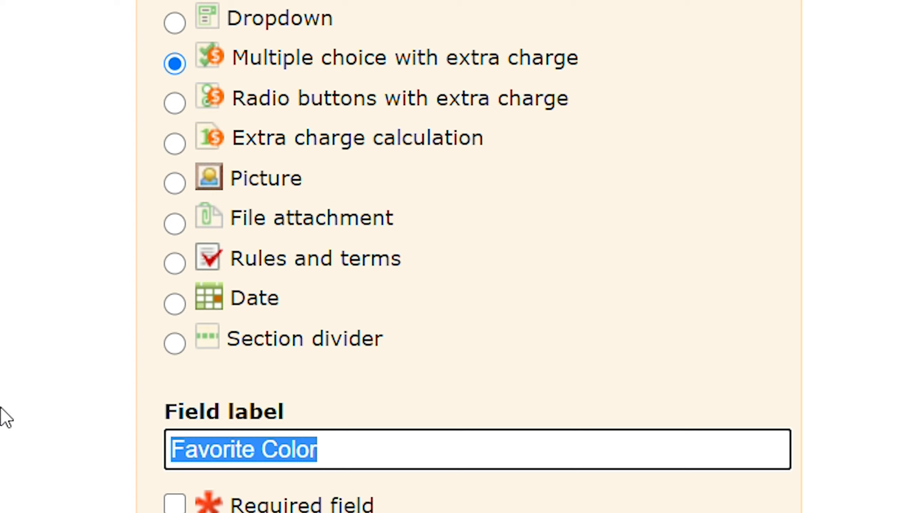
{"action": "type", "text": "Application Fee"}
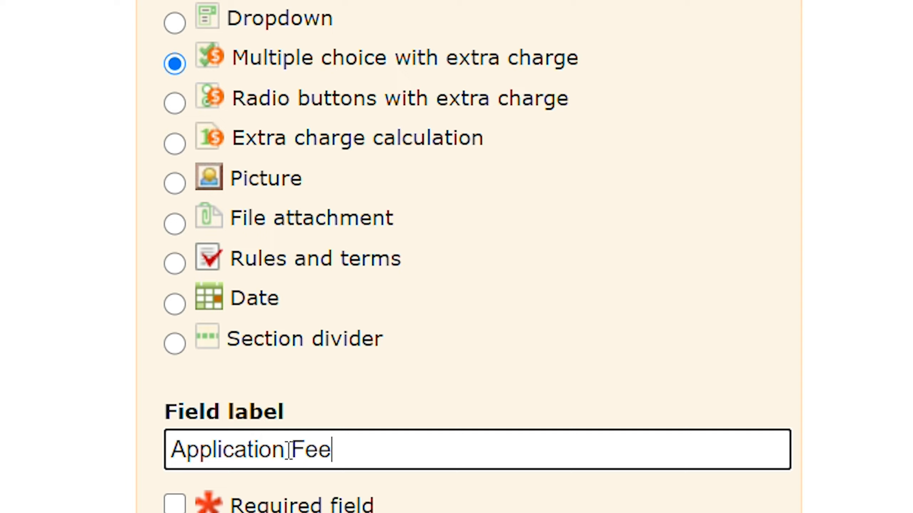
Step: Rename the extra charge field's label to Initiation Fee and make the field required
{"action": "double_click", "coordinate": [308, 447]}
{"action": "key", "text": "End"}
{"action": "key", "text": "ctrl+a"}
{"action": "type", "text": "Initiation Fee"}
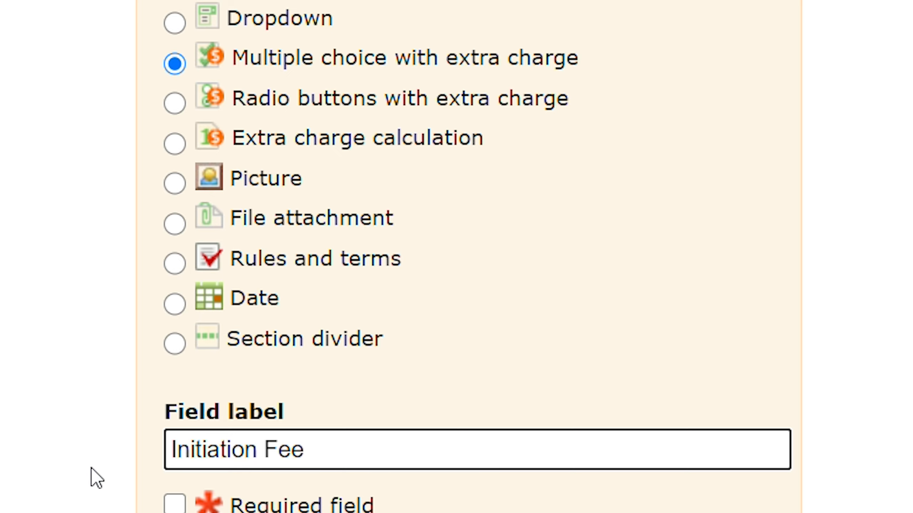
{"action": "left_click", "coordinate": [175, 504]}
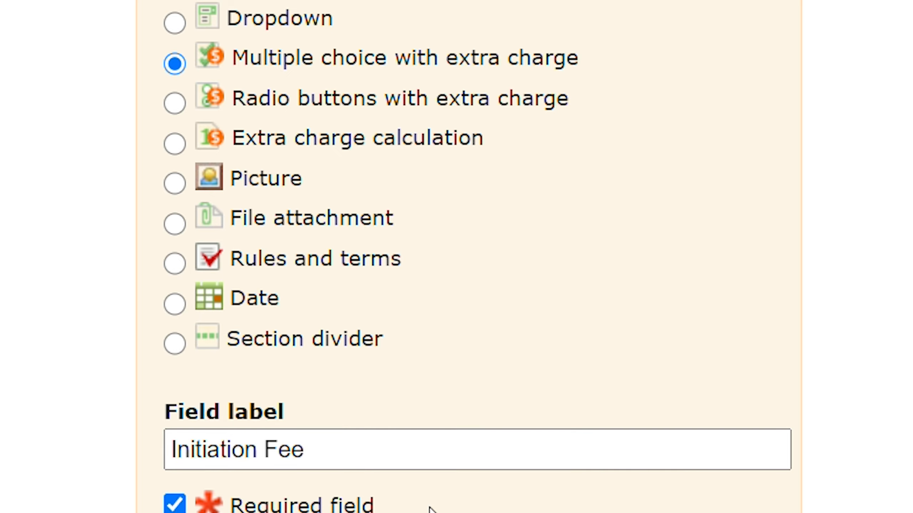
Step: Set the Initiation Fee field's item to First Time Fee at $50 and preselect it by default
{"action": "scroll", "coordinate": [431, 504], "scroll_direction": "down", "scroll_amount": 6}
{"action": "left_click", "coordinate": [490, 357]}
{"action": "left_click_drag", "start_coordinate": [491, 357], "coordinate": [431, 359]}
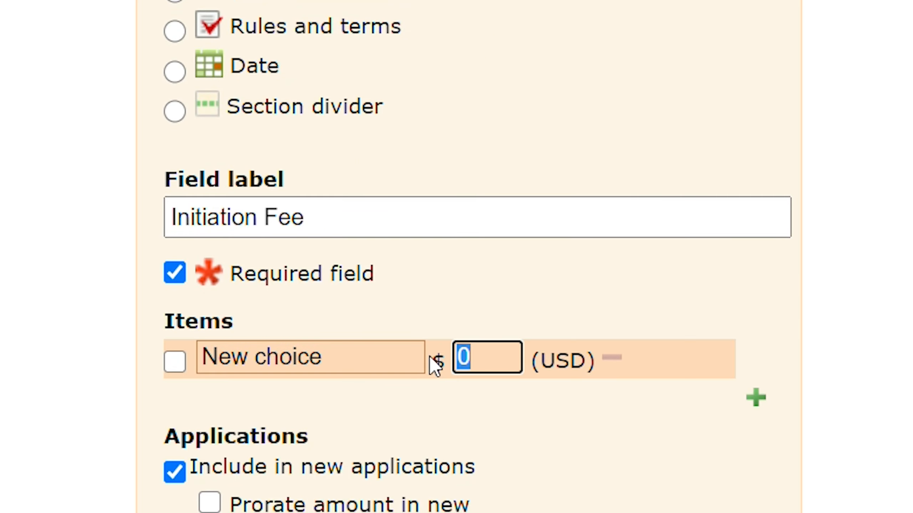
{"action": "type", "text": "50"}
{"action": "key", "text": "Return"}
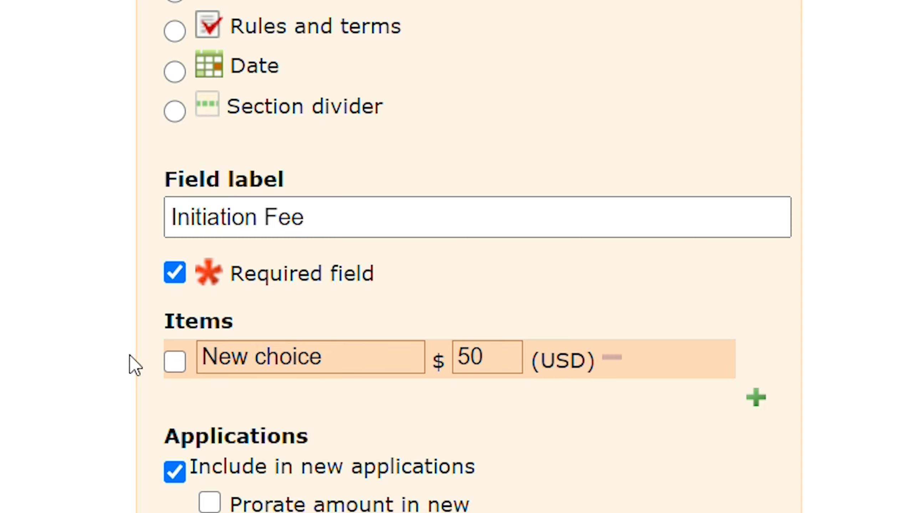
{"action": "left_click", "coordinate": [167, 364]}
{"action": "left_click_drag", "start_coordinate": [336, 365], "coordinate": [220, 372]}
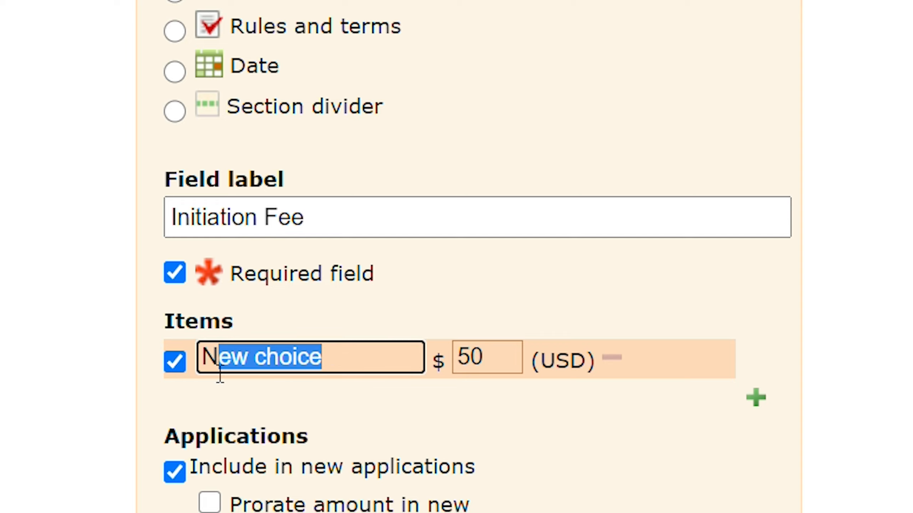
{"action": "type", "text": "First Time Fee"}
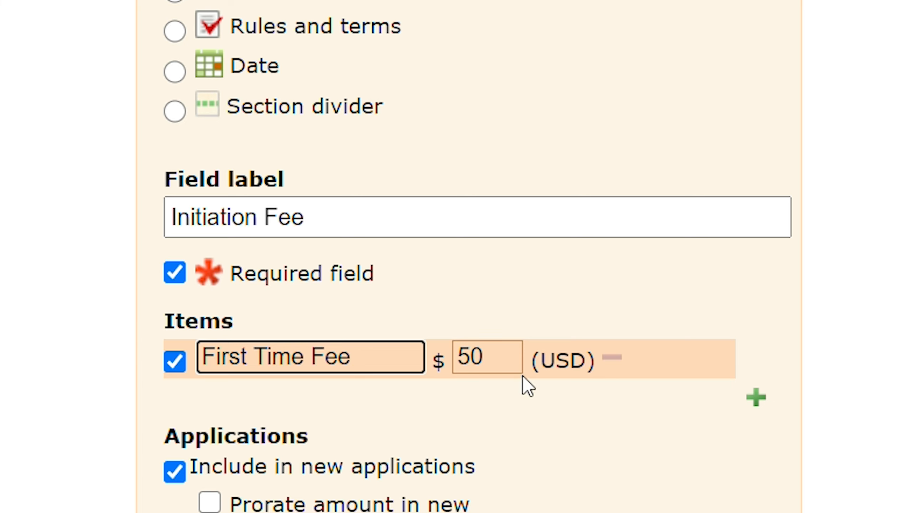
{"action": "scroll", "coordinate": [387, 319], "scroll_direction": "down", "scroll_amount": 5}
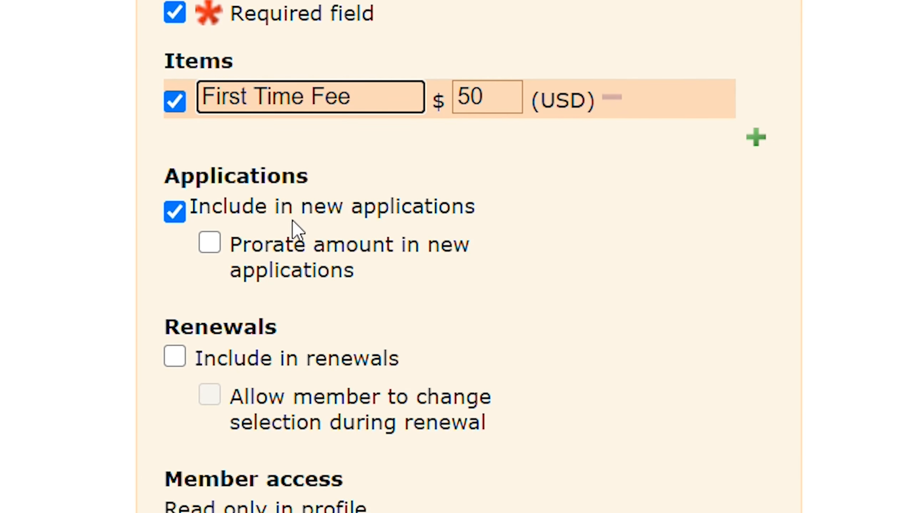
{"action": "left_click", "coordinate": [35, 221]}
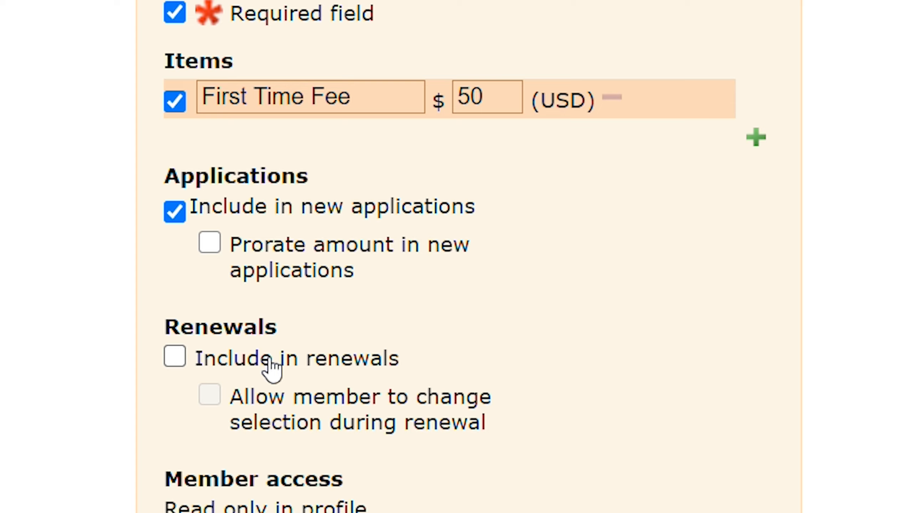
Step: Leave the Initiation Fee field out of renewals and restrict it to selected levels, including only Gold Membership
{"action": "left_click", "coordinate": [240, 355]}
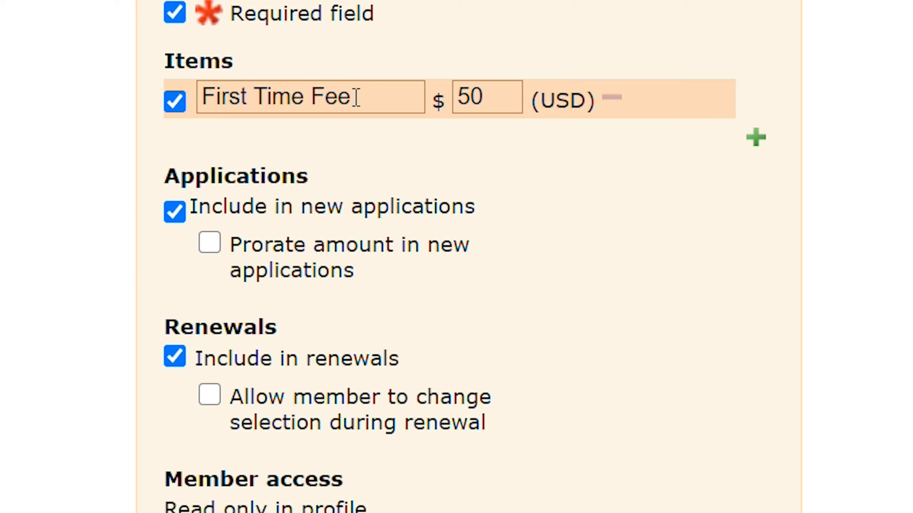
{"action": "left_click", "coordinate": [212, 365]}
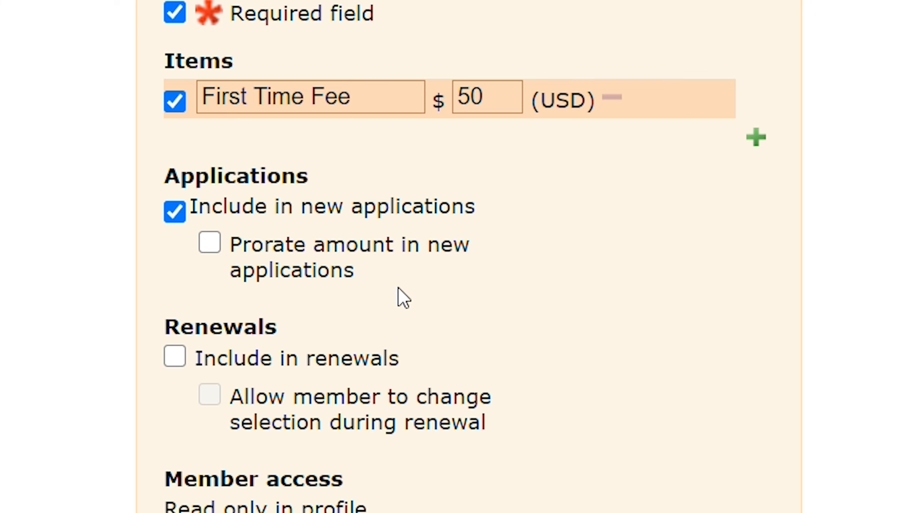
{"action": "scroll", "coordinate": [269, 442], "scroll_direction": "down", "scroll_amount": 6}
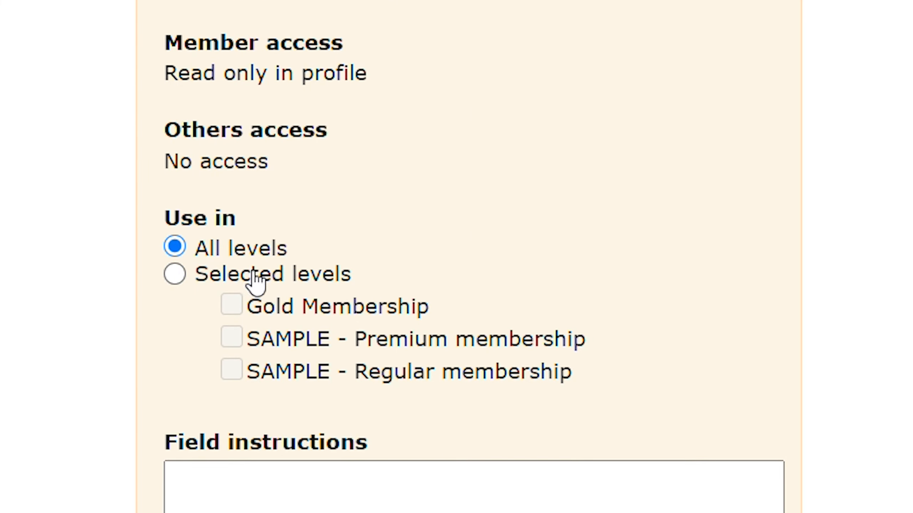
{"action": "left_click", "coordinate": [230, 280]}
{"action": "left_click", "coordinate": [298, 309]}
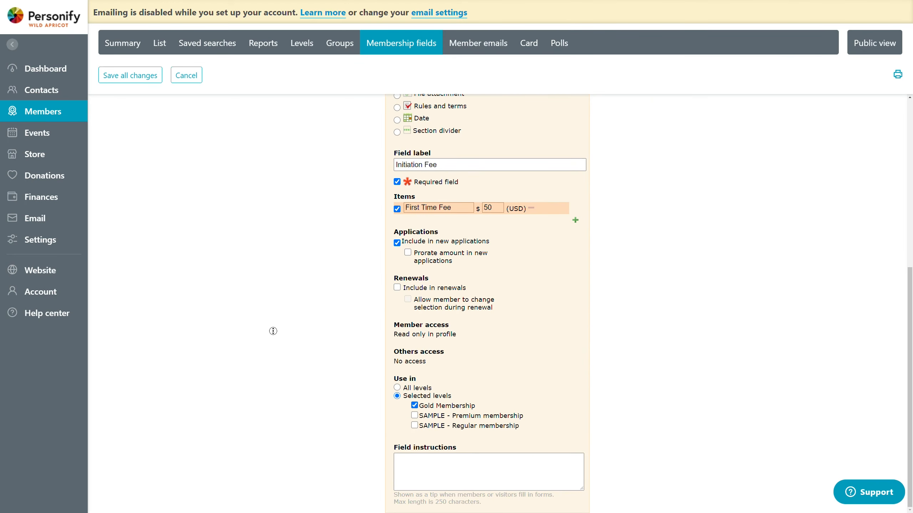
Step: Add two new text fields below Initiation Fee and label the second one New fieldg
{"action": "scroll", "coordinate": [329, 192], "scroll_direction": "up", "scroll_amount": 4}
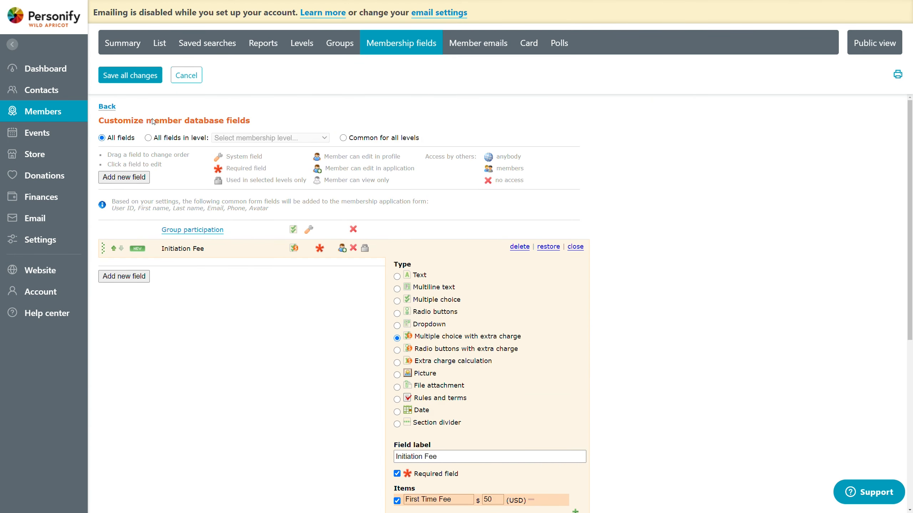
{"action": "left_click", "coordinate": [127, 275]}
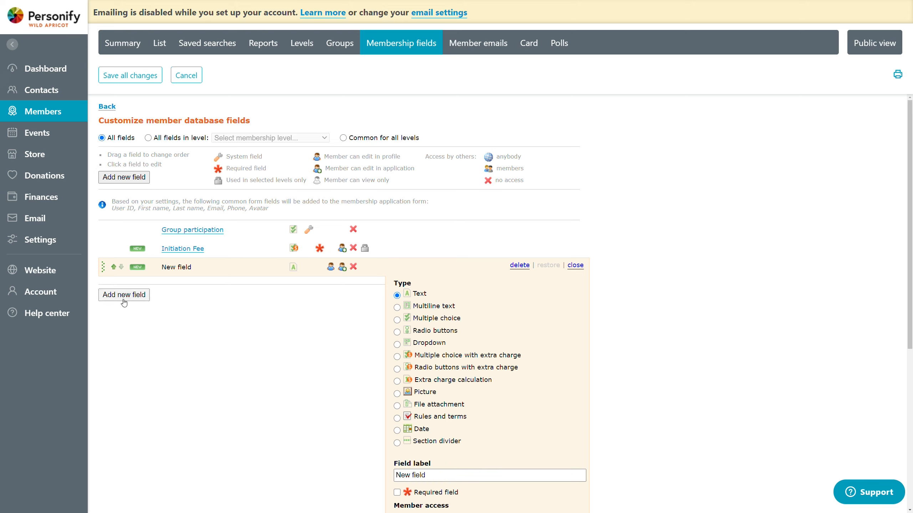
{"action": "left_click", "coordinate": [124, 298]}
{"action": "left_click", "coordinate": [123, 318]}
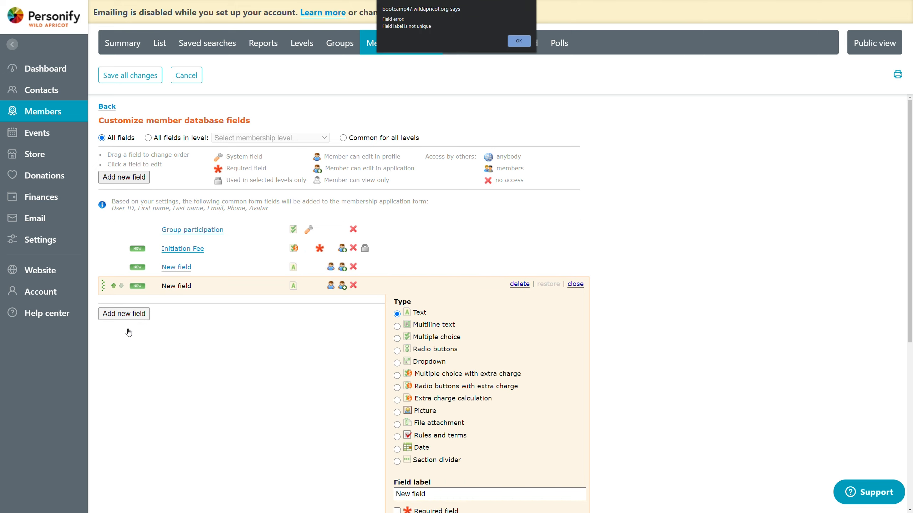
{"action": "left_click", "coordinate": [520, 42]}
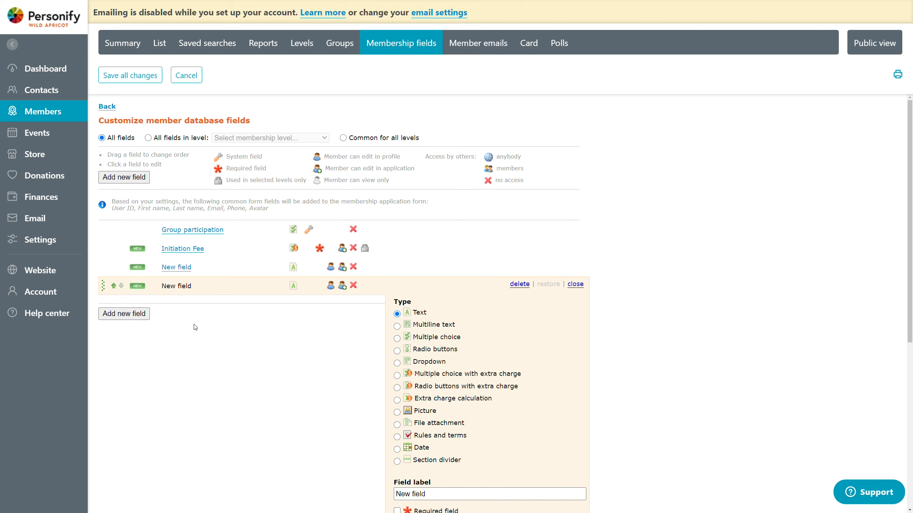
{"action": "left_click", "coordinate": [262, 251]}
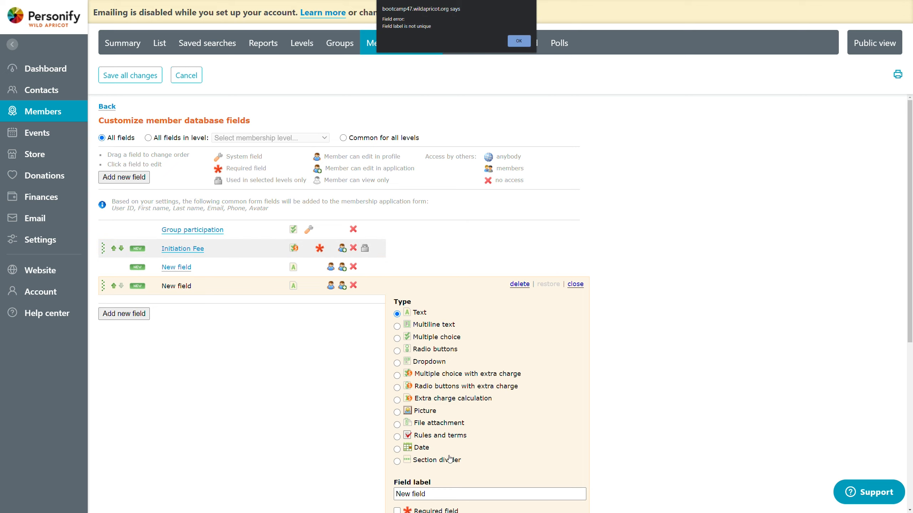
{"action": "left_click", "coordinate": [520, 40]}
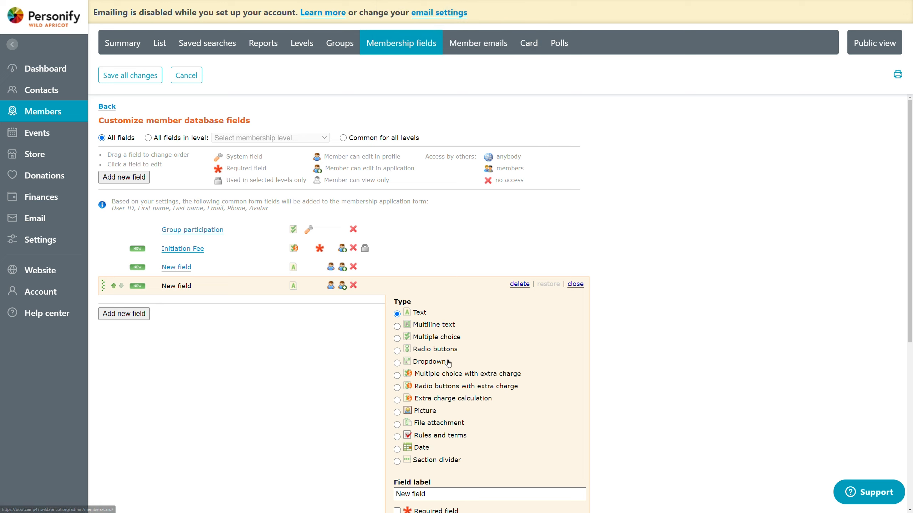
{"action": "left_click", "coordinate": [439, 493]}
{"action": "type", "text": "g"}
{"action": "left_click", "coordinate": [274, 408]}
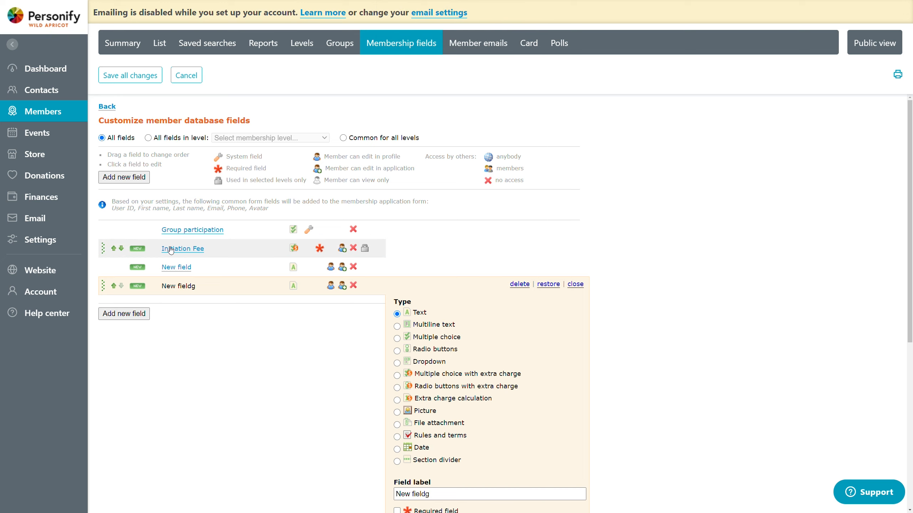
Step: Review the Initiation Fee field's item, renewal and level settings, and save all field changes
{"action": "left_click", "coordinate": [207, 252]}
{"action": "scroll", "coordinate": [500, 190], "scroll_direction": "down", "scroll_amount": 4}
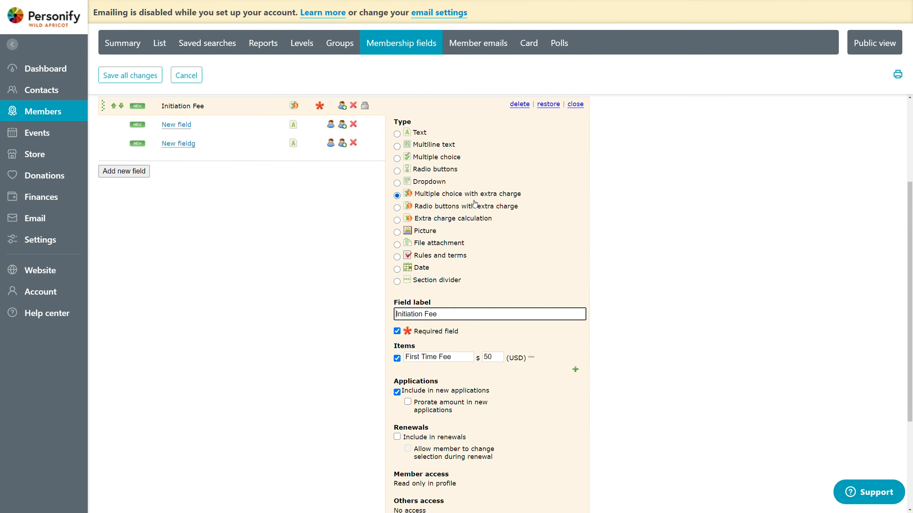
{"action": "scroll", "coordinate": [457, 255], "scroll_direction": "down", "scroll_amount": 1}
{"action": "scroll", "coordinate": [437, 360], "scroll_direction": "down", "scroll_amount": 2}
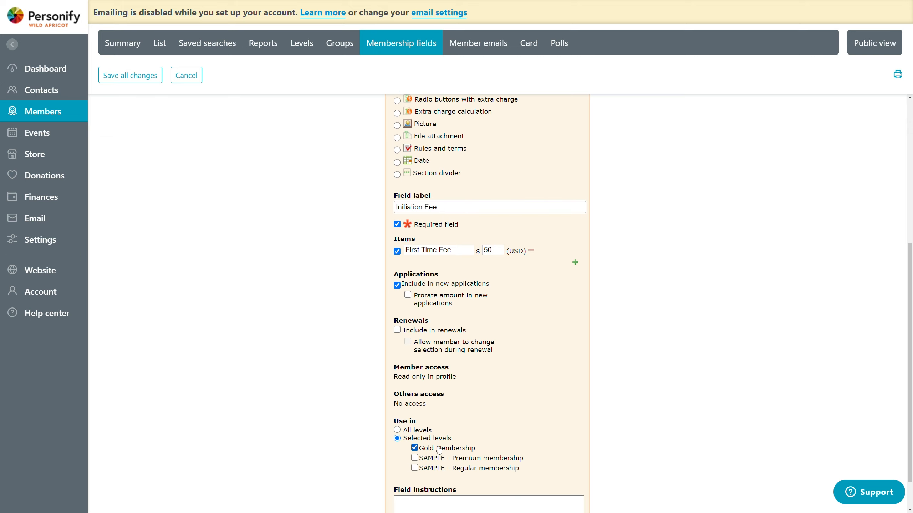
{"action": "scroll", "coordinate": [422, 335], "scroll_direction": "up", "scroll_amount": 2}
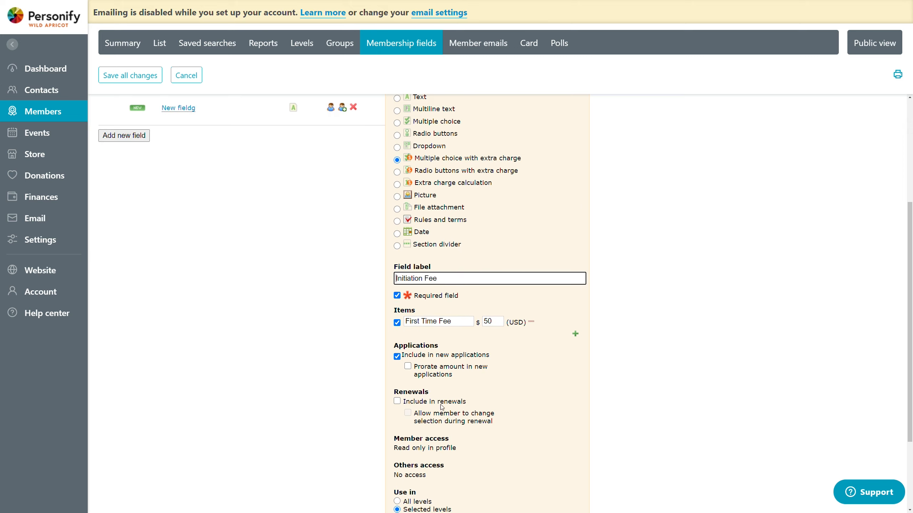
{"action": "scroll", "coordinate": [442, 406], "scroll_direction": "down", "scroll_amount": 2}
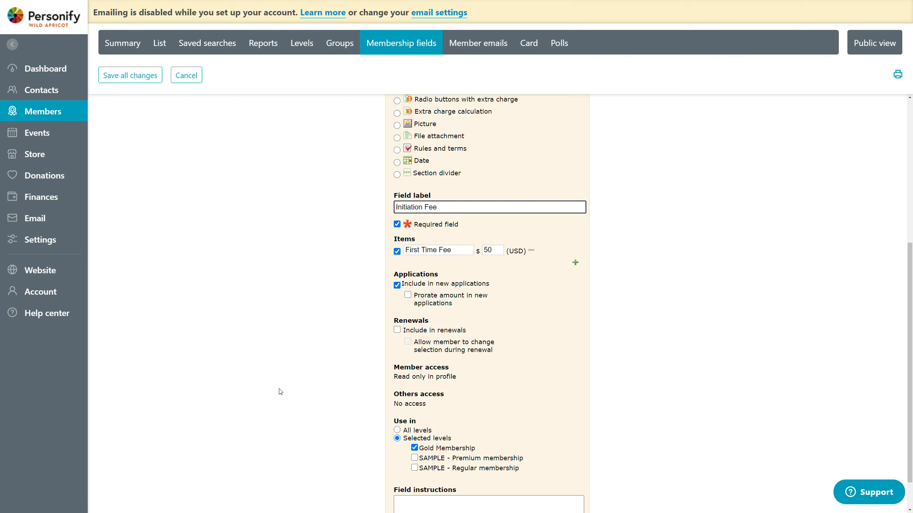
{"action": "scroll", "coordinate": [277, 297], "scroll_direction": "up", "scroll_amount": 4}
{"action": "scroll", "coordinate": [273, 337], "scroll_direction": "up", "scroll_amount": 2}
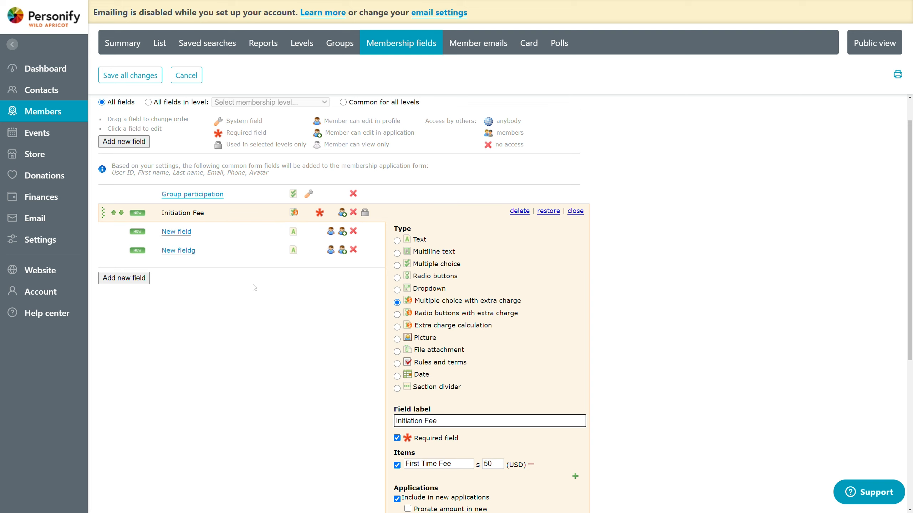
{"action": "left_click", "coordinate": [141, 80]}
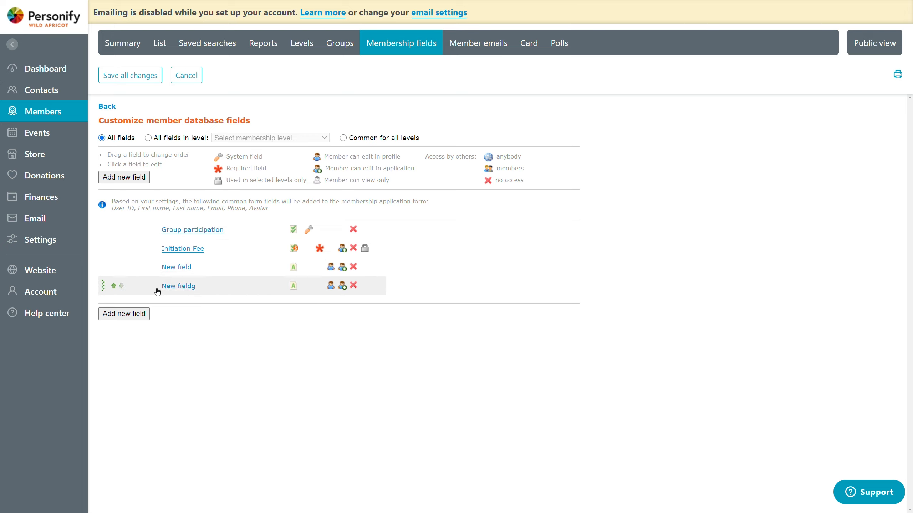
Step: Delete the New fieldg and New field membership fields and save all changes
{"action": "left_click", "coordinate": [228, 283]}
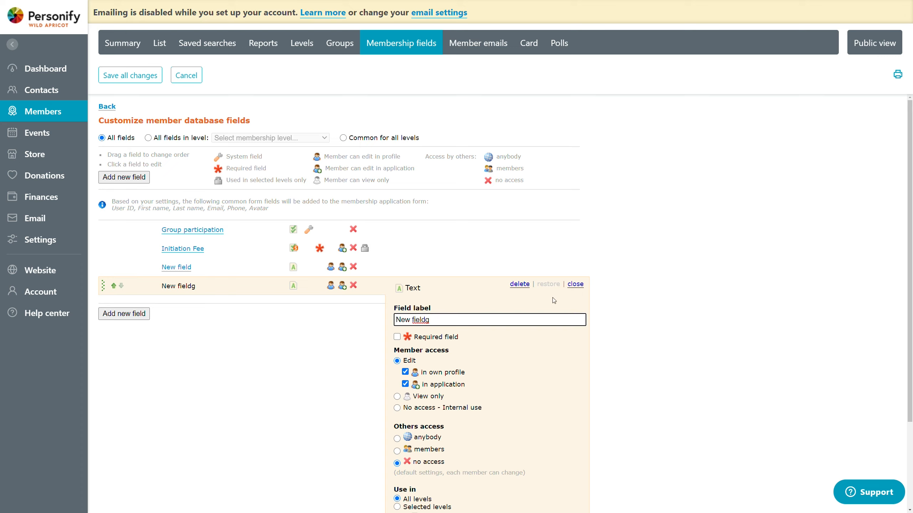
{"action": "left_click", "coordinate": [519, 284]}
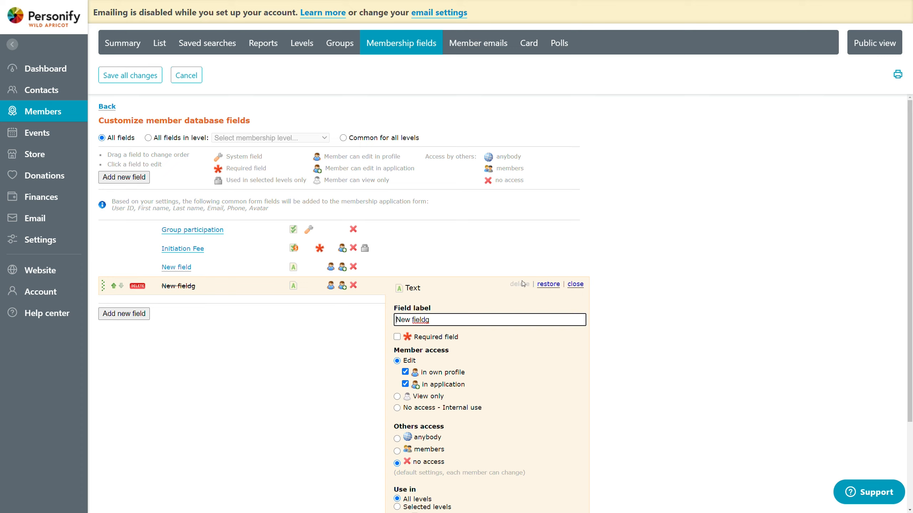
{"action": "left_click", "coordinate": [227, 269]}
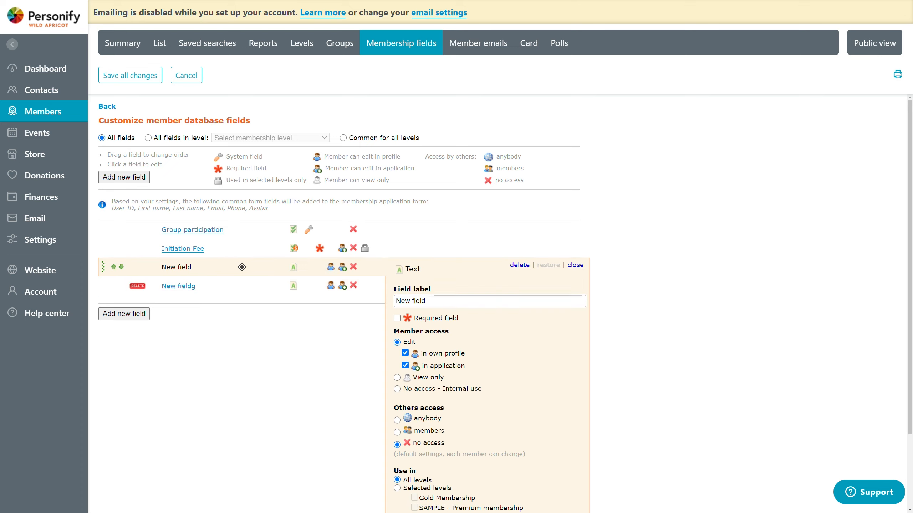
{"action": "left_click", "coordinate": [519, 267]}
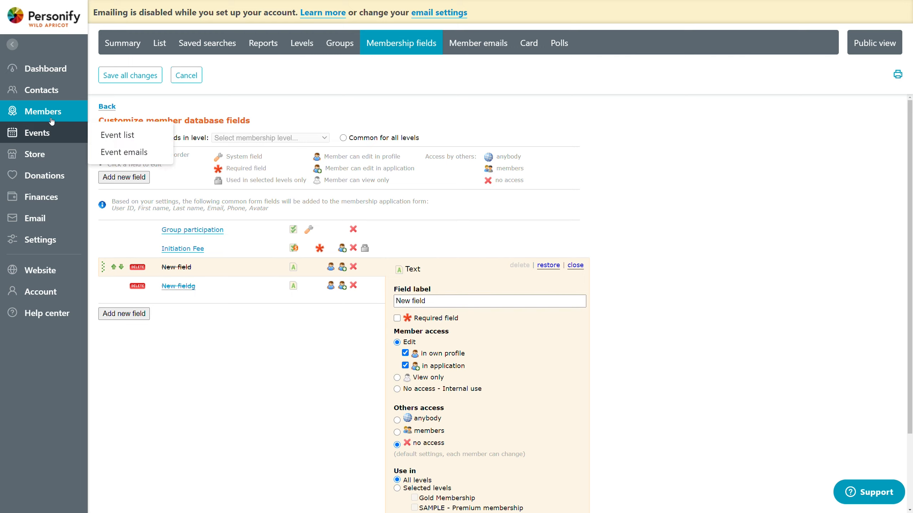
{"action": "left_click", "coordinate": [133, 74]}
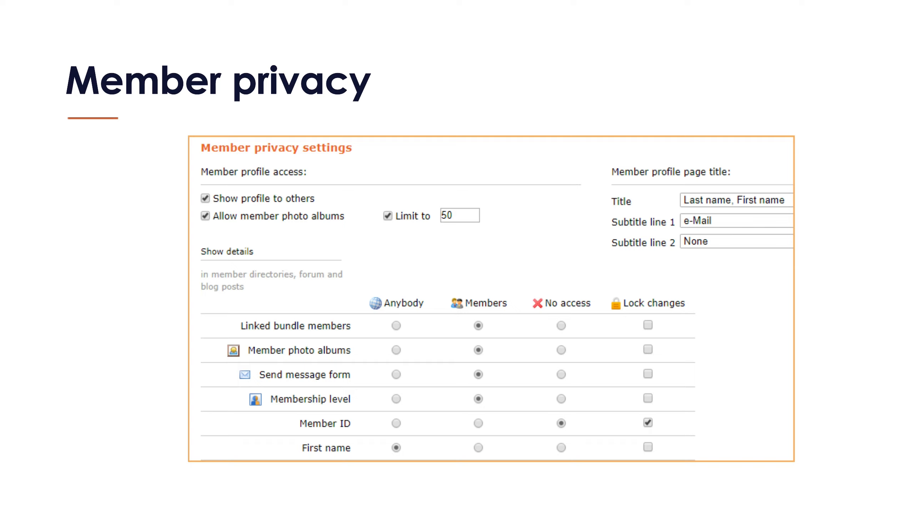
{"action": "key", "text": "Right"}
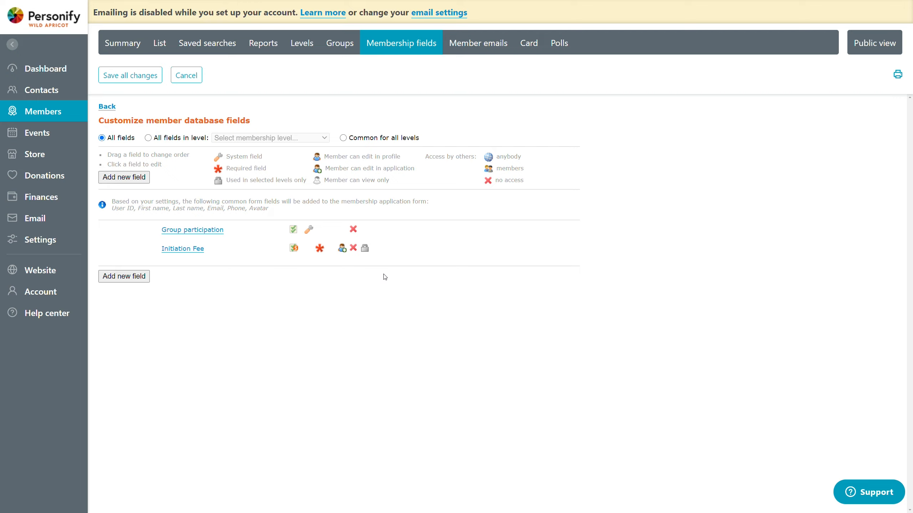
Step: Open the member privacy settings from the global settings for editing
{"action": "left_click", "coordinate": [18, 250]}
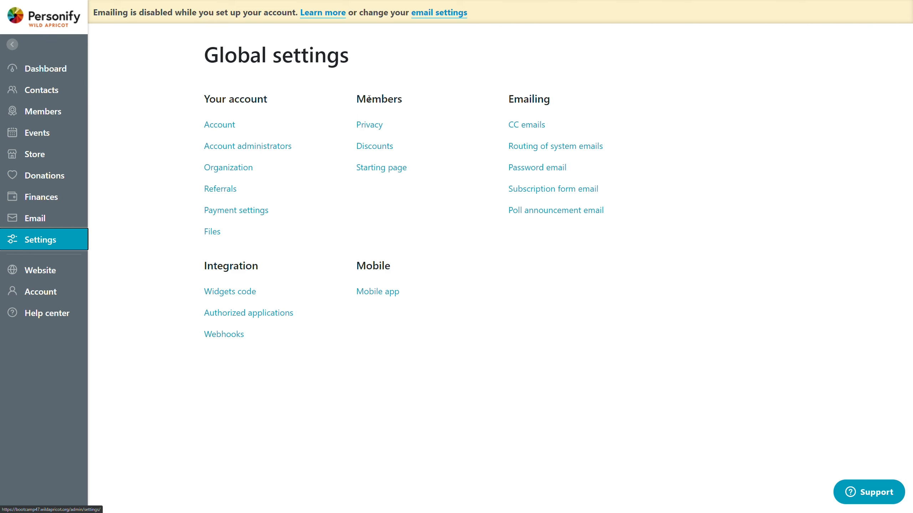
{"action": "left_click", "coordinate": [371, 129]}
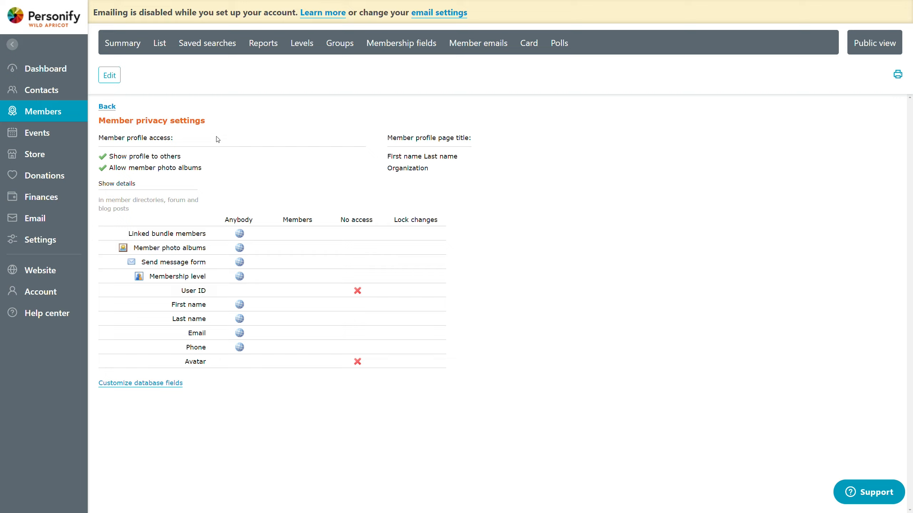
{"action": "left_click", "coordinate": [113, 80]}
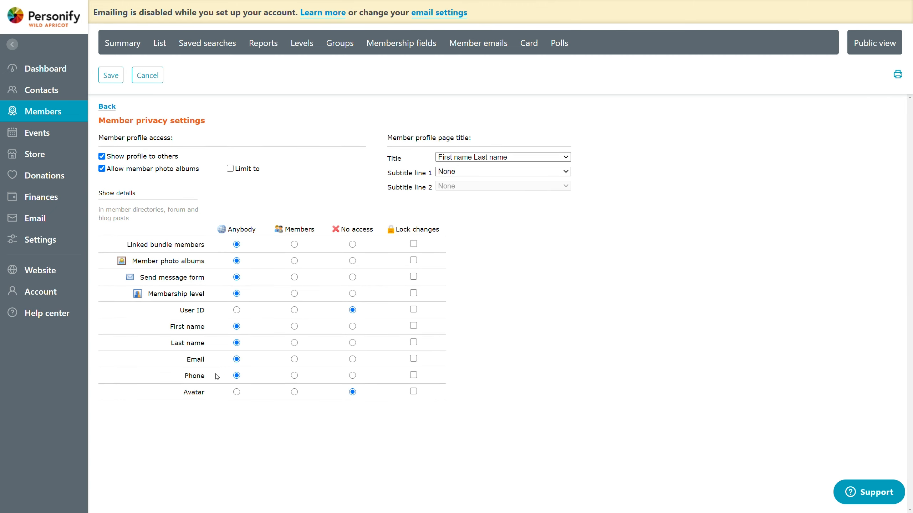
Step: Make the Email detail accessible to Members only and lock changes to it
{"action": "double_click", "coordinate": [194, 360]}
{"action": "left_click", "coordinate": [221, 186]}
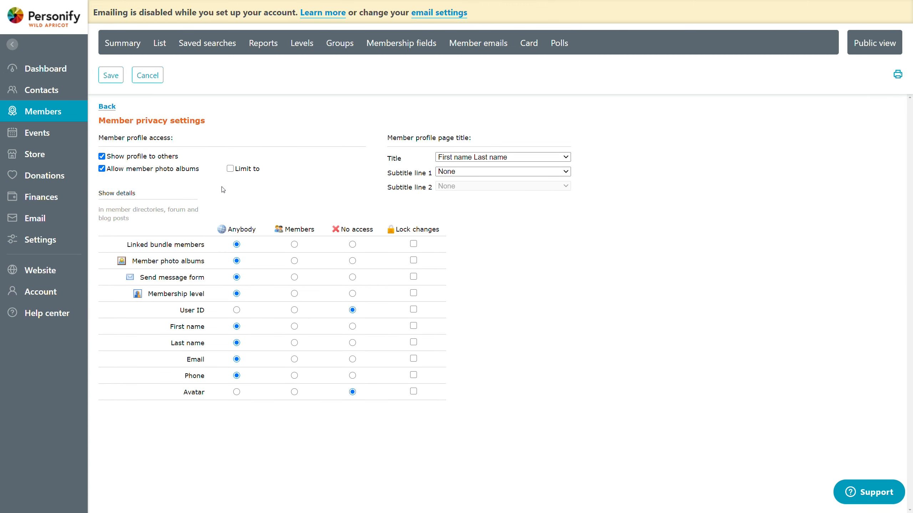
{"action": "double_click", "coordinate": [240, 230]}
{"action": "left_click", "coordinate": [247, 209]}
{"action": "left_click", "coordinate": [294, 359]}
{"action": "left_click", "coordinate": [413, 359]}
Step: Save the privacy settings and apply them to all existing member records, confirming with REAPPLY
{"action": "left_click", "coordinate": [115, 80]}
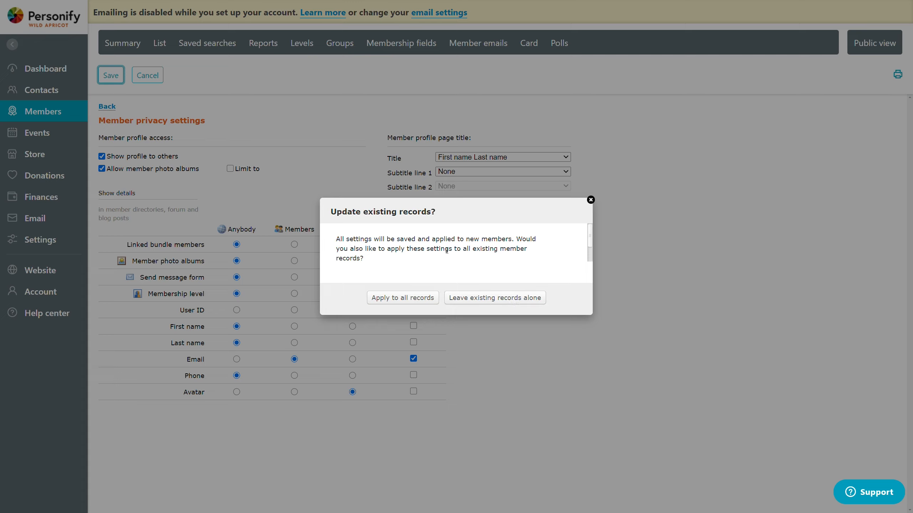
{"action": "left_click", "coordinate": [401, 304]}
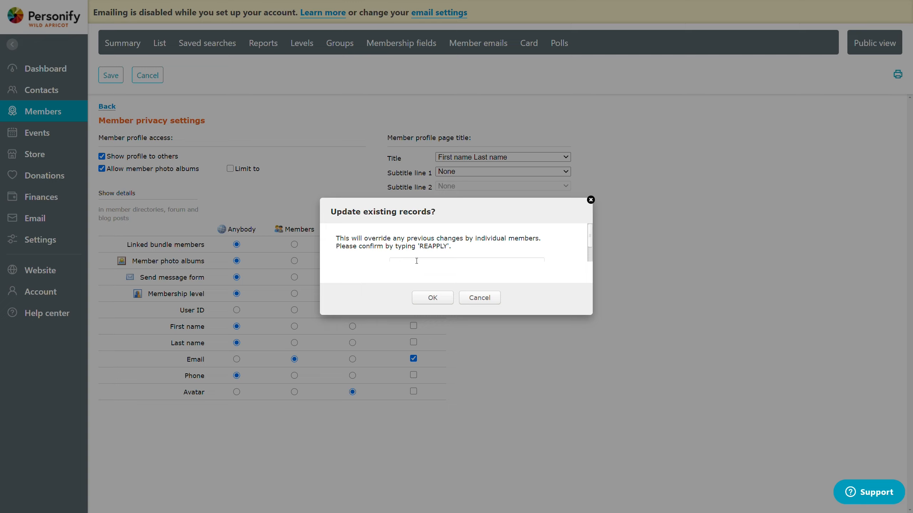
{"action": "left_click", "coordinate": [416, 260]}
{"action": "left_click_drag", "start_coordinate": [591, 240], "coordinate": [588, 246]}
{"action": "type", "text": "REAPPLY"}
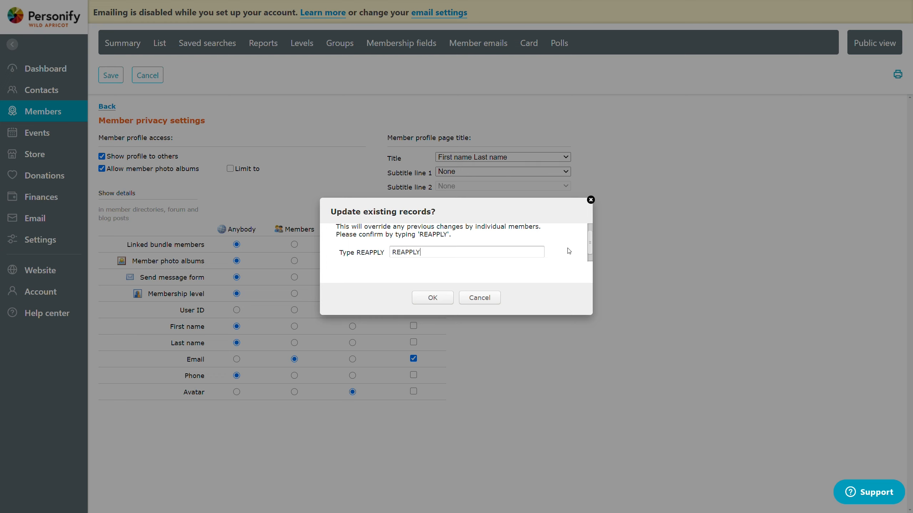
{"action": "left_click", "coordinate": [432, 298]}
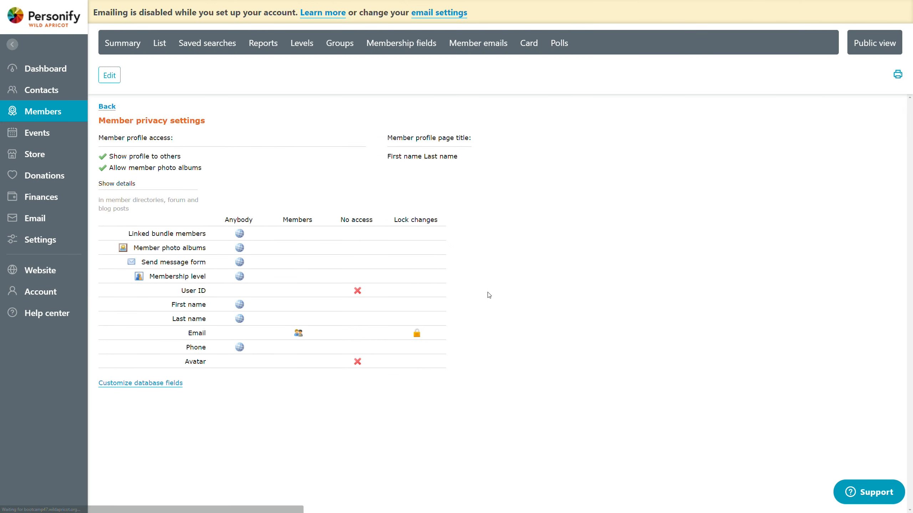